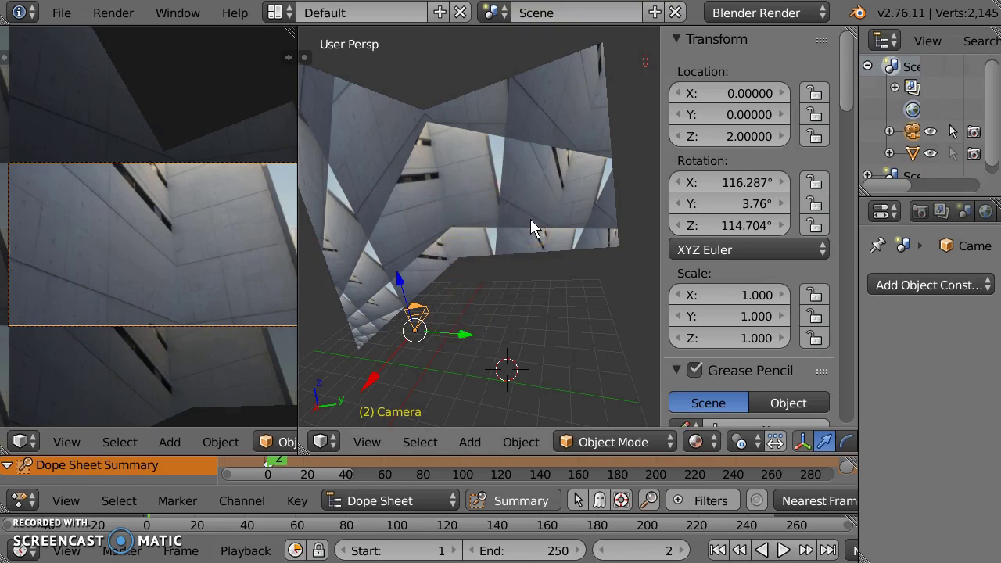
Step: Deselect everything and add a Plain Axes empty to the scene
mouse_move(530, 219)
middle_mouse_down()
mouse_move(536, 234)
mouse_move(522, 233)
middle_mouse_up()
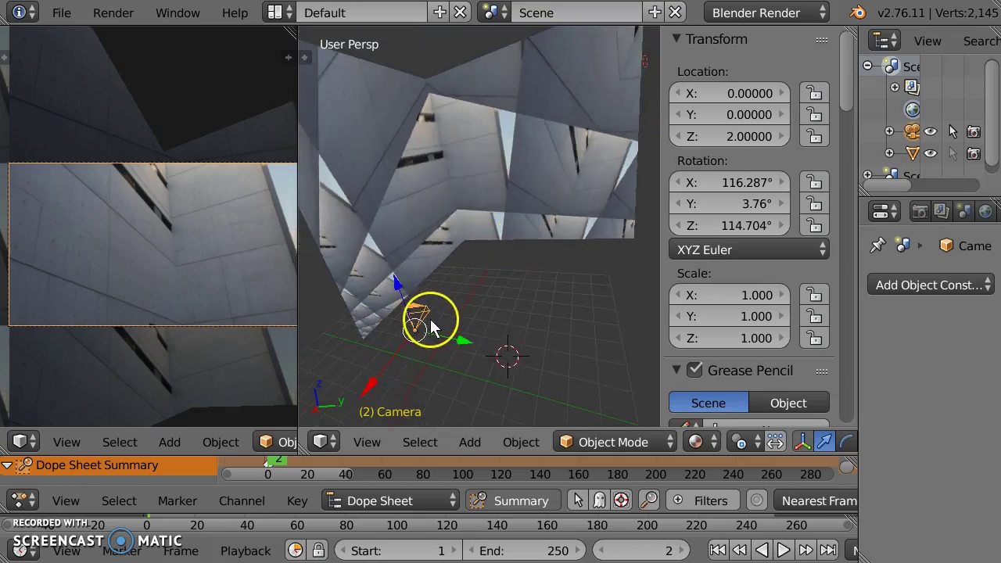
middle_click_drag(439, 313, 406, 316)
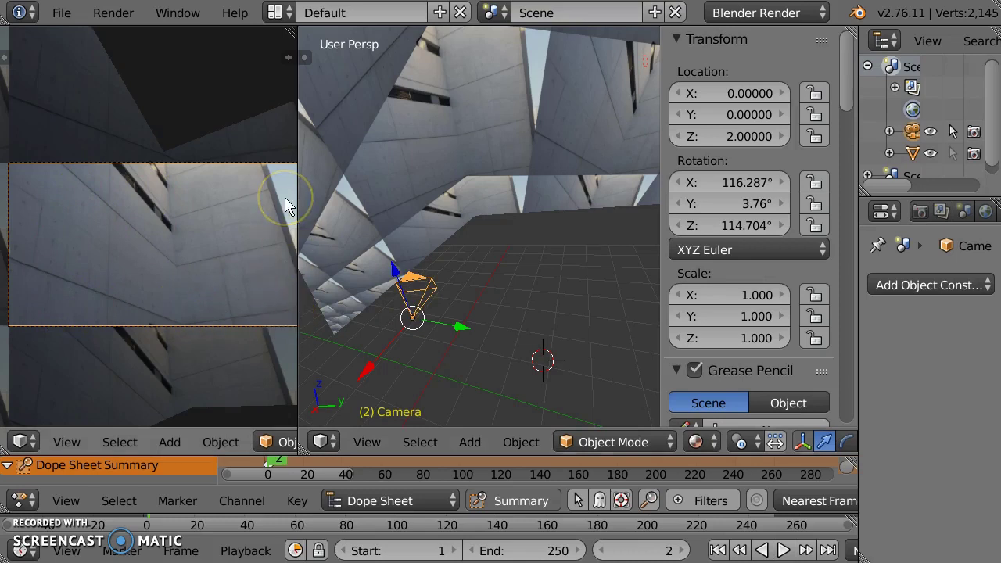
key("a")
key("shift+a")
mouse_move(501, 361)
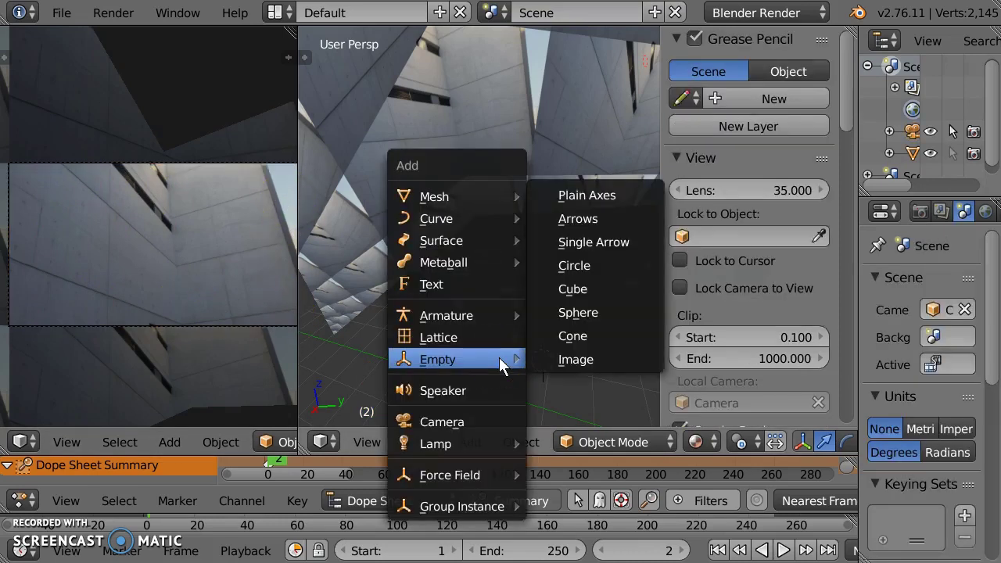
left_click(560, 195)
Step: Rename the empty to 'Initial position' in the Outliner, then select the camera
left_click_drag(859, 198, 709, 197)
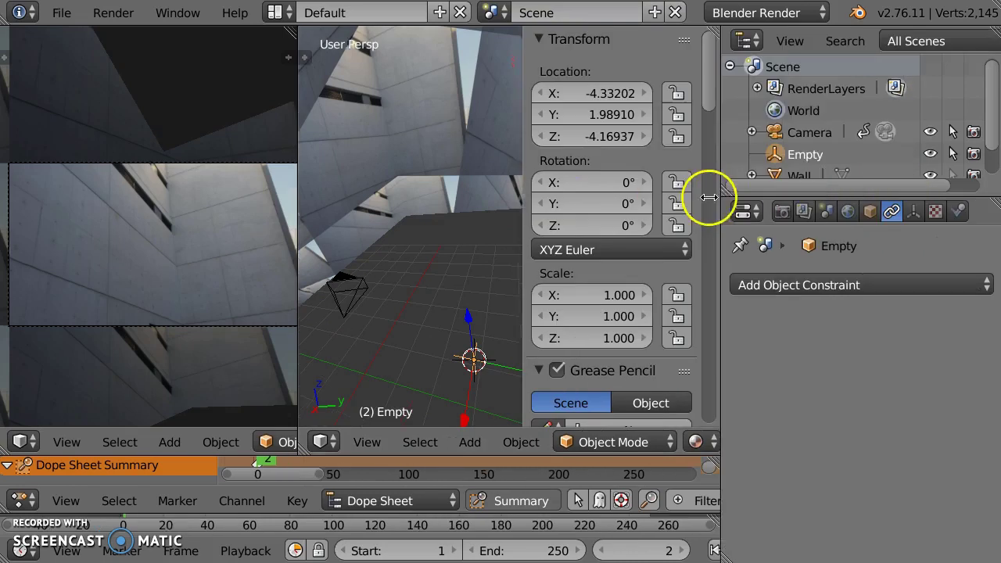
scroll(813, 141, "down", 2)
double_click(799, 123)
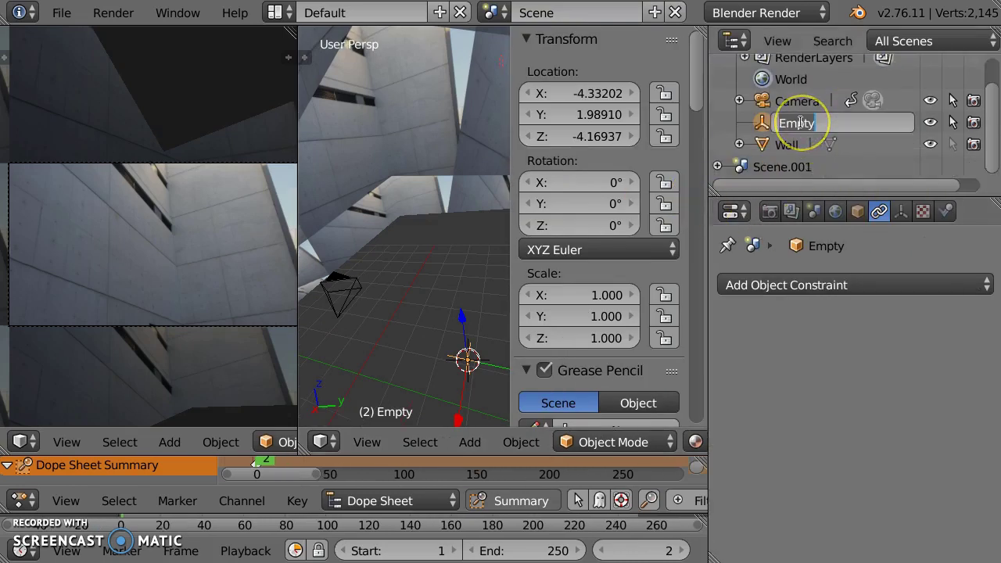
key("BackSpace")
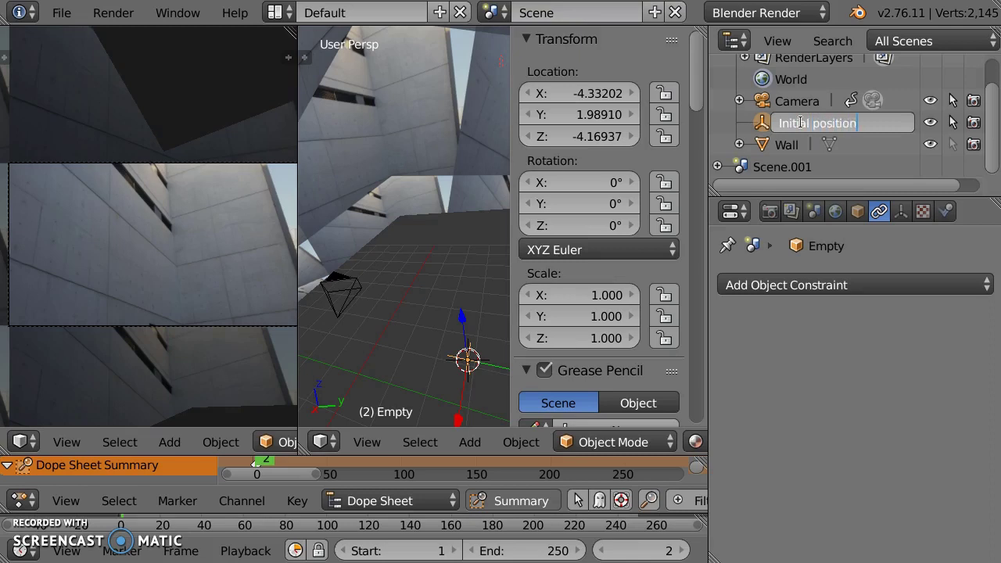
key("Return")
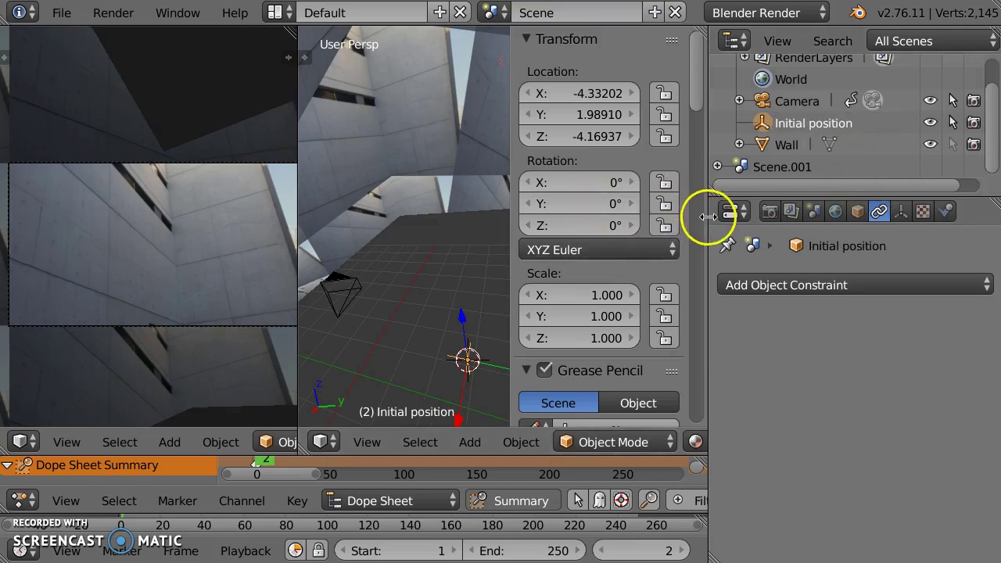
left_click_drag(708, 217, 861, 217)
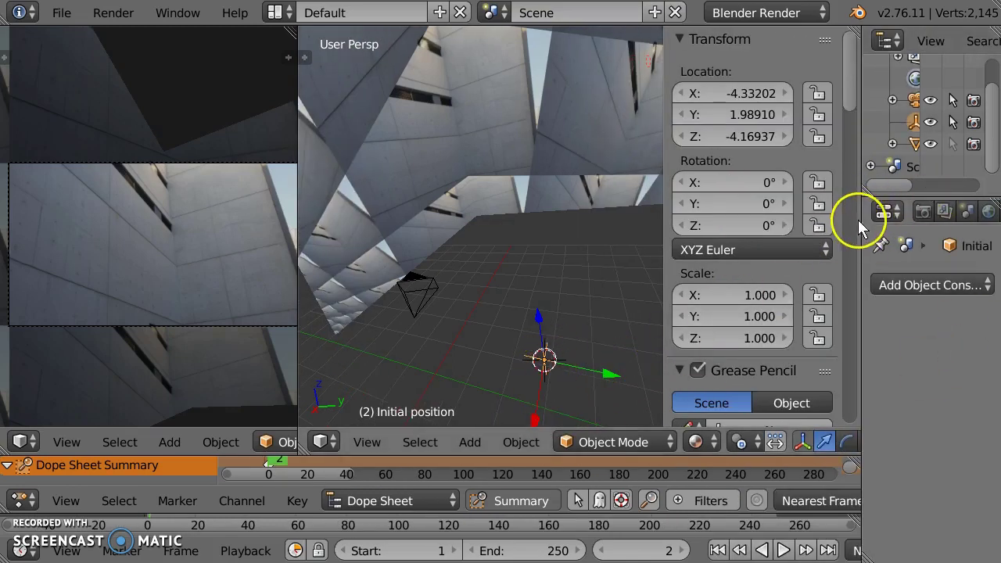
left_click_drag(861, 226, 757, 225)
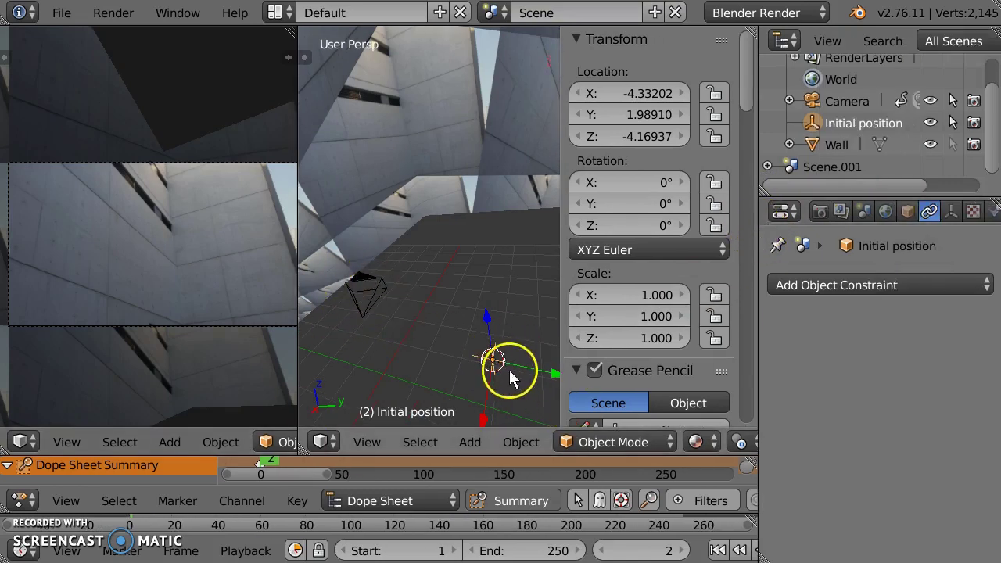
right_click(373, 286)
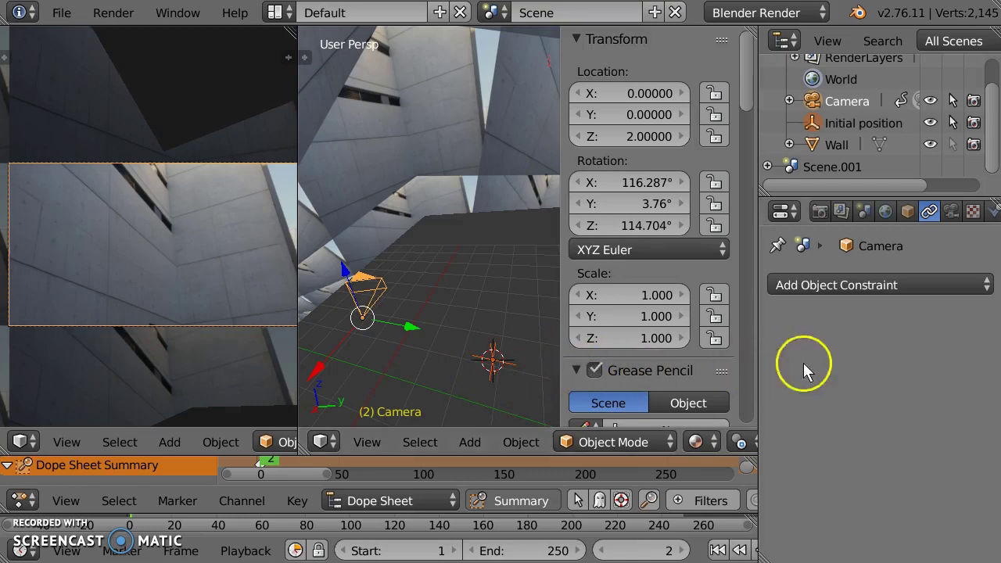
Step: Copy the camera's location and rotation onto the Initial position empty with Copy To Selected
left_click(908, 212)
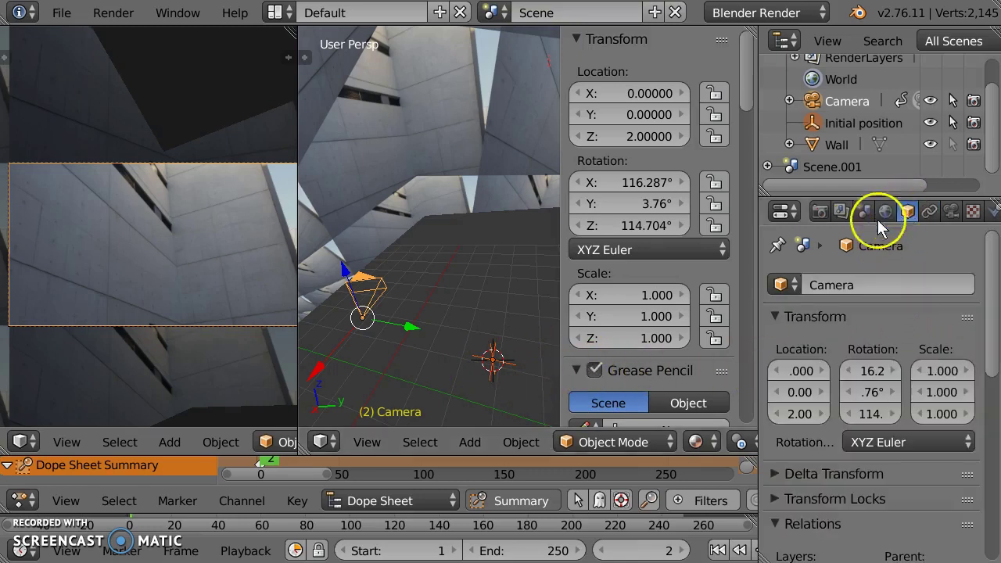
right_click(793, 385)
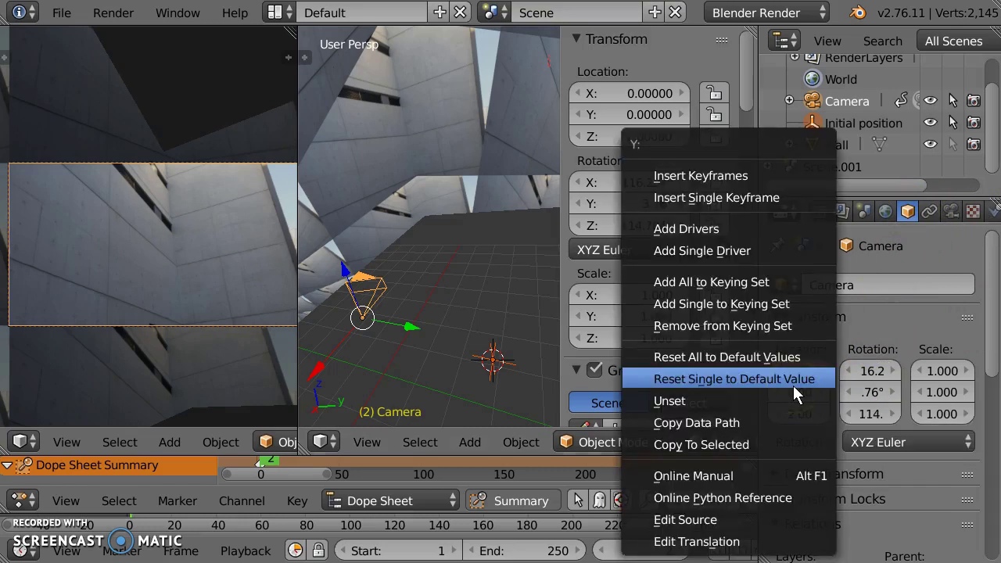
left_click(776, 443)
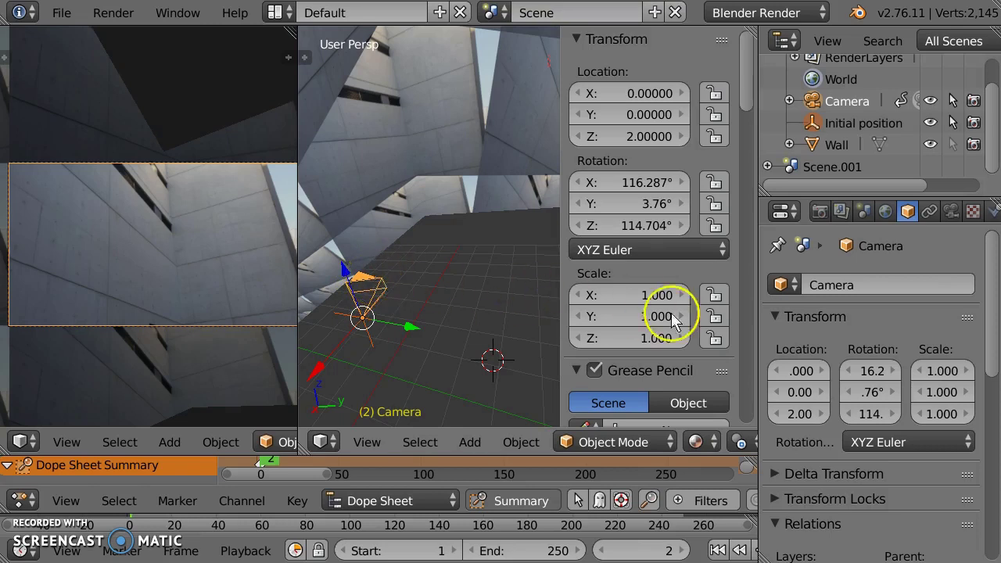
right_click(878, 393)
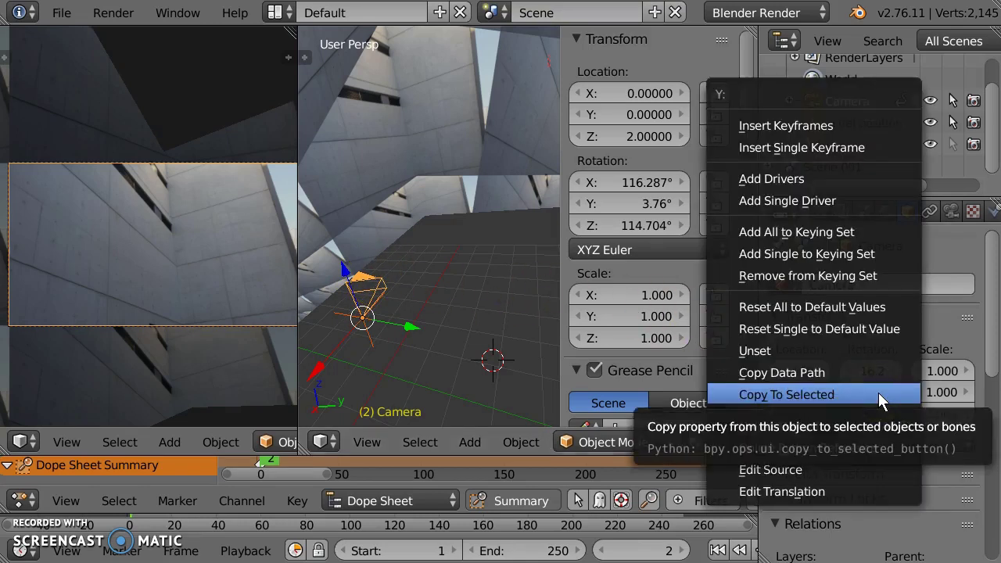
left_click(878, 392)
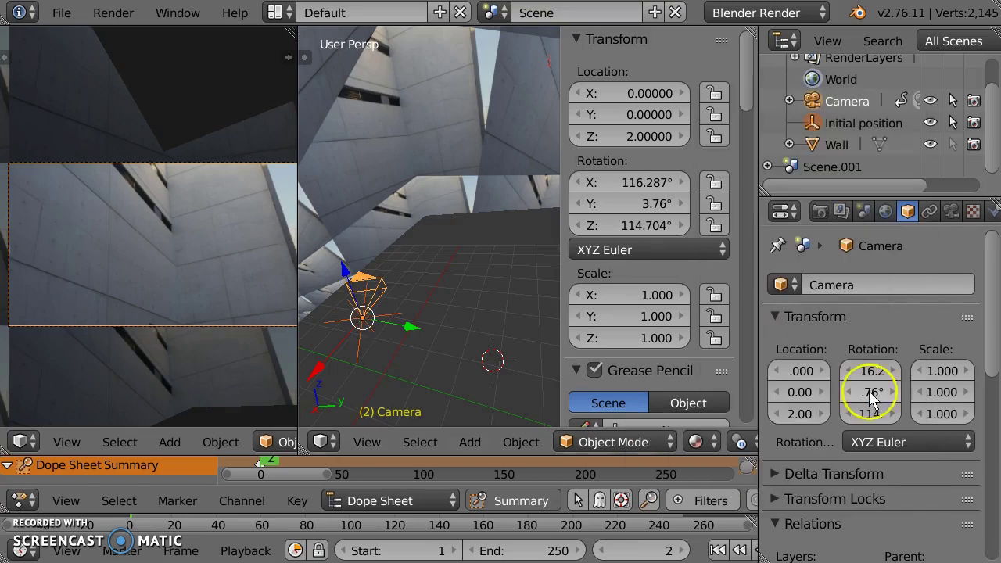
Step: Switch the viewport to orthographic and orbit around the camera
middle_click_drag(387, 328, 491, 268)
key("KP_5")
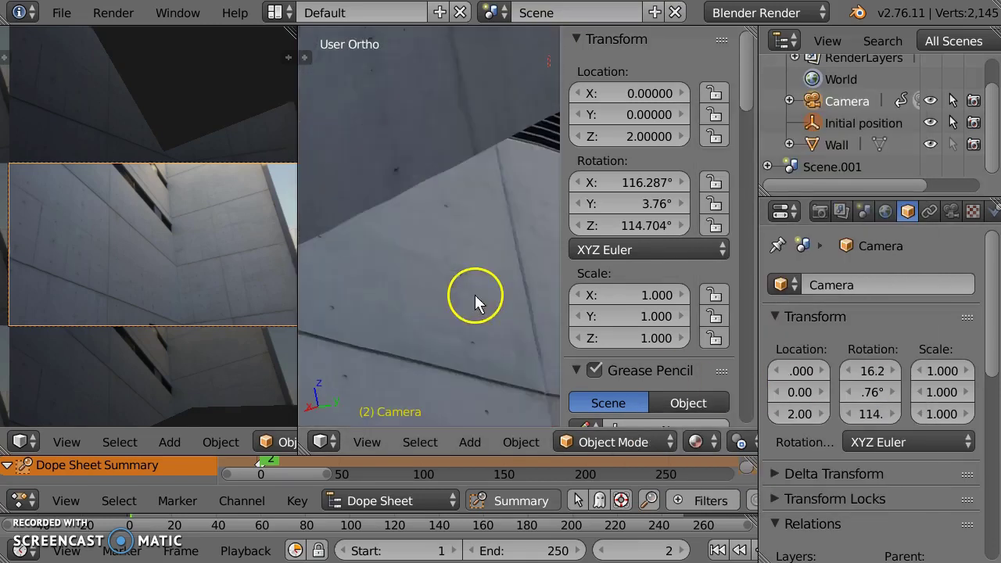
middle_click_drag(449, 302, 490, 316)
middle_click_drag(474, 353, 452, 382)
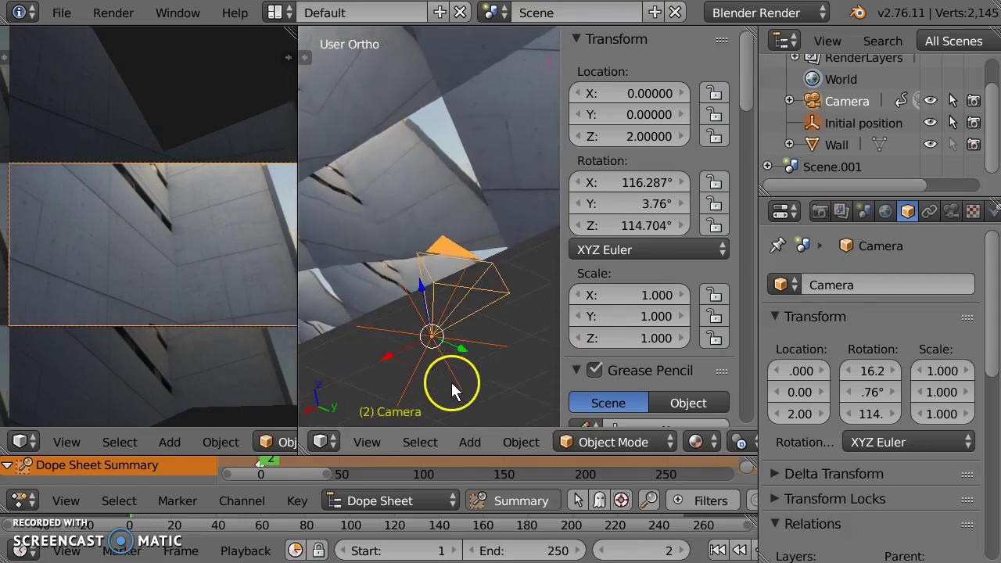
Step: Make the Initial position empty unselectable in the viewport and select the camera
right_click(421, 323)
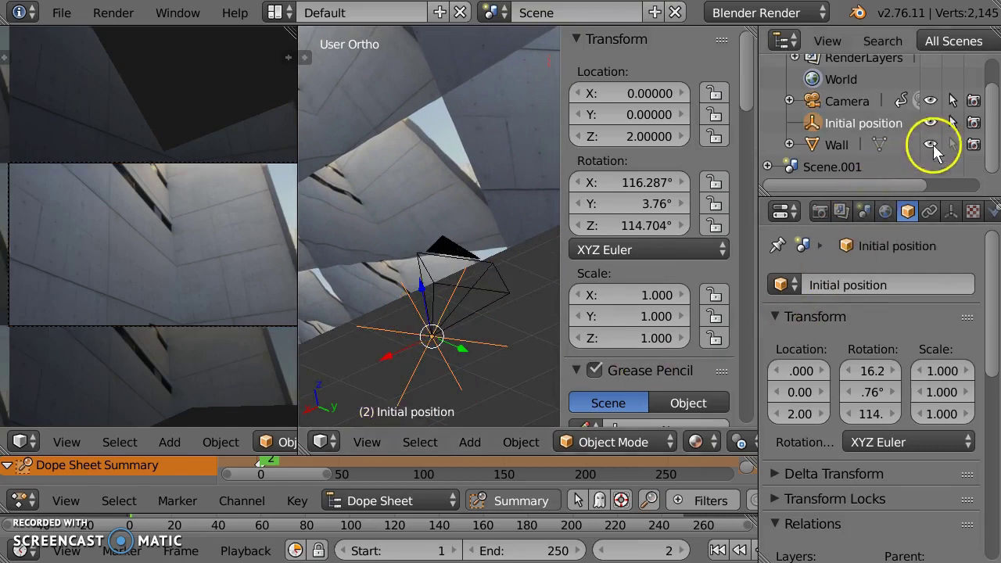
left_click(954, 123)
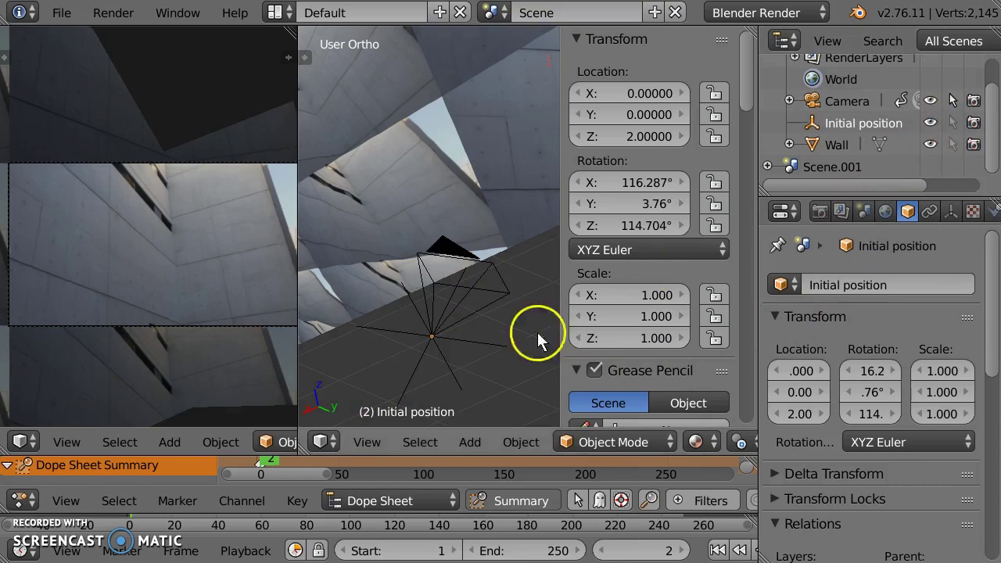
right_click_drag(419, 312, 426, 333)
key("Escape")
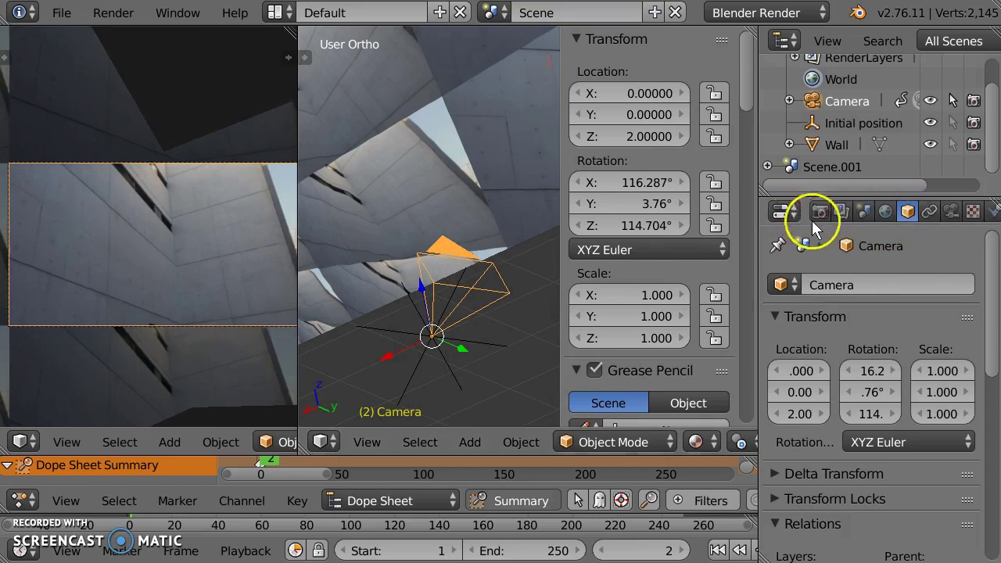
Step: Add a Copy Location constraint to the camera targeting Initial position
left_click(930, 212)
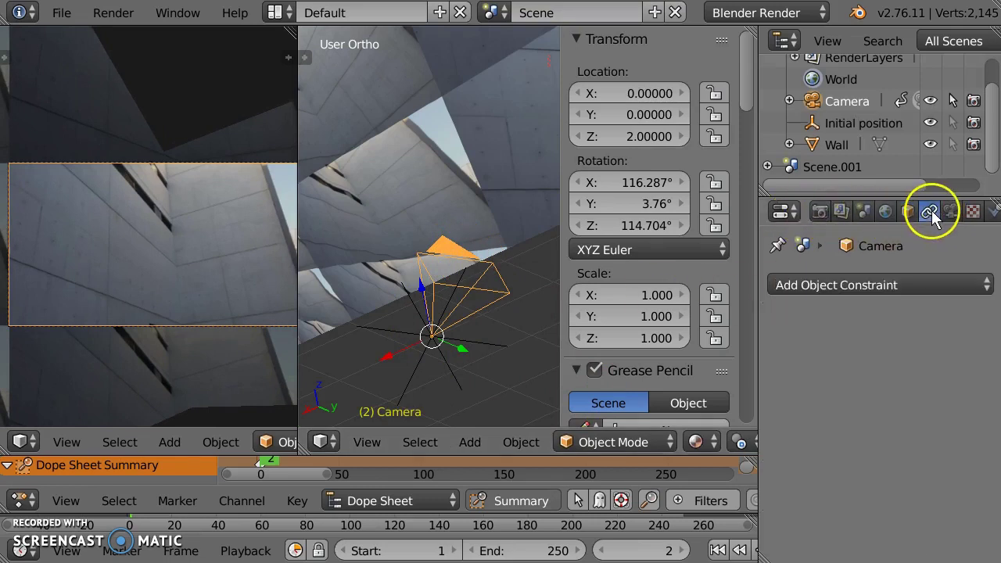
left_click(879, 285)
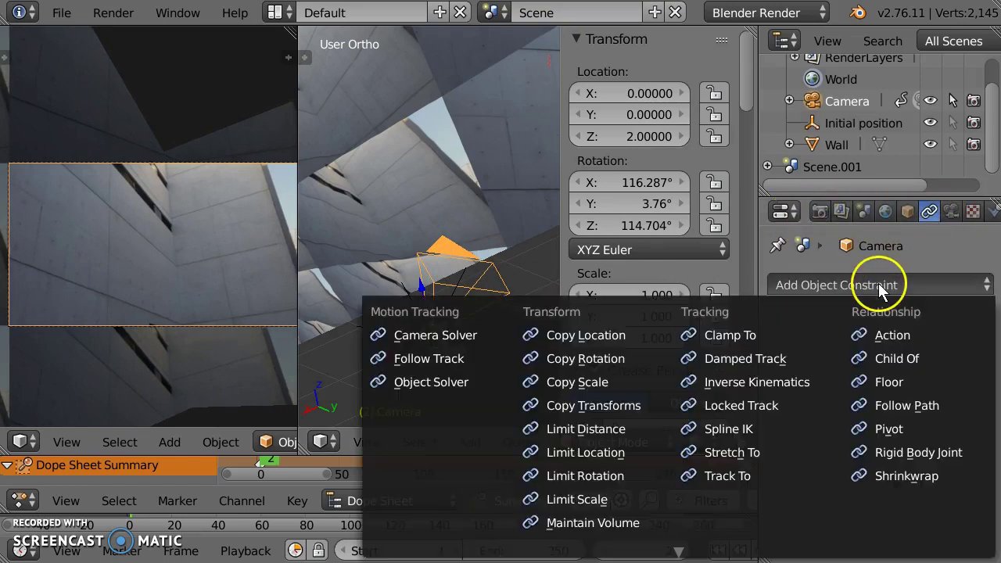
left_click(618, 336)
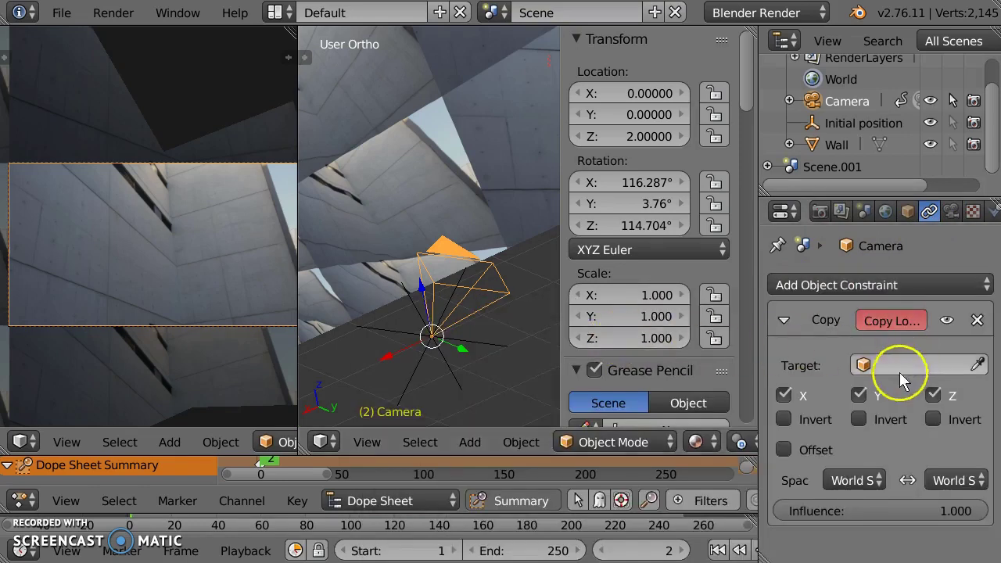
left_click(869, 366)
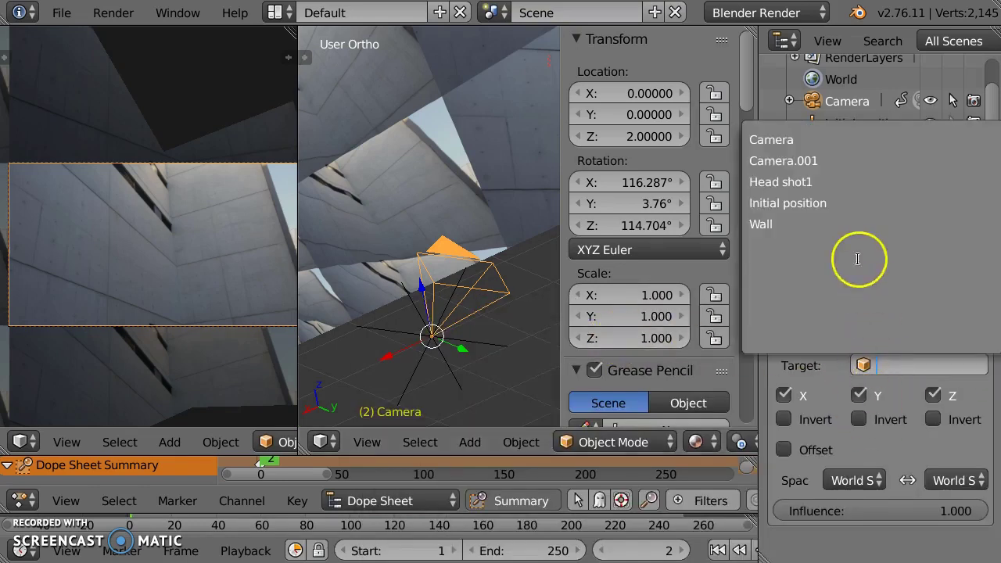
left_click(856, 203)
left_click(785, 322)
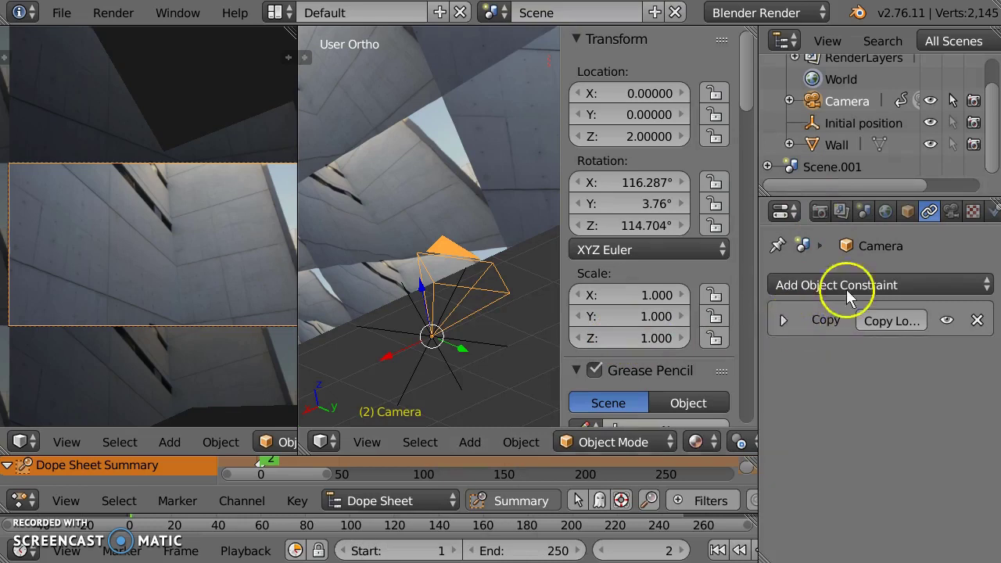
Step: Add a Copy Rotation constraint targeting Initial position and test the camera is locked
left_click(856, 280)
left_click(621, 362)
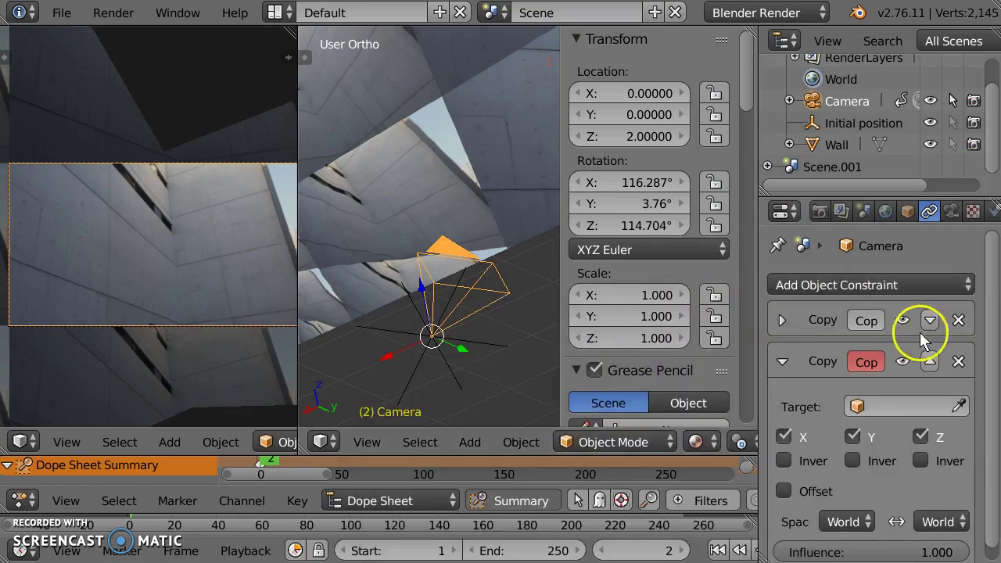
left_click(863, 405)
left_click(816, 253)
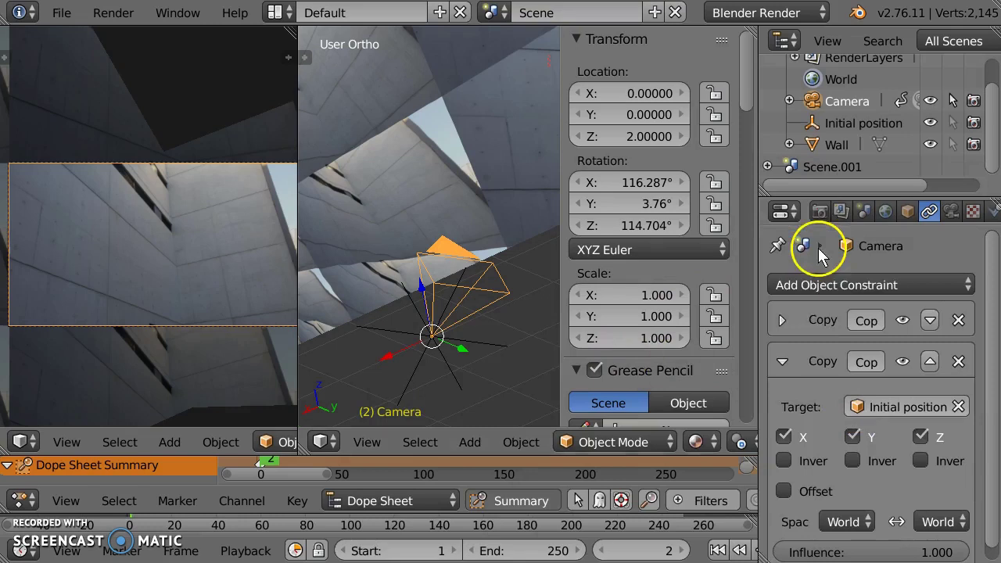
left_click(783, 362)
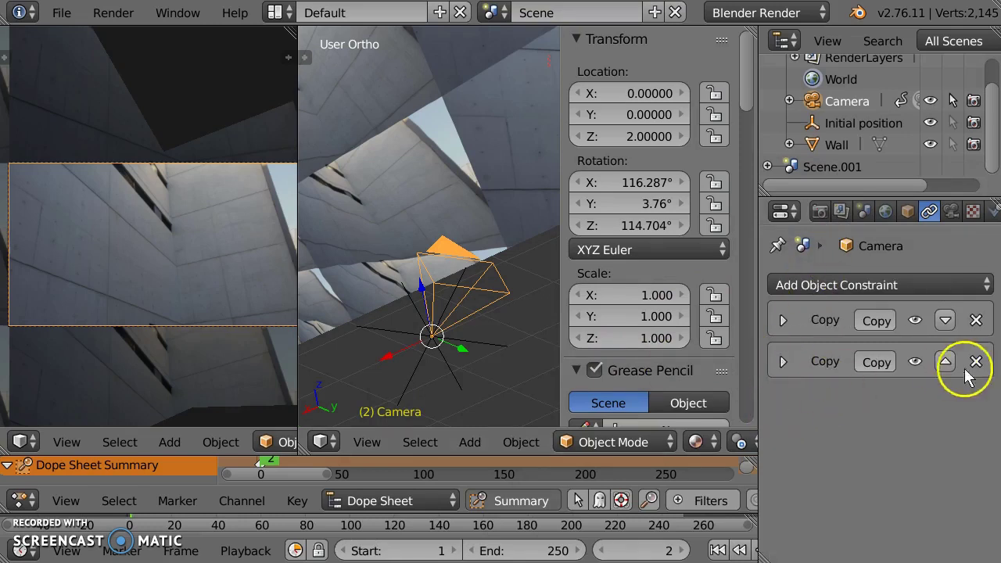
key("g")
key("Escape")
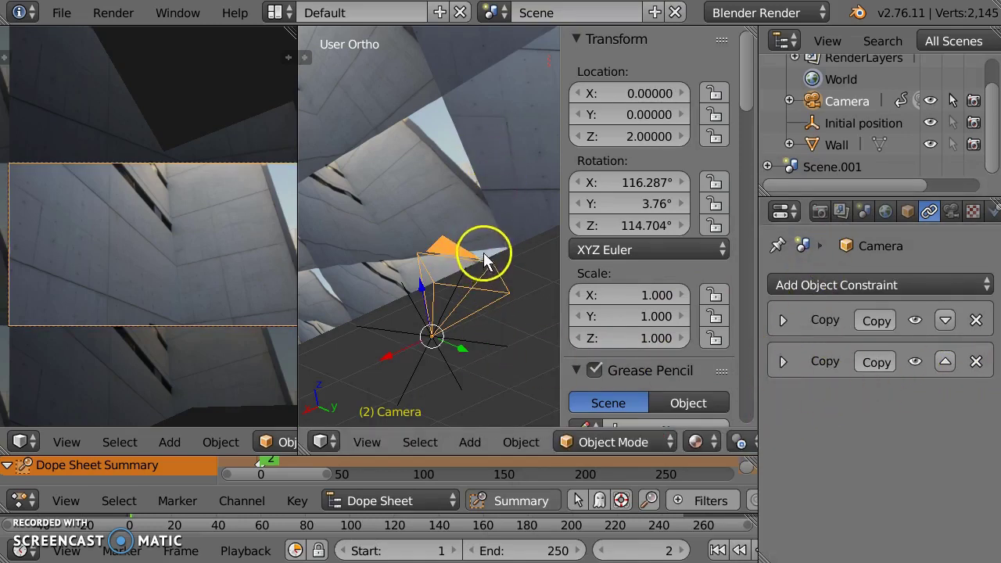
Step: With both constraints off, move the camera up to about Z 3.41, then re-enable them
left_click(915, 320)
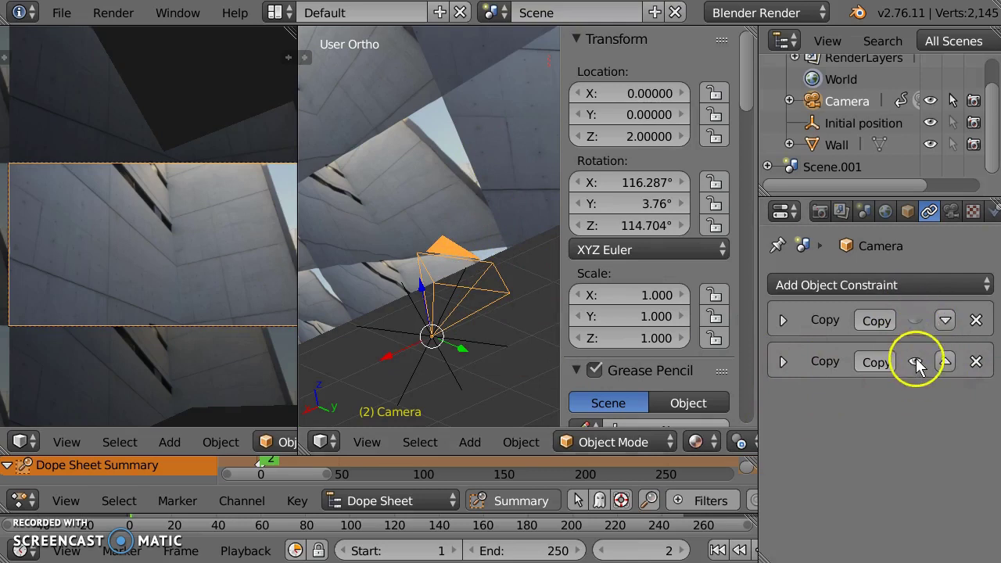
left_click(916, 362)
key("g")
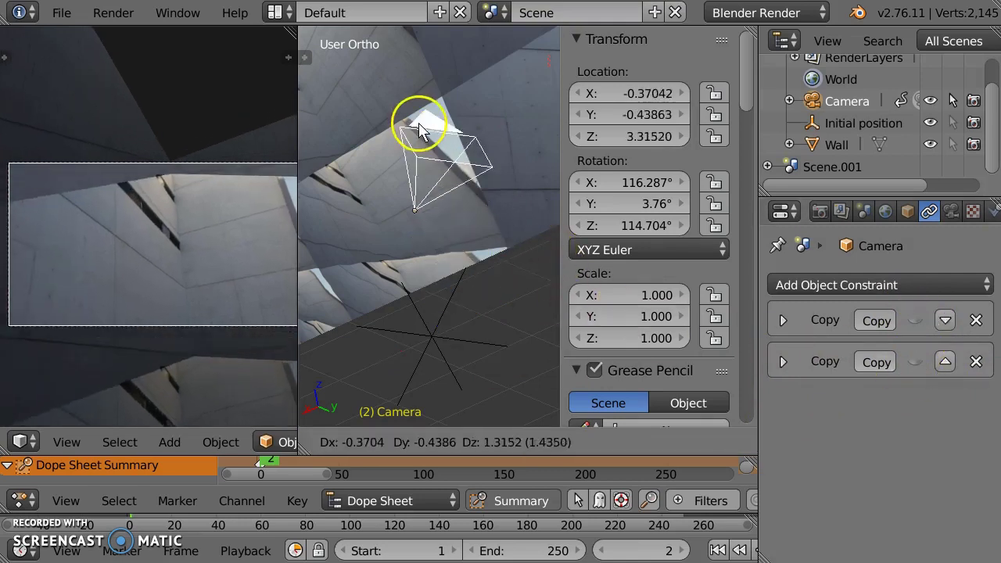
left_click(414, 123)
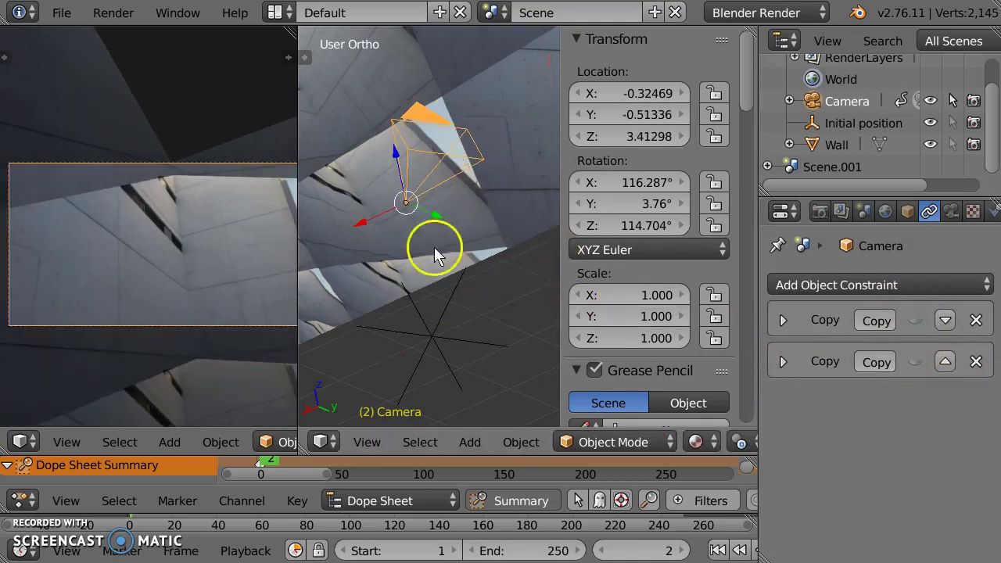
left_click(915, 320)
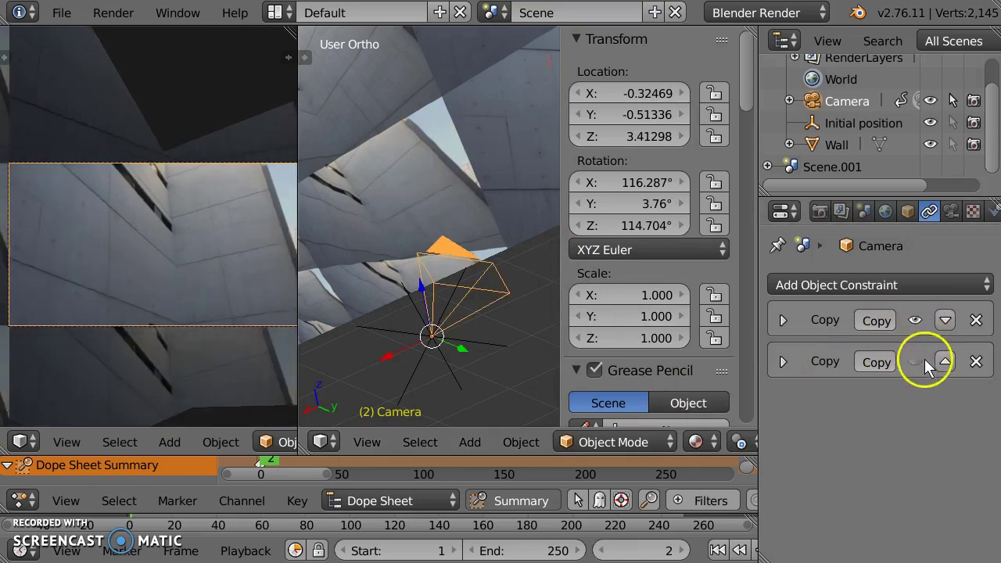
left_click(917, 362)
middle_click_drag(496, 331, 430, 266)
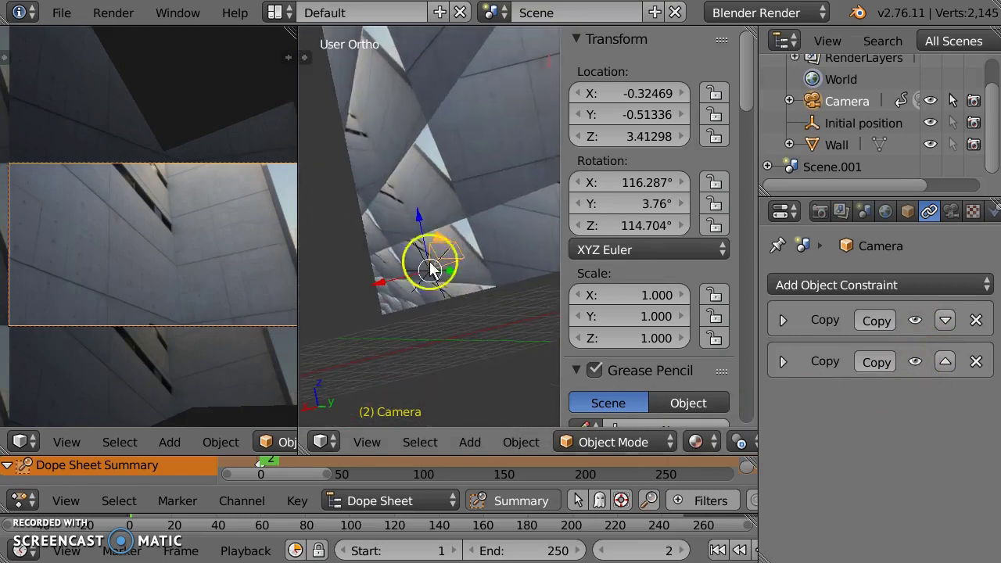
Step: Widen the 3D view and hide the Transform panel
middle_click_drag(477, 235, 347, 311)
left_click_drag(298, 332, 170, 327)
key("n")
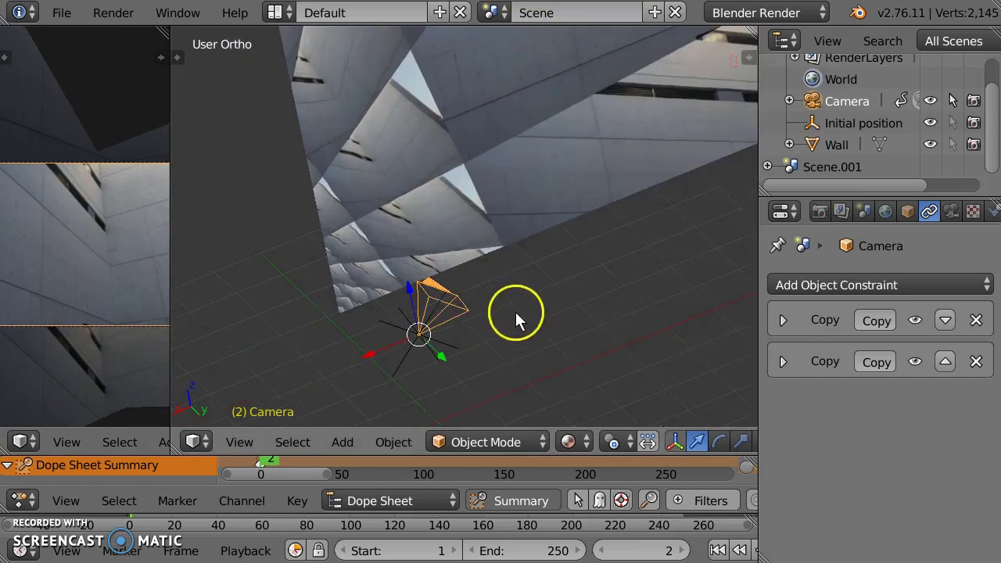
mouse_move(515, 312)
middle_mouse_down()
mouse_move(503, 247)
mouse_move(521, 255)
mouse_move(540, 240)
mouse_move(579, 254)
mouse_move(526, 298)
middle_mouse_up()
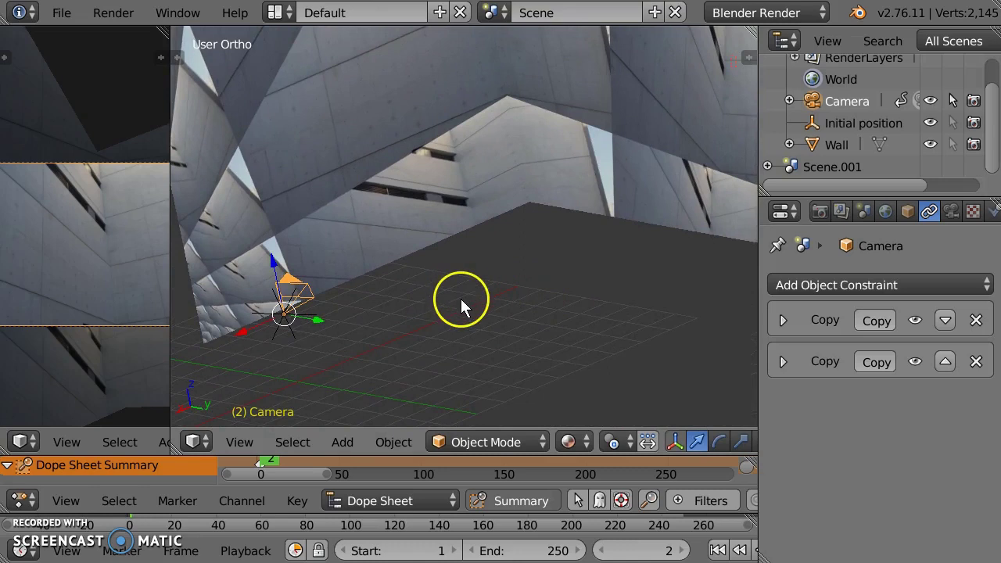
middle_click_drag(454, 287, 397, 279)
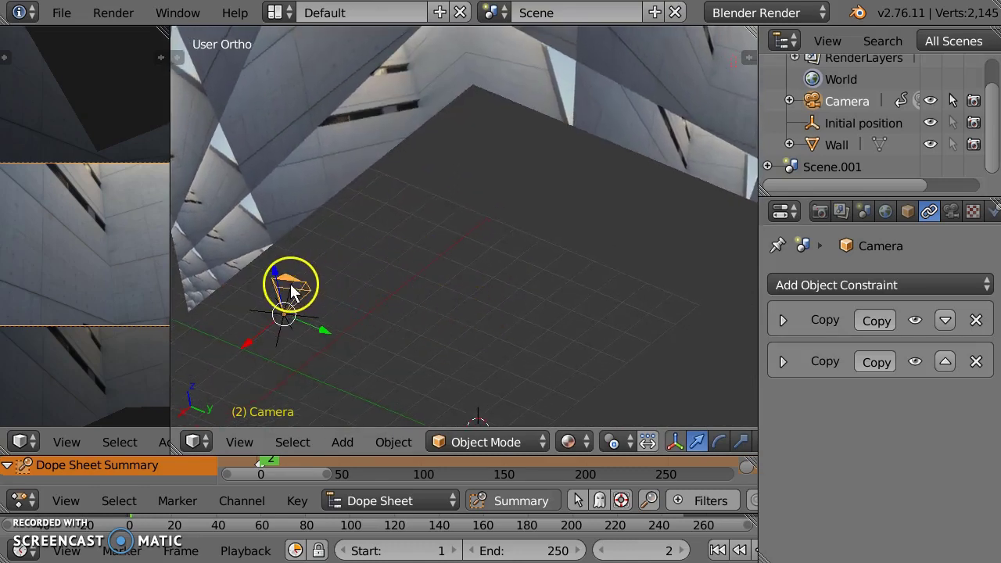
Step: Disable both Copy constraints so the camera returns to its raised position
middle_click_drag(331, 324, 543, 265, "shift")
scroll(392, 260, "up", 2)
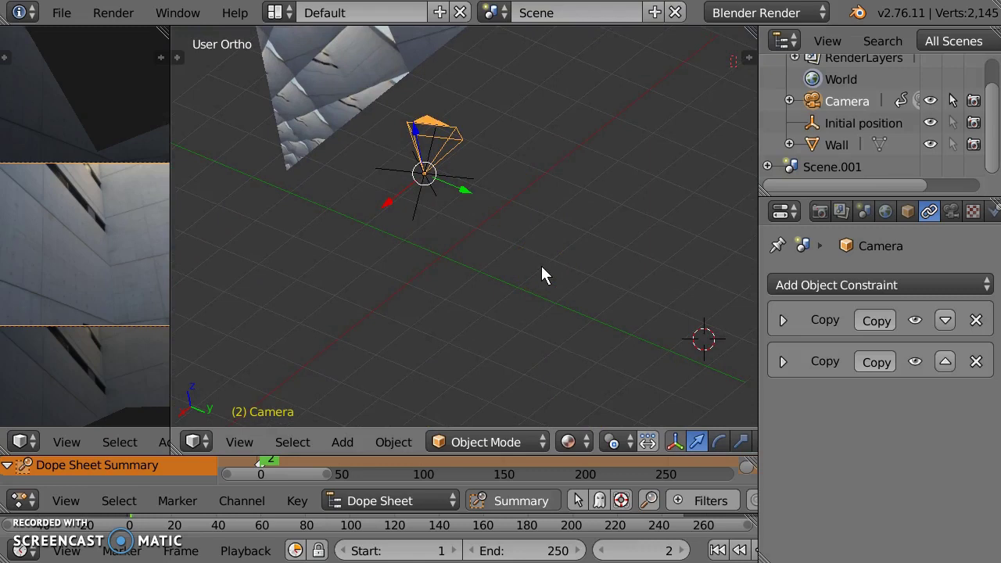
left_click(915, 320)
left_click(916, 362)
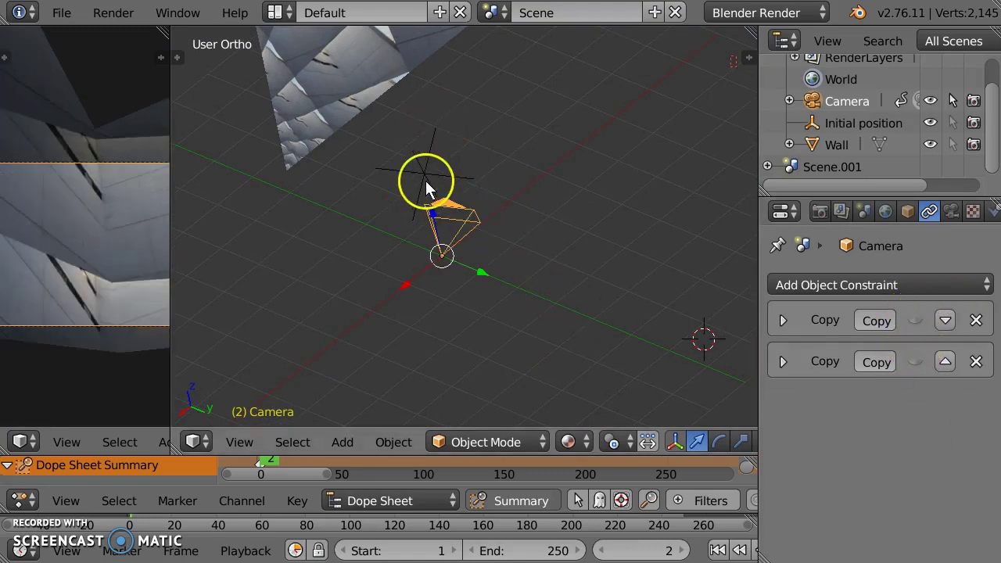
Step: Add a Bezier curve and clear its location with Alt+G so it sits at the origin
middle_click_drag(462, 256, 491, 258)
key("shift+a")
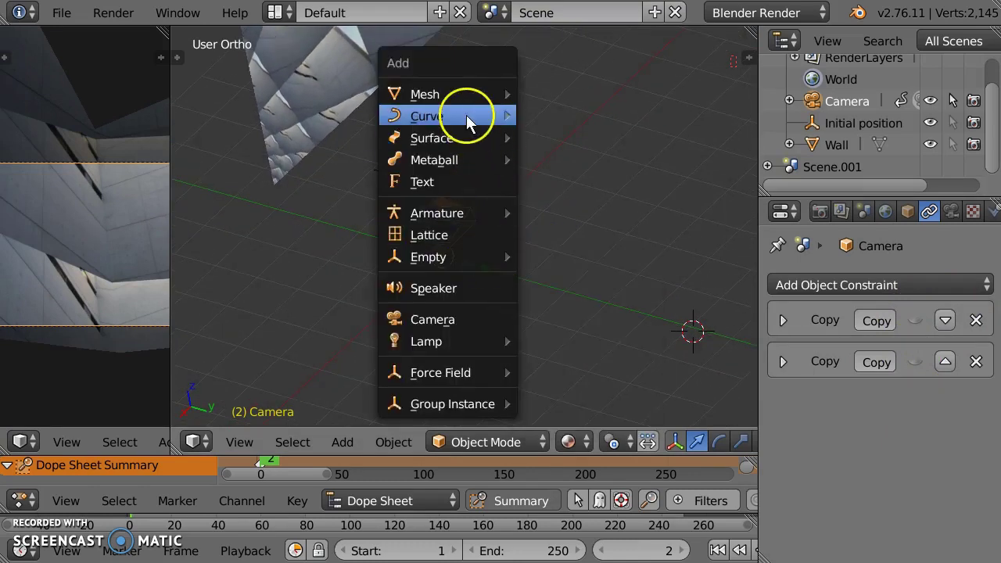
mouse_move(466, 115)
left_click(588, 116)
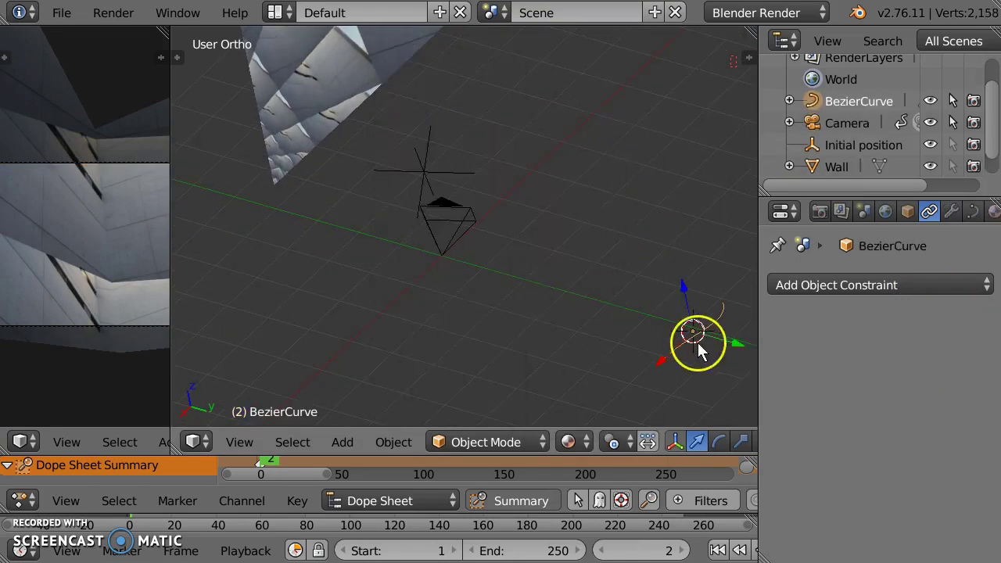
middle_click_drag(713, 332, 659, 292, "shift")
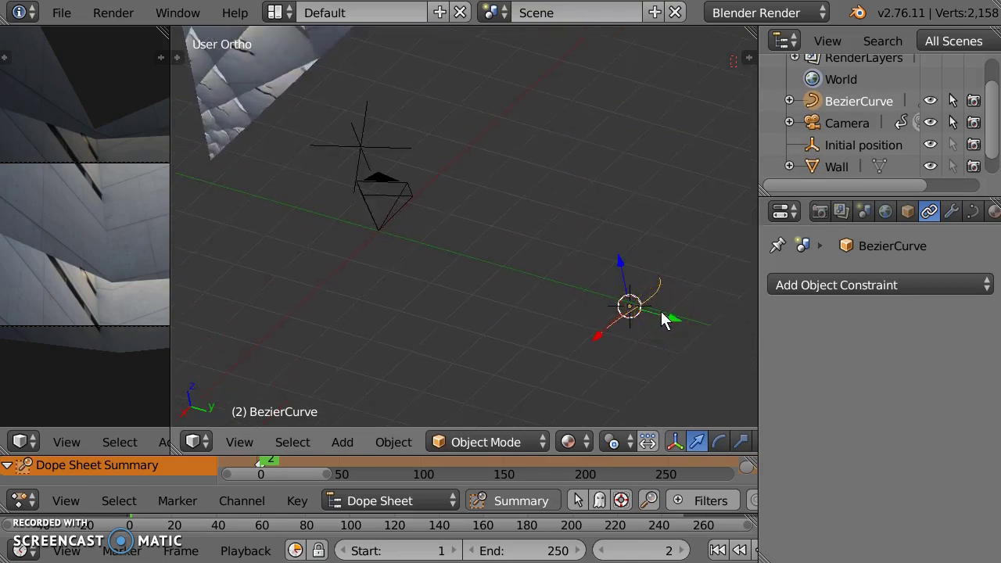
key("alt+g")
middle_click_drag(435, 259, 569, 358)
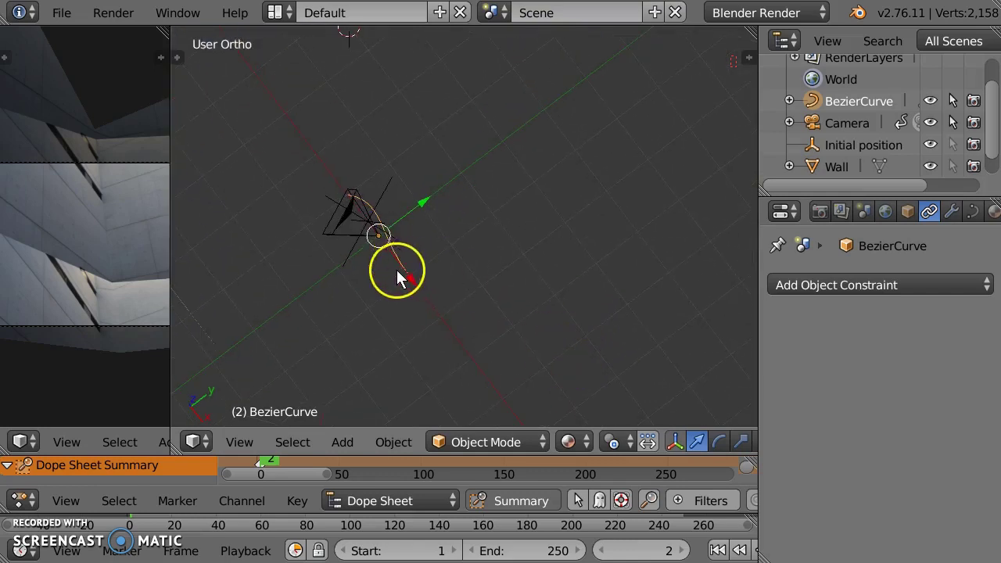
middle_click_drag(397, 270, 366, 188)
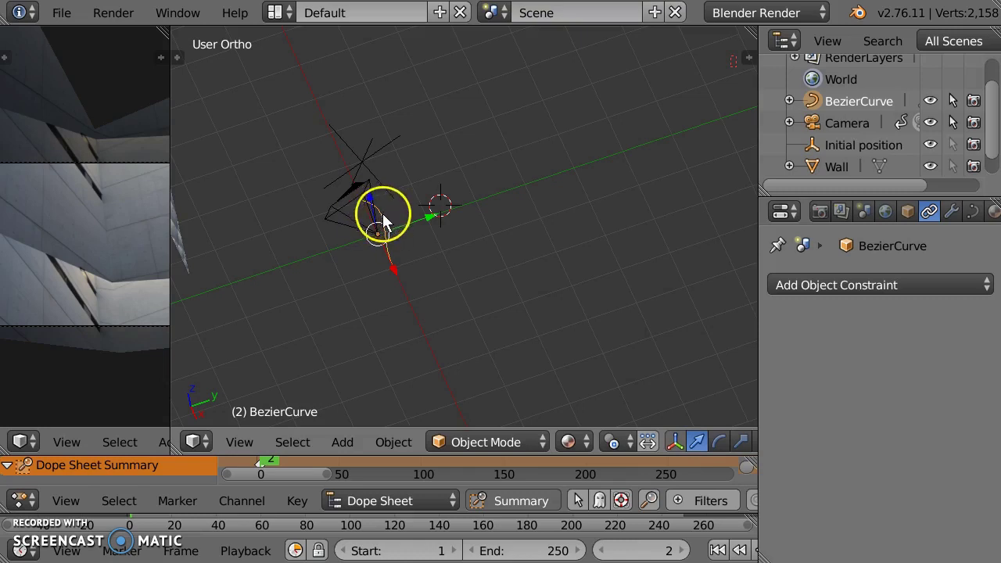
Step: Add a Follow Path constraint to the camera with BezierCurve as its target
right_click(374, 213)
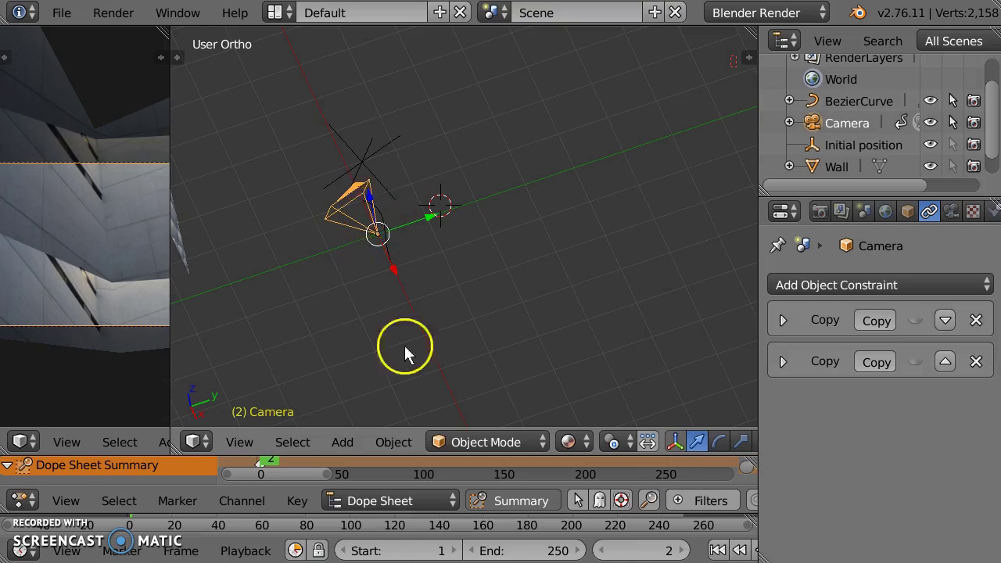
left_click(909, 285)
left_click(908, 405)
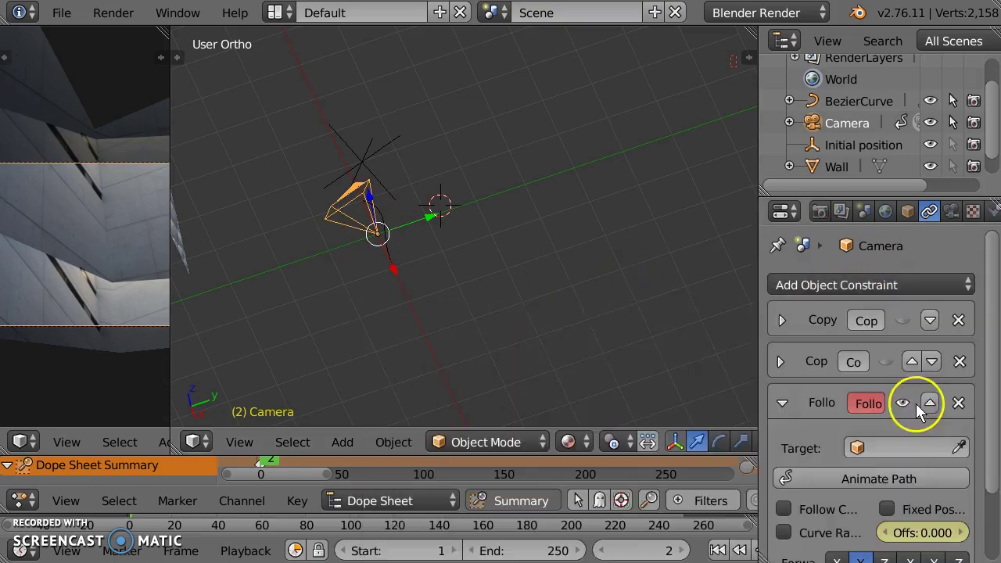
scroll(914, 422, "down", 3)
left_click(859, 365)
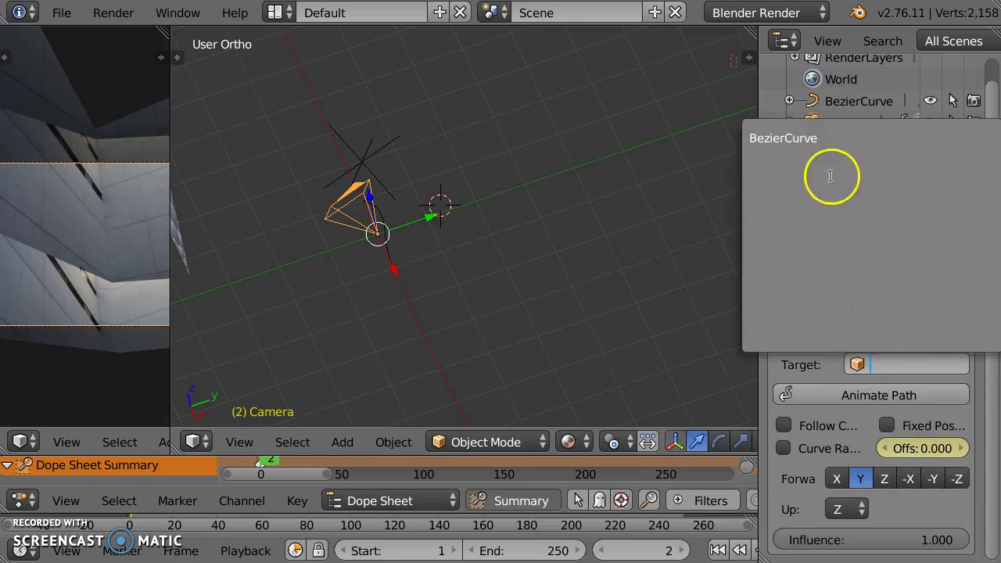
left_click(807, 139)
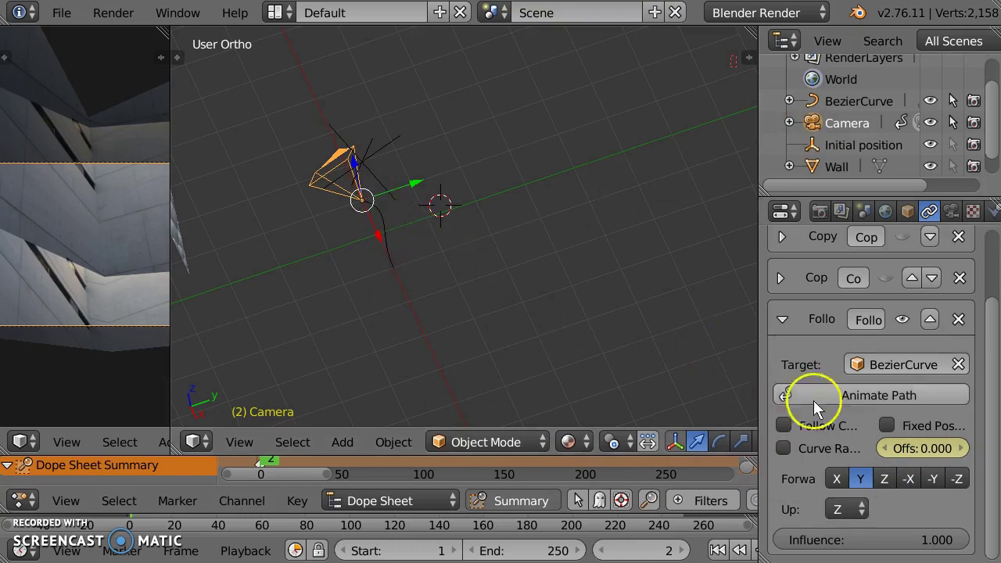
Step: Clear the keyframes on the Follow Path offset and set the offset to -100
right_click(939, 451)
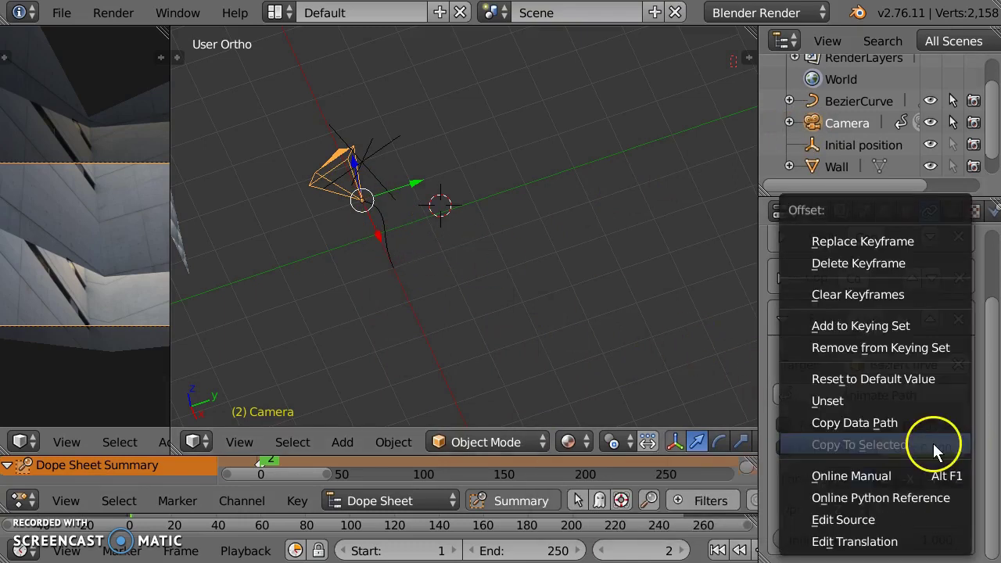
left_click(898, 293)
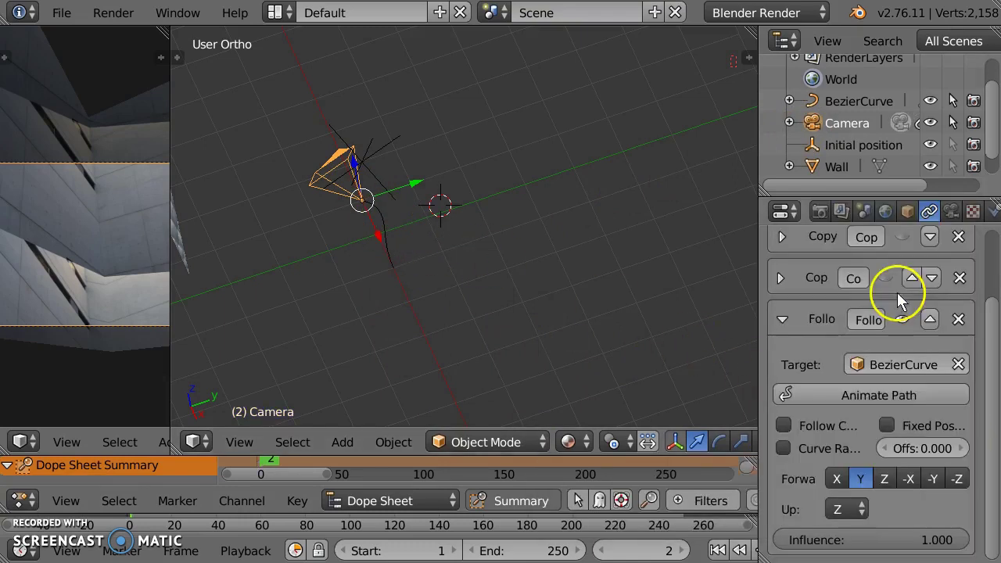
left_click_drag(940, 449, 991, 441)
left_click(943, 443)
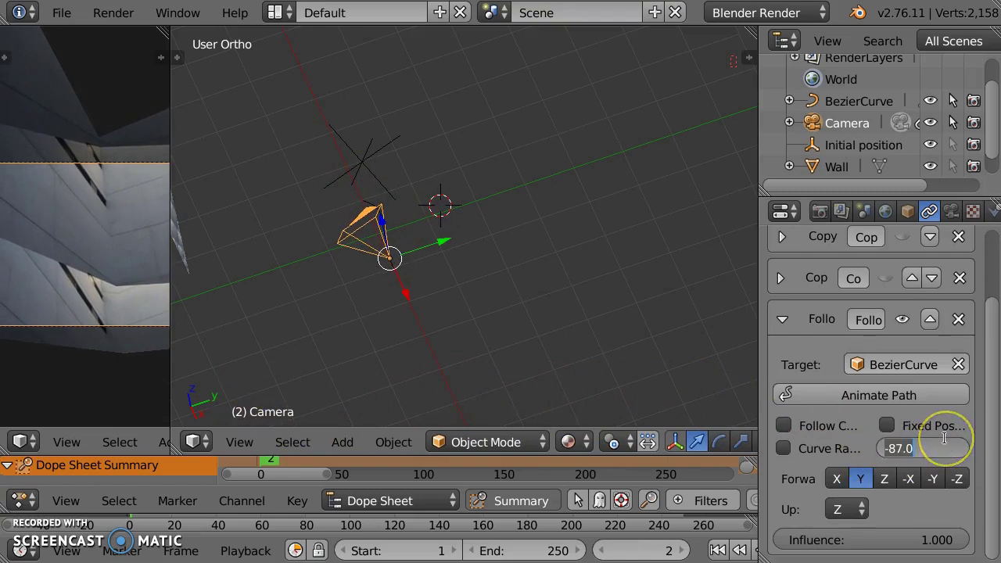
type("-100")
key("Return")
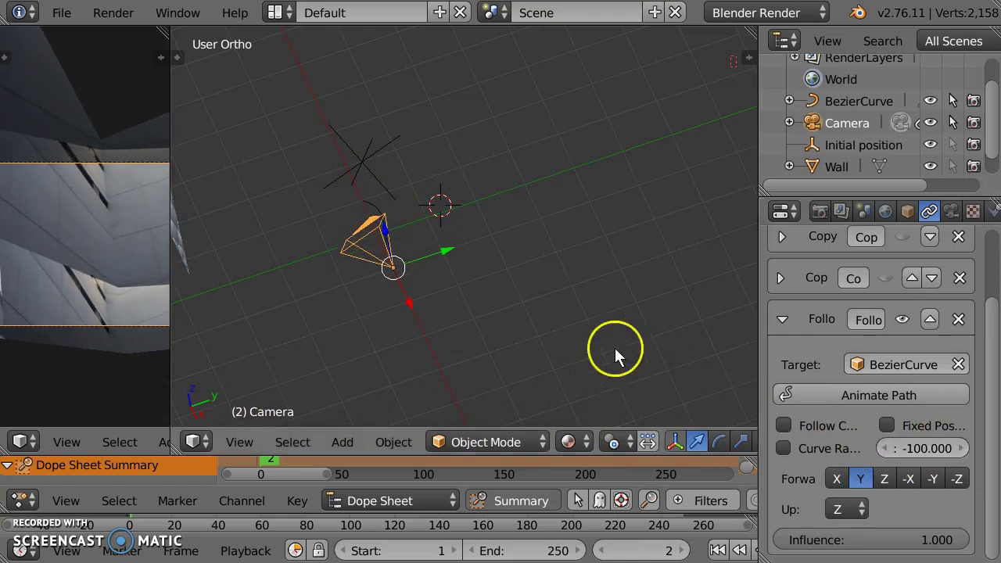
middle_click_drag(388, 297, 365, 284)
Step: In Edit Mode, hook the curve's selected control point to a new empty
right_click(366, 285)
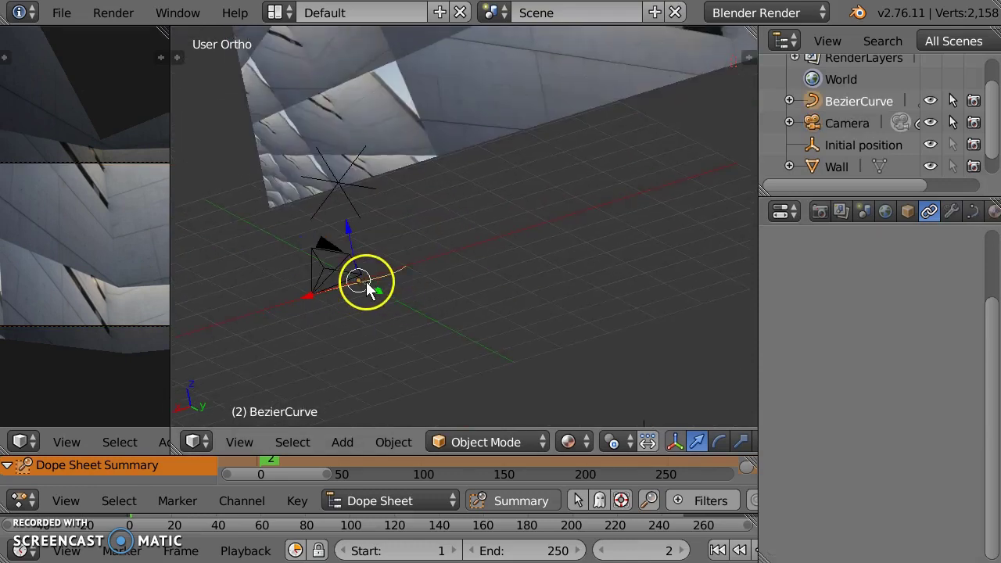
key("Tab")
key("KP_Decimal")
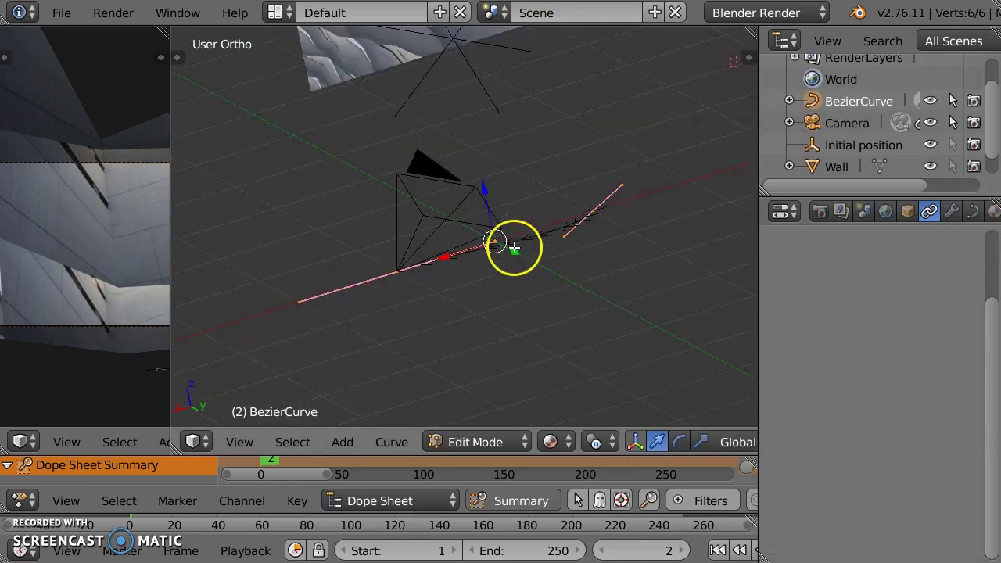
middle_click_drag(398, 270, 465, 307)
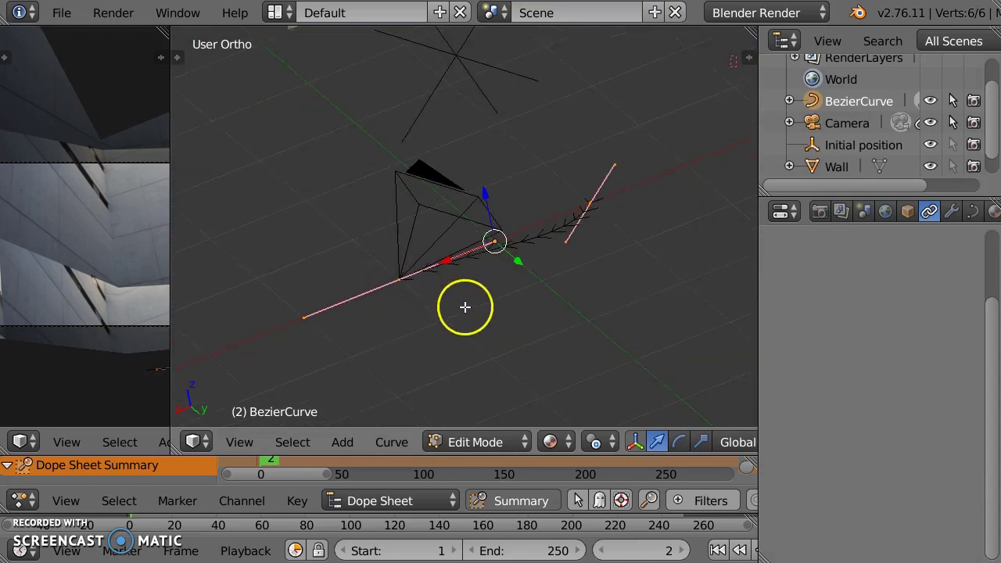
right_click(399, 280)
left_click(400, 280)
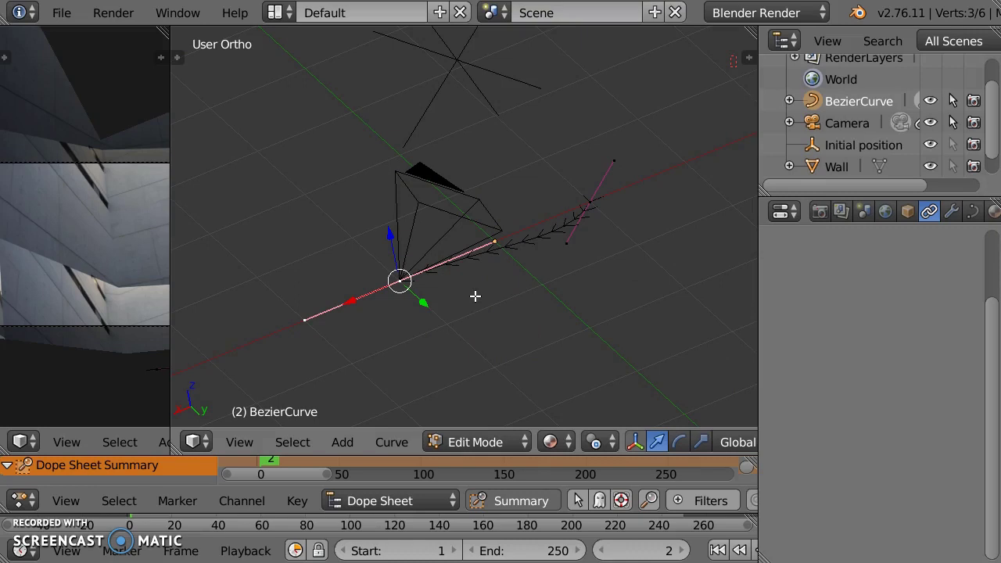
key("space")
type("hook")
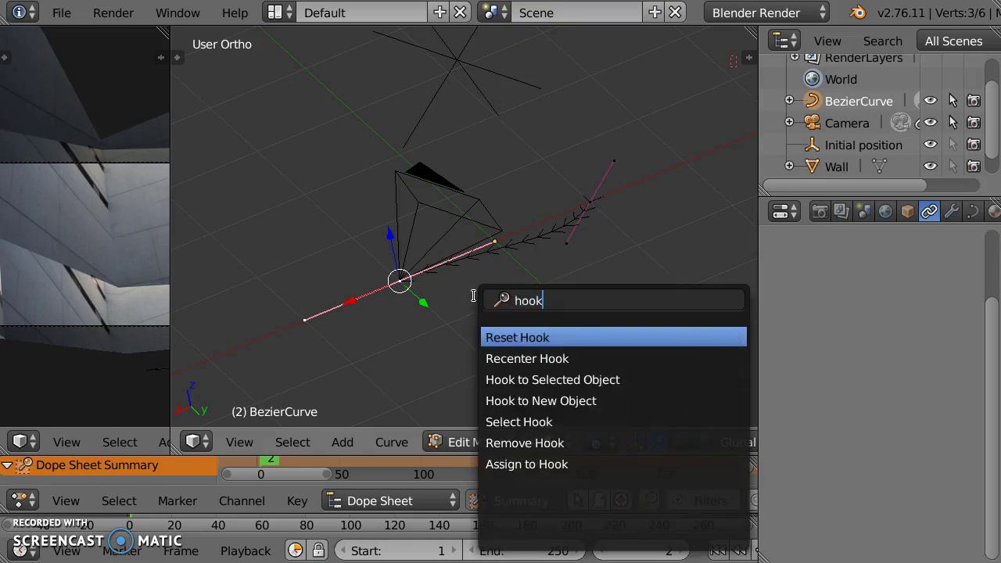
left_click(572, 399)
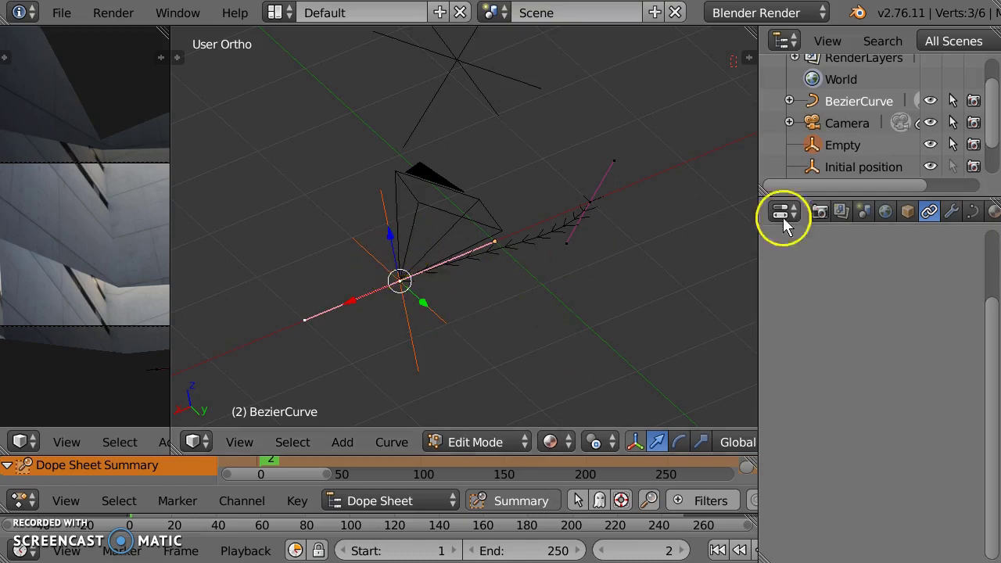
Step: Rename the new hook empty to 'start hook' in the Outliner
left_click_drag(758, 180, 699, 180)
scroll(819, 121, "down", 1)
double_click(797, 118)
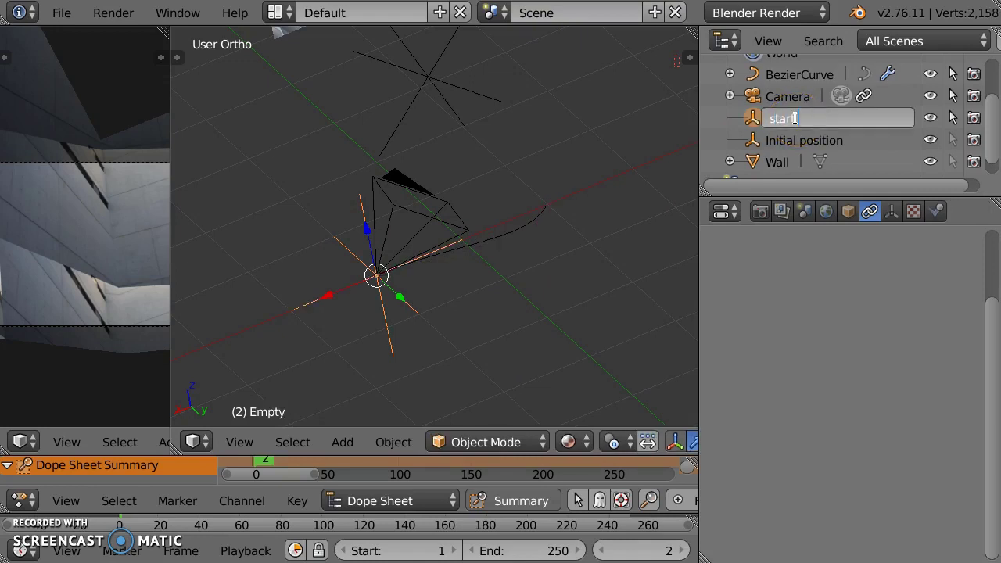
type("start hook")
key("Return")
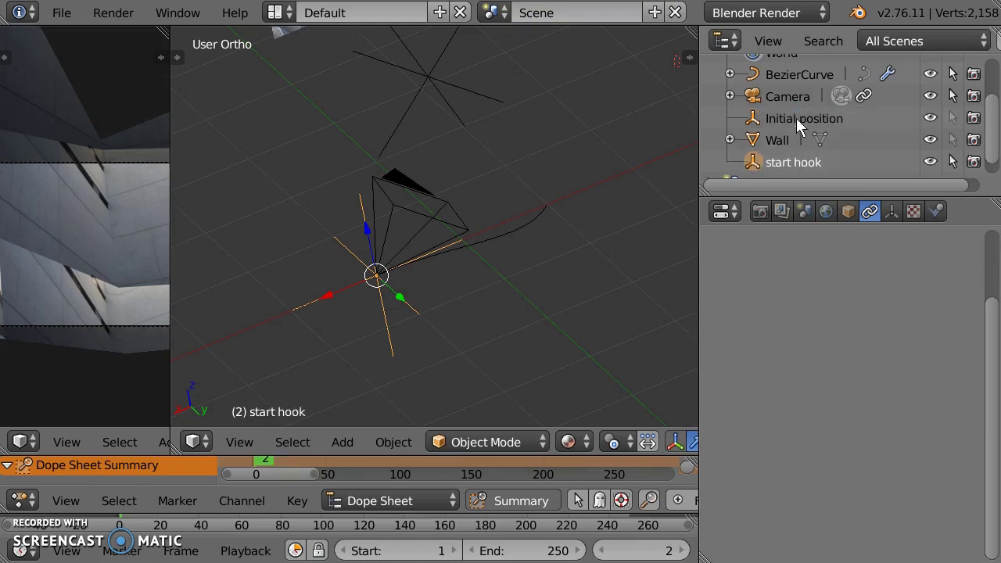
Step: Hook the curve's far-end point to a second new empty
right_click(532, 219)
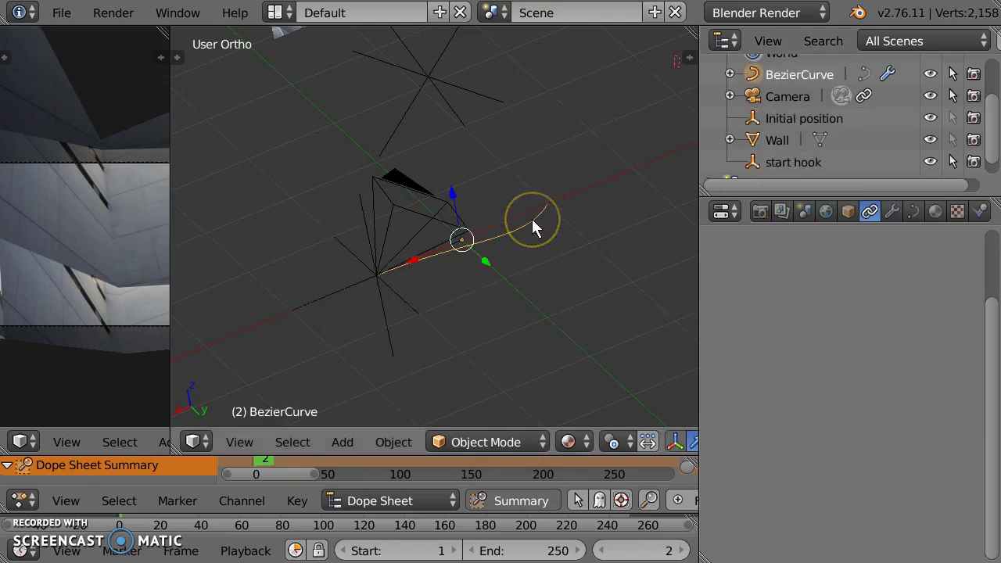
key("Tab")
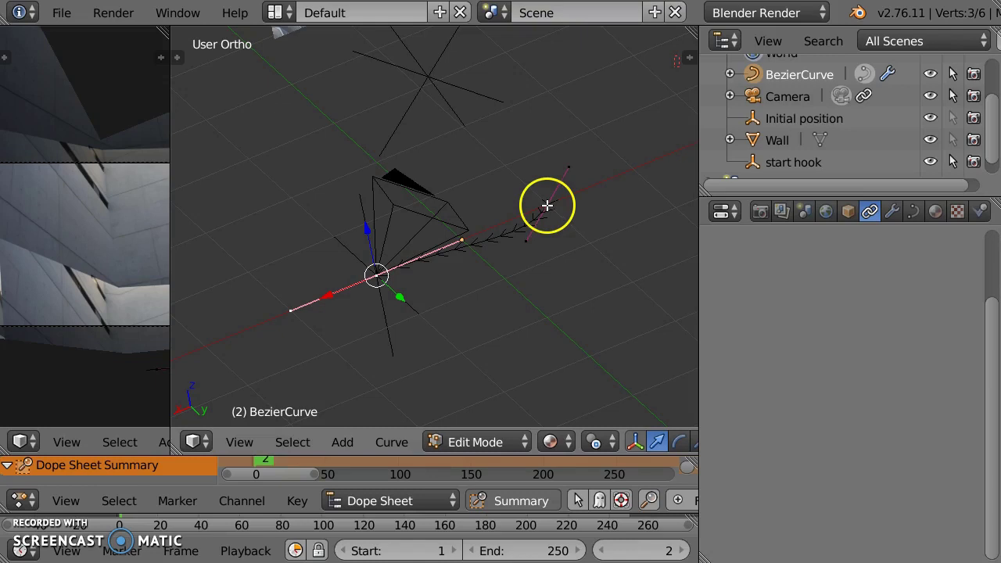
right_click(547, 204)
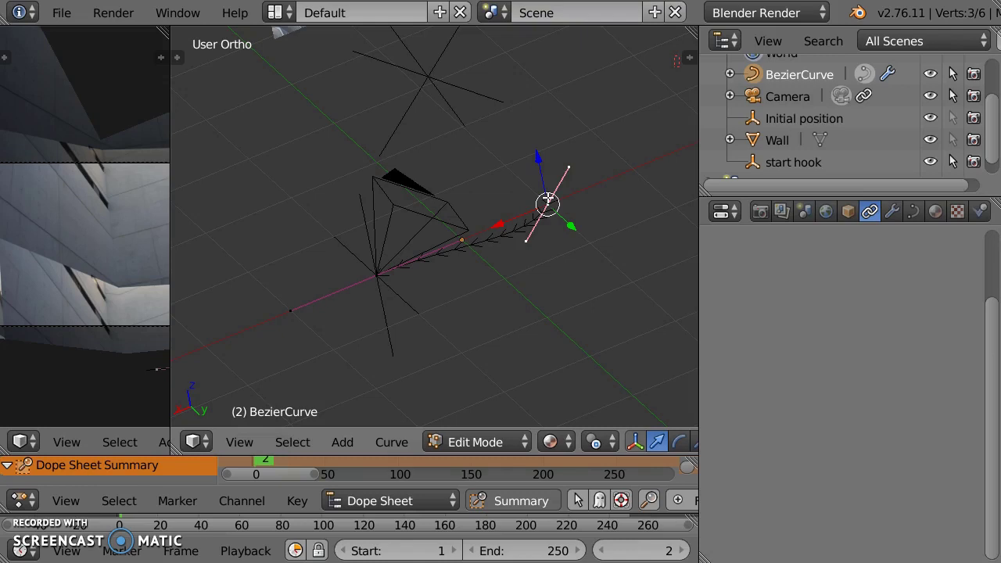
key("space")
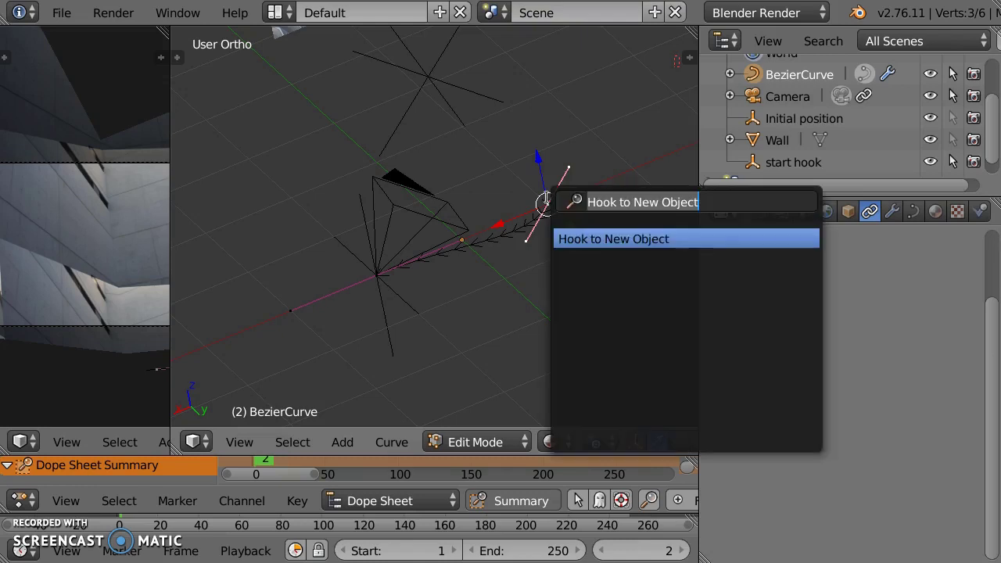
left_click(631, 238)
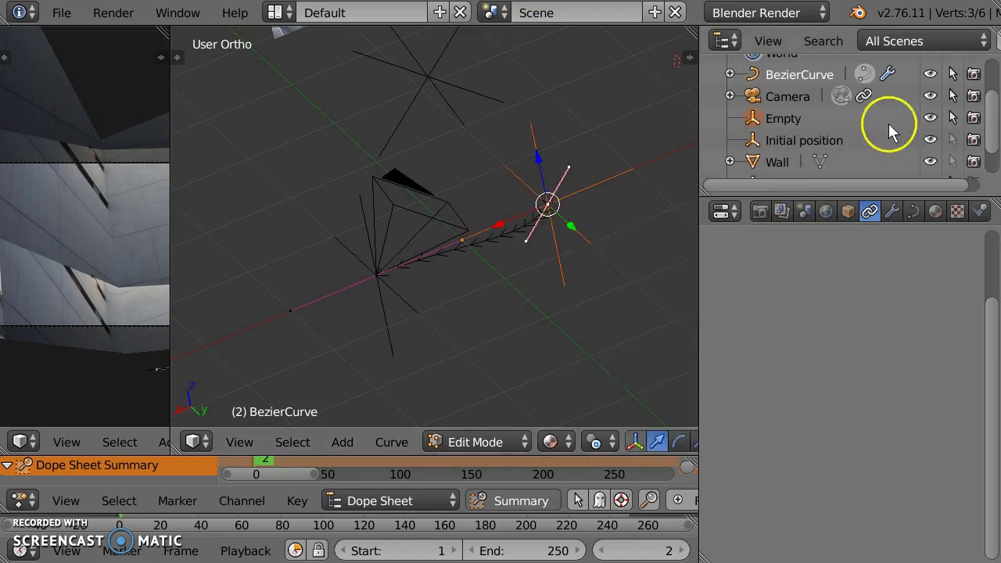
Step: Rename the two hook empties to 'Hook Start' and 'Hook End'
scroll(816, 142, "down", 1)
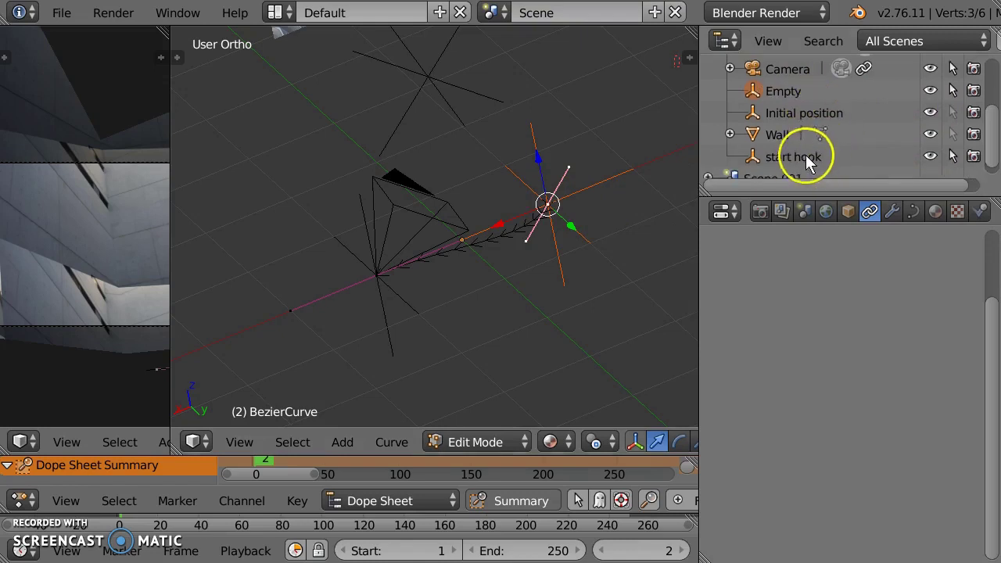
double_click(804, 156)
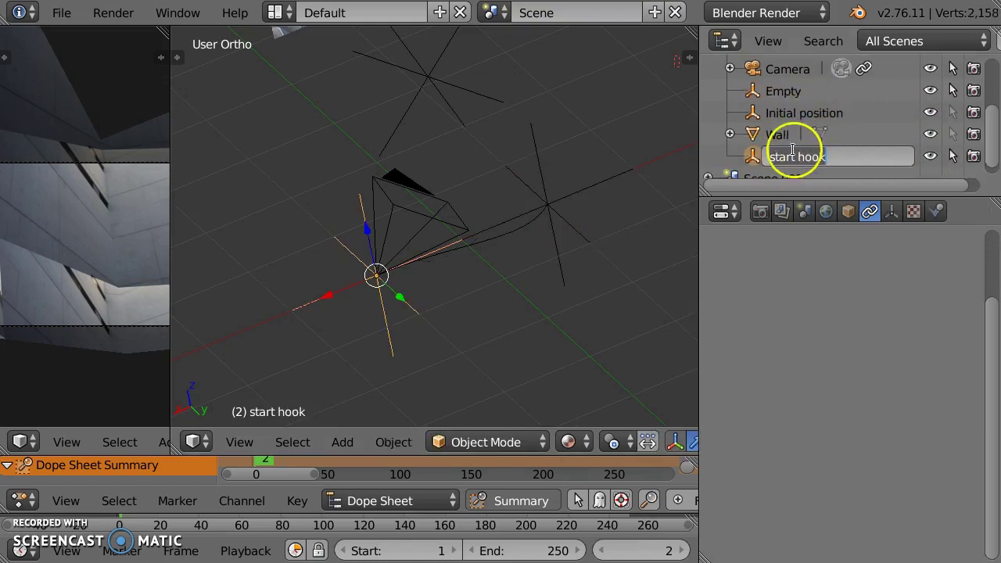
type("Hook Start")
key("Return")
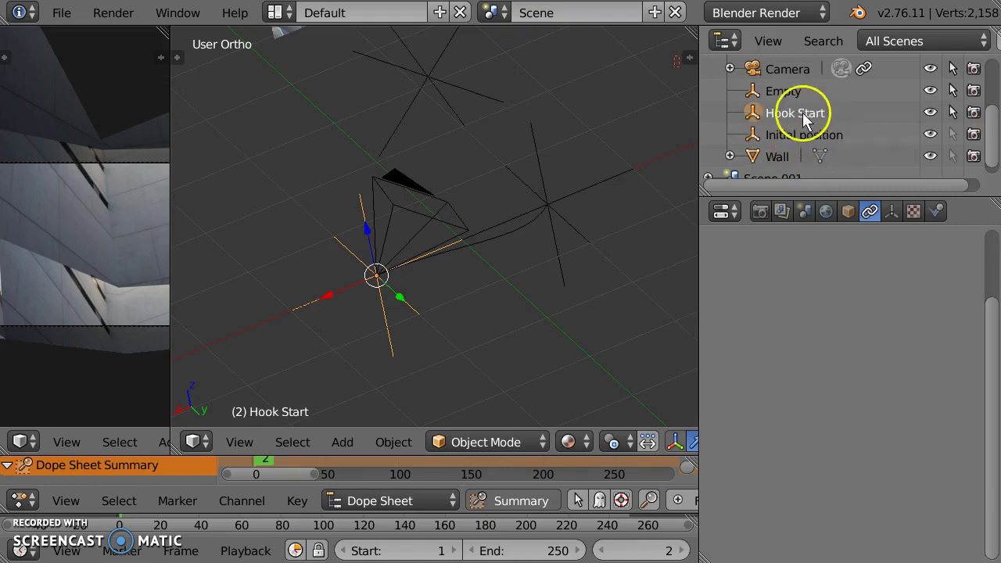
left_click(790, 92)
double_click(790, 92)
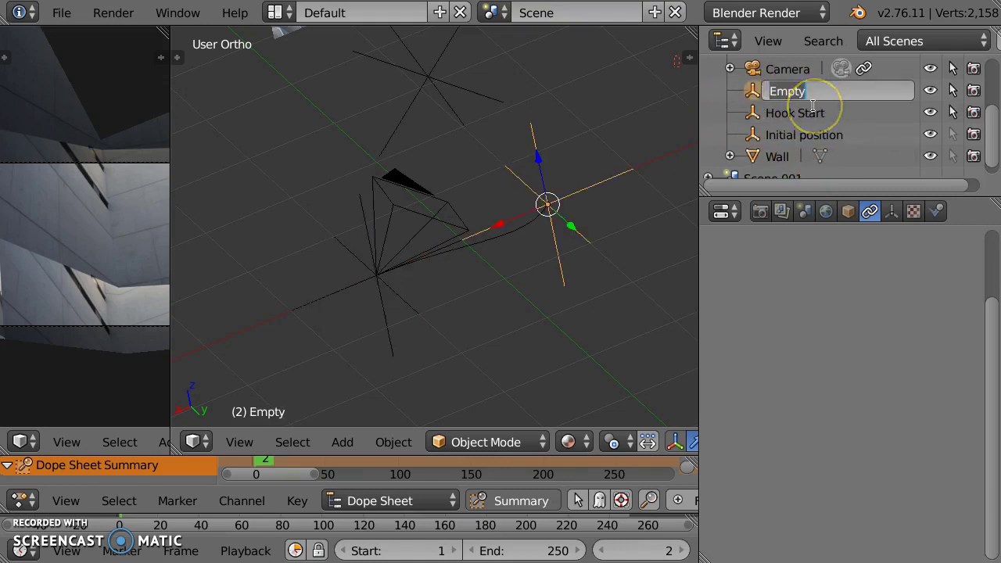
type("Hook E")
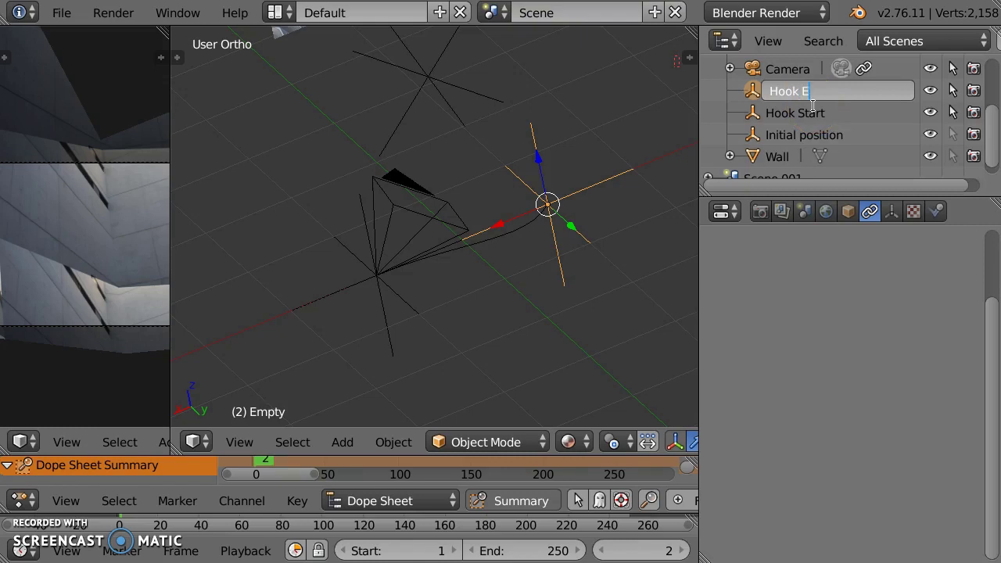
type("nd")
key("Return")
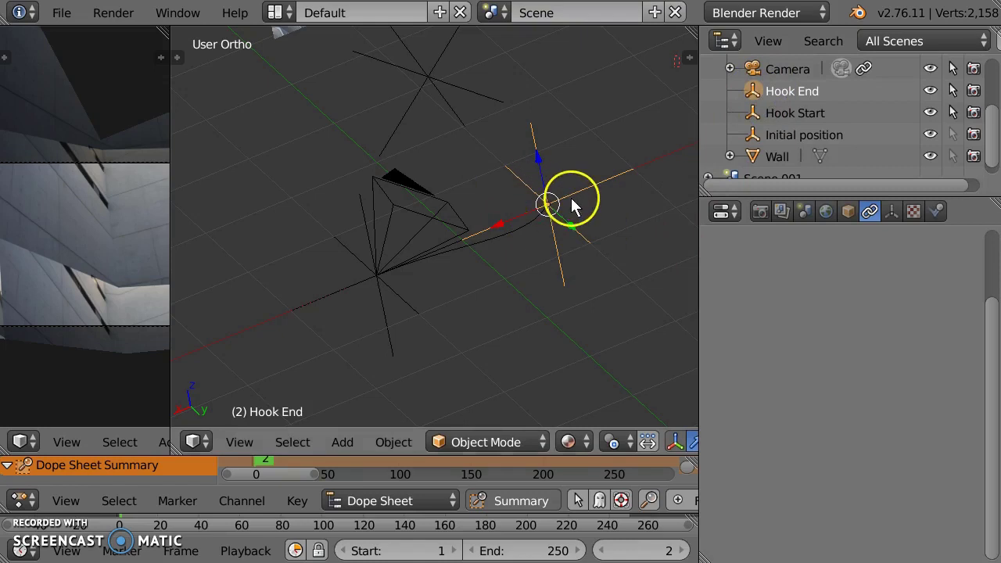
Step: Make the BezierCurve unselectable in the viewport
right_click(516, 231)
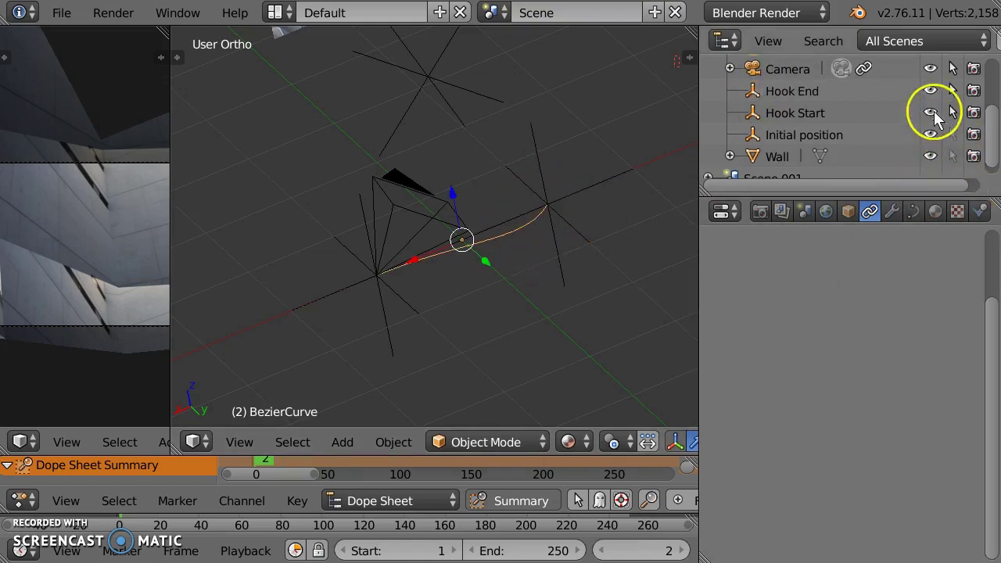
scroll(924, 98, "up", 2)
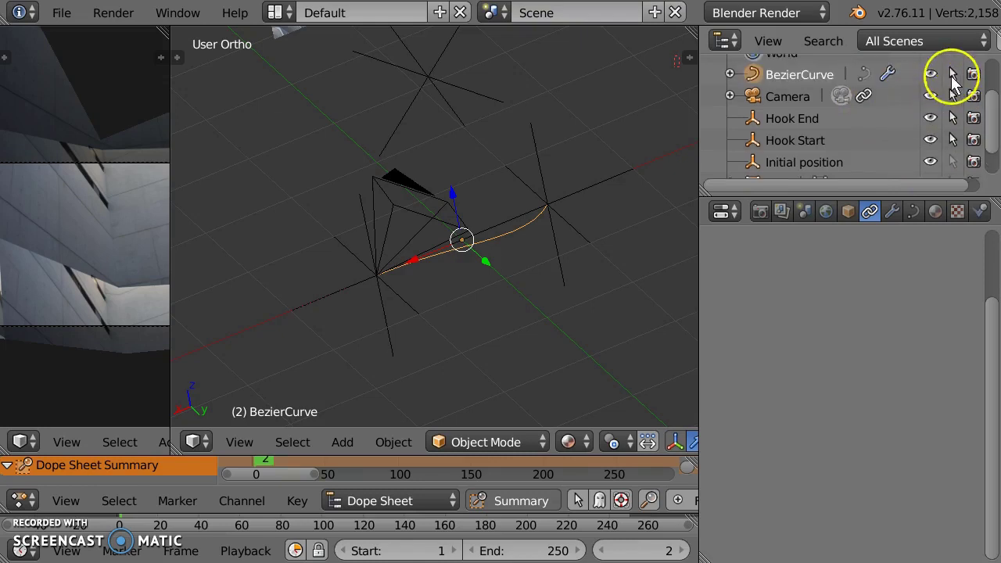
left_click(954, 72)
Step: Move the Hook End and Hook Start empties to new positions
right_click(567, 191)
key("g")
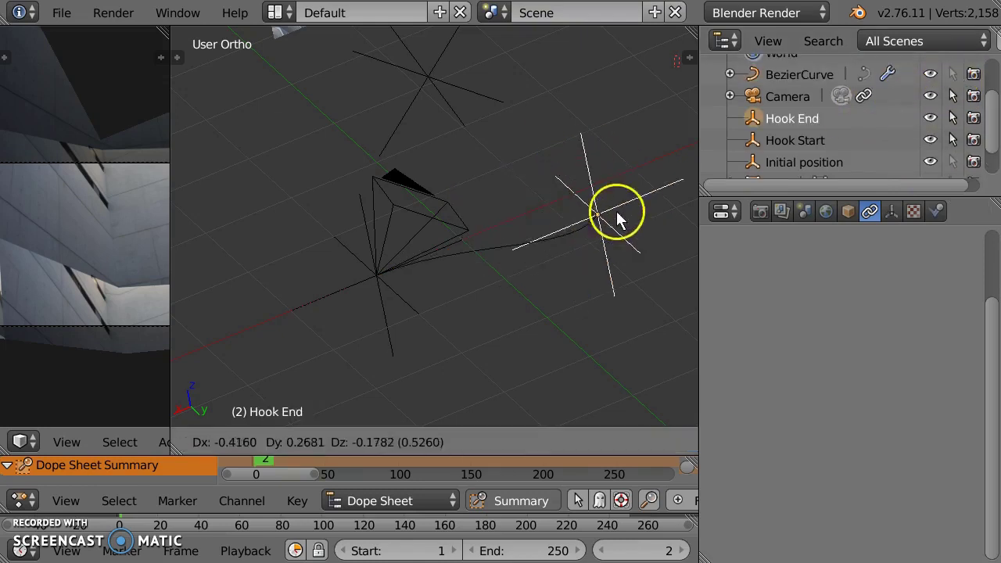
right_click(624, 140)
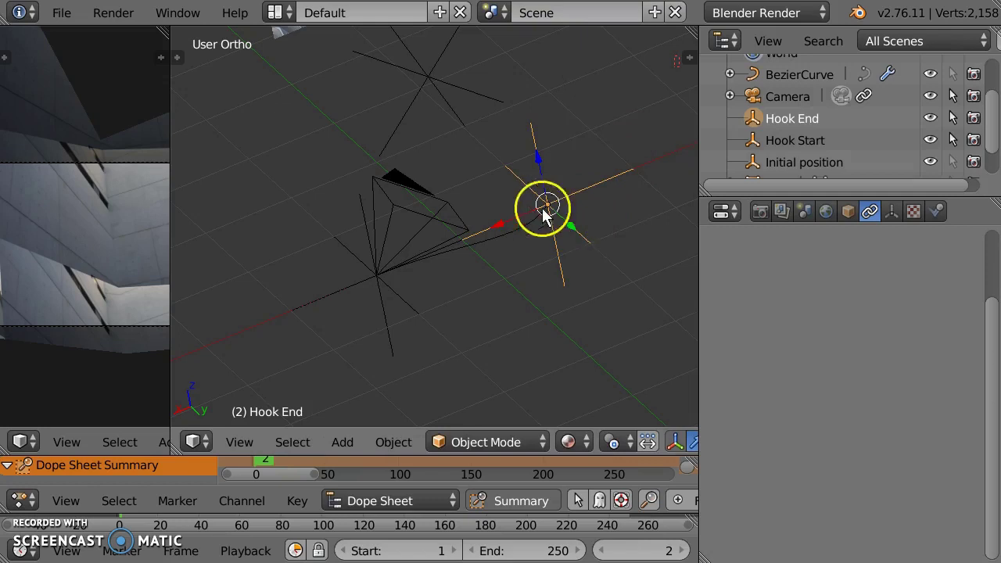
middle_click_drag(542, 208, 608, 230)
key("g")
left_click(565, 169)
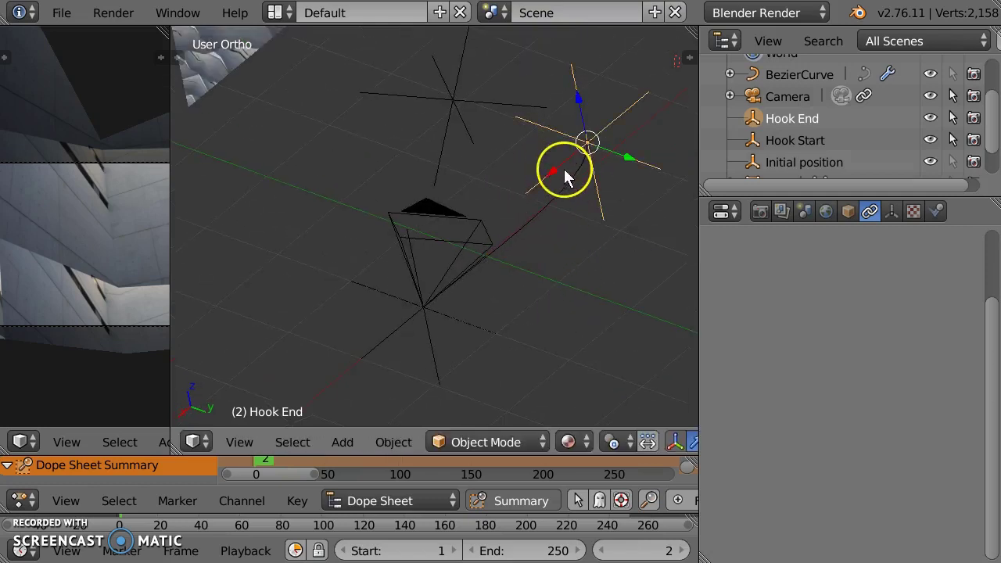
right_click(435, 305)
key("g")
left_click(403, 246)
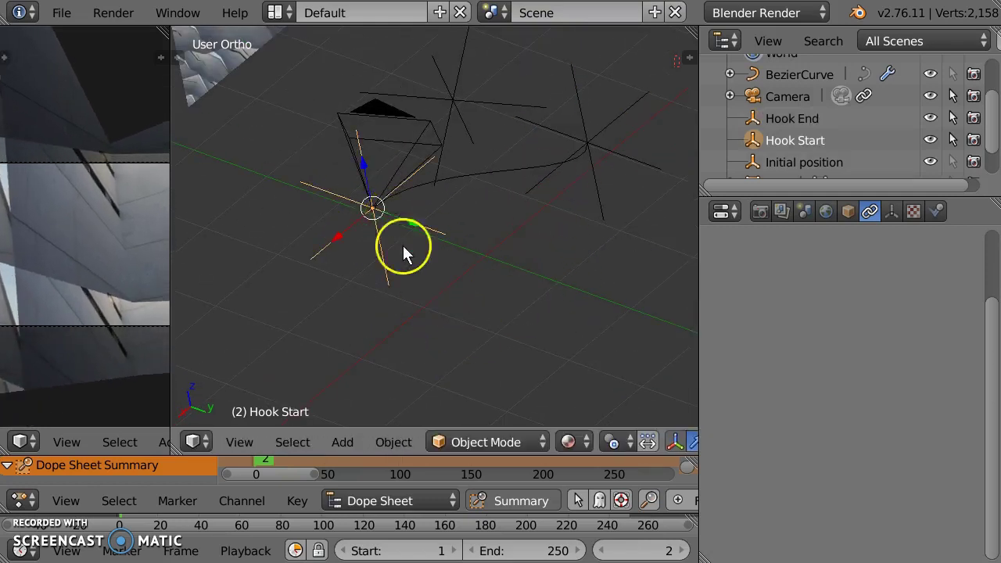
middle_click_drag(554, 273, 537, 317)
scroll(591, 273, "down", 5)
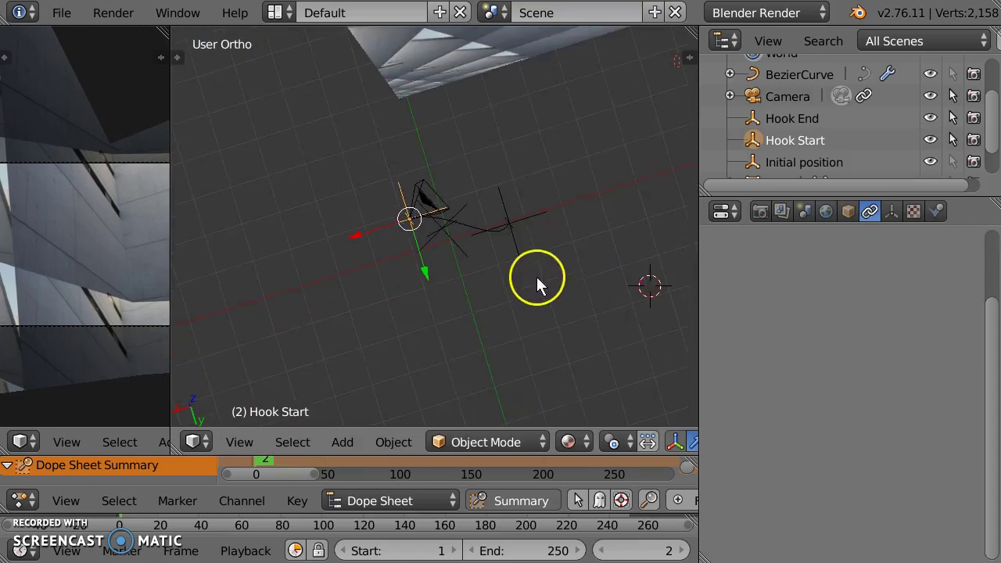
Step: Move Hook End high up the wall and reposition Hook Start, stretching the curve
right_click(514, 239)
key("g")
left_click(650, 189)
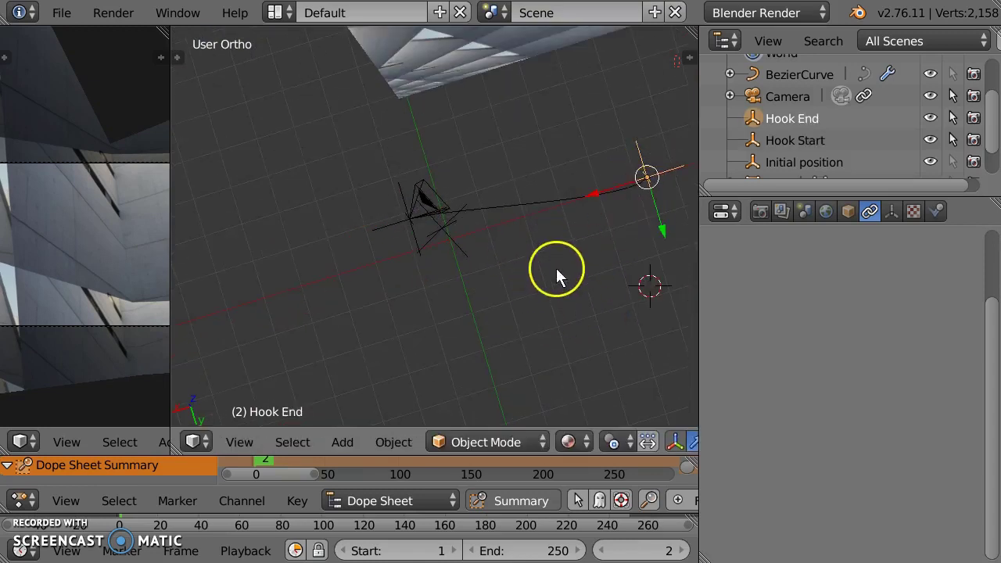
middle_click_drag(562, 233, 440, 322)
key("g")
left_click(620, 122)
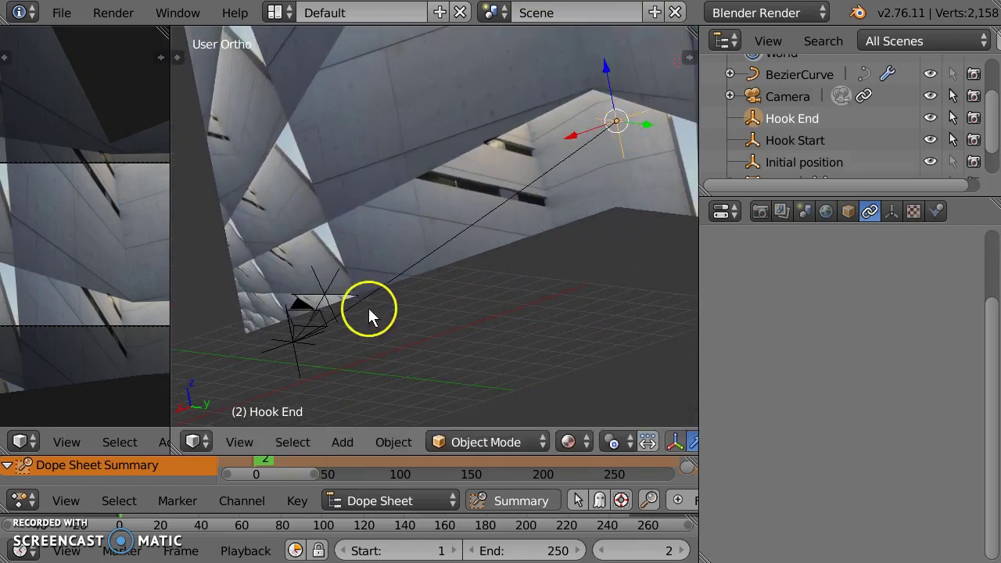
left_click(301, 341)
key("g")
left_click(436, 235)
middle_click_drag(435, 235, 493, 238)
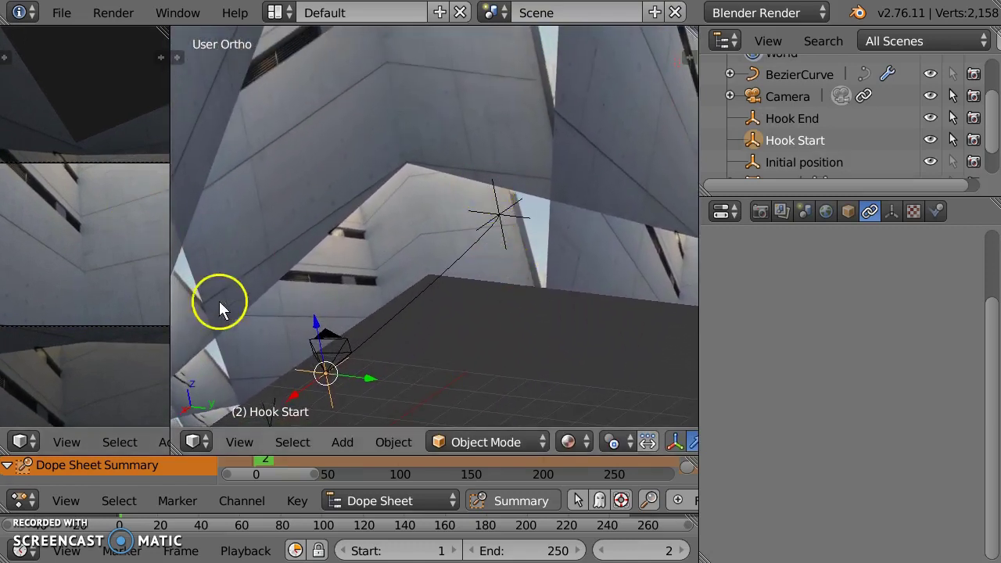
Step: Widen the camera view area and drag the camera's Follow Path offset to -25.8
left_click_drag(169, 291, 438, 290)
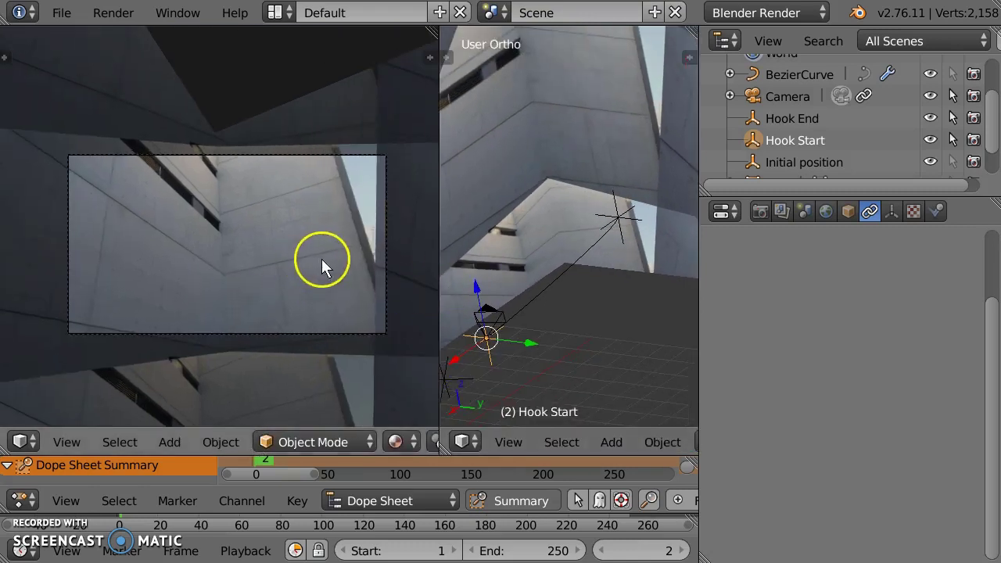
right_click(497, 310)
left_click_drag(900, 449, 492, 417)
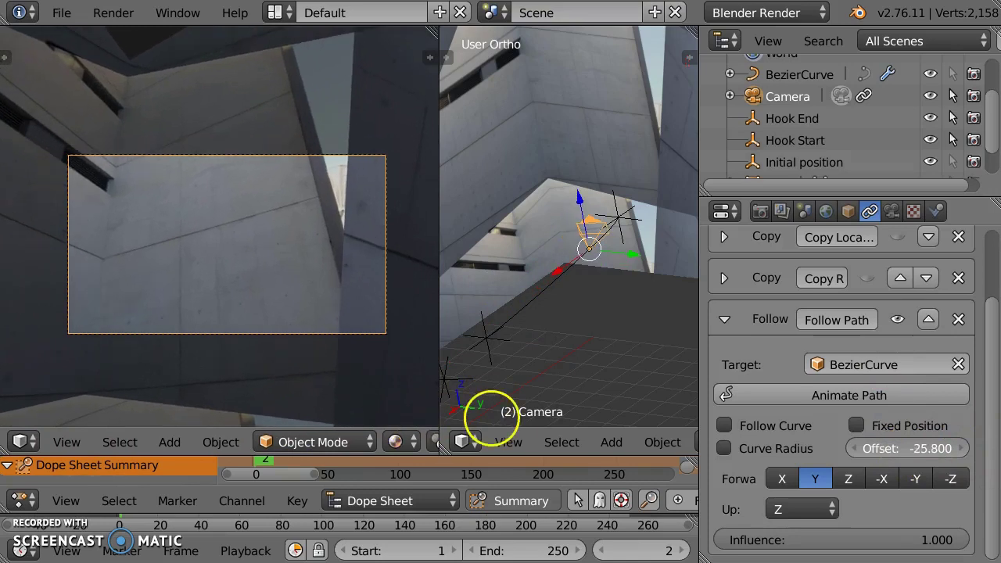
Step: Raise Hook End slightly higher and collapse the camera's Follow Path panel
right_click(615, 210)
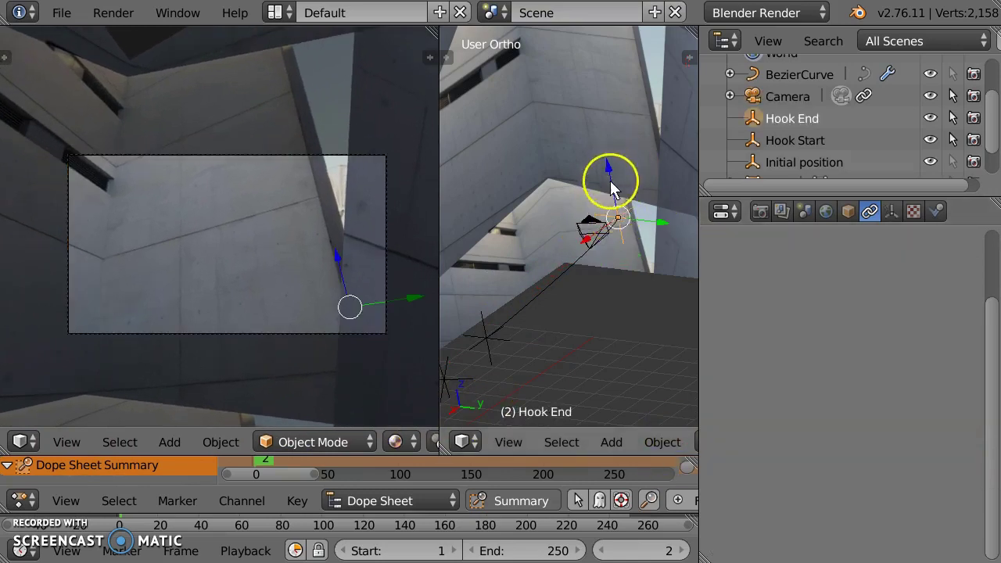
key("g")
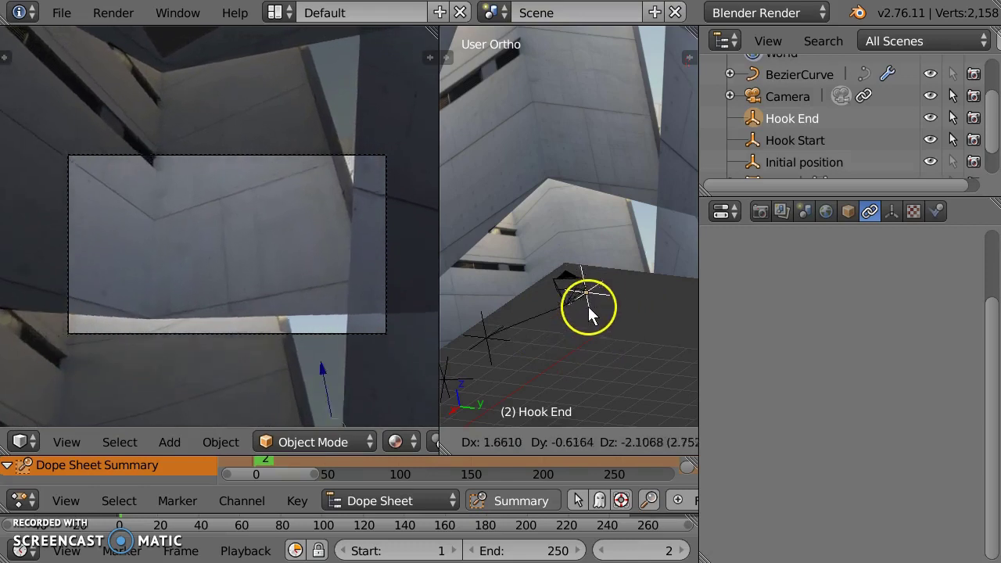
left_click(613, 193)
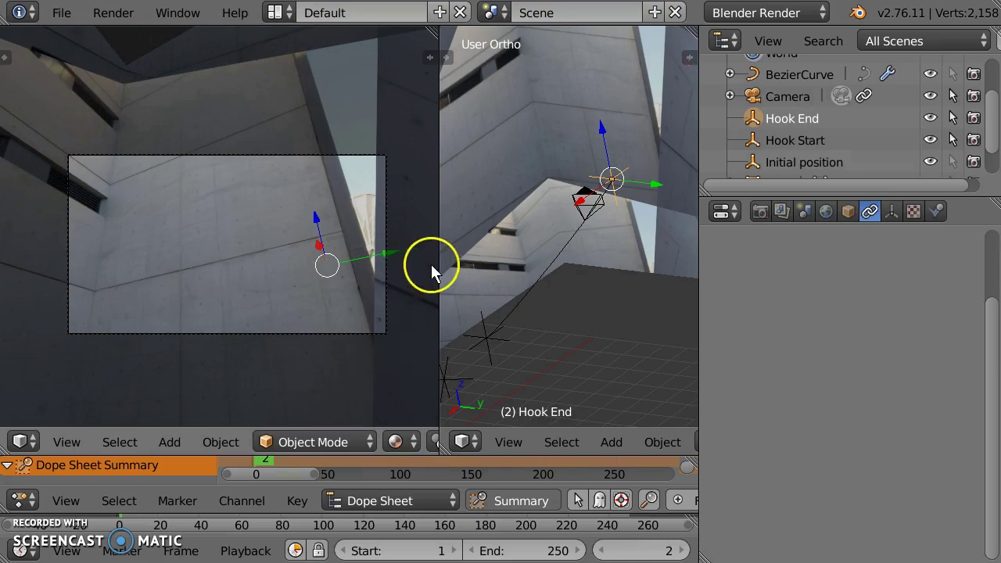
right_click(585, 198)
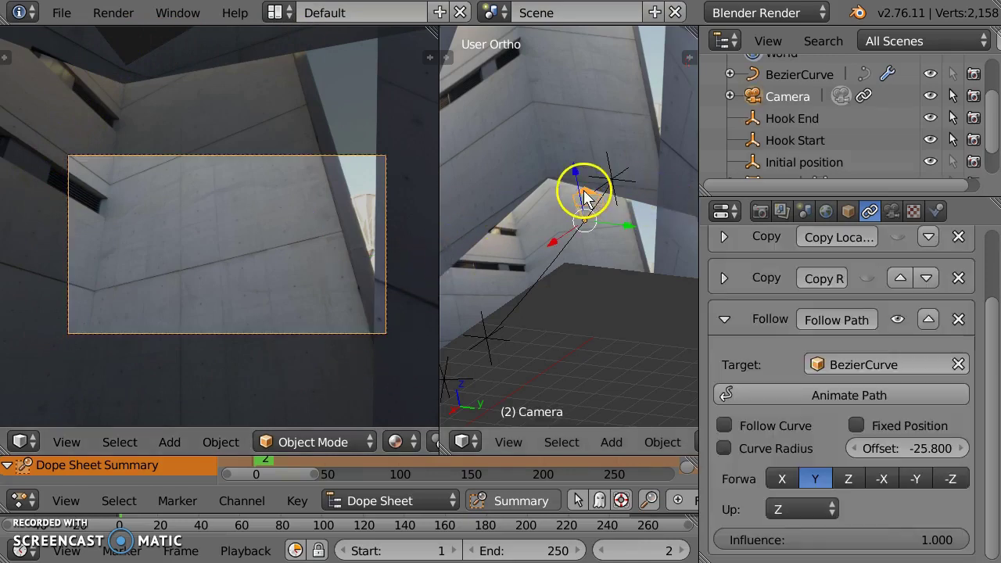
left_click(726, 319)
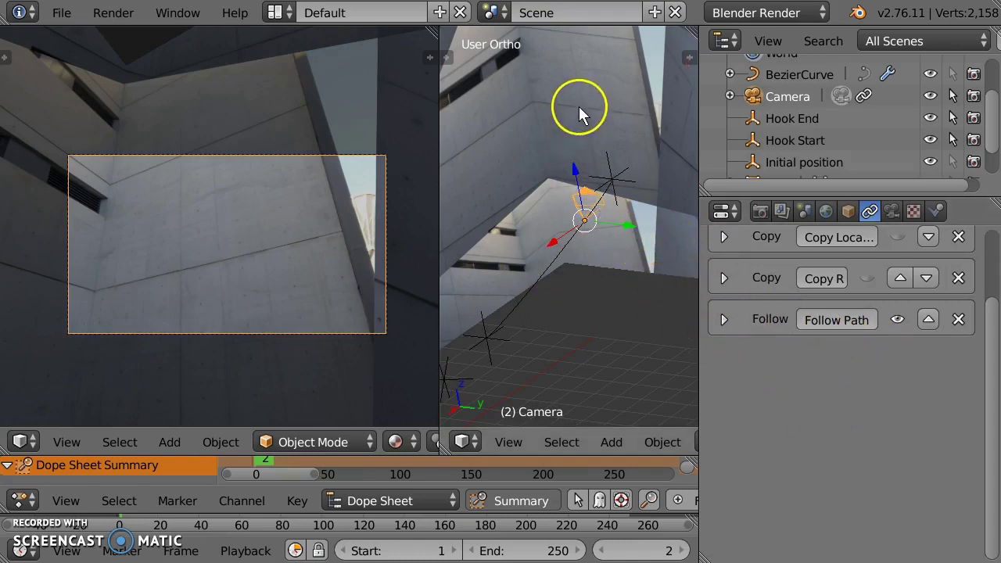
middle_click_drag(579, 106, 595, 196, "shift")
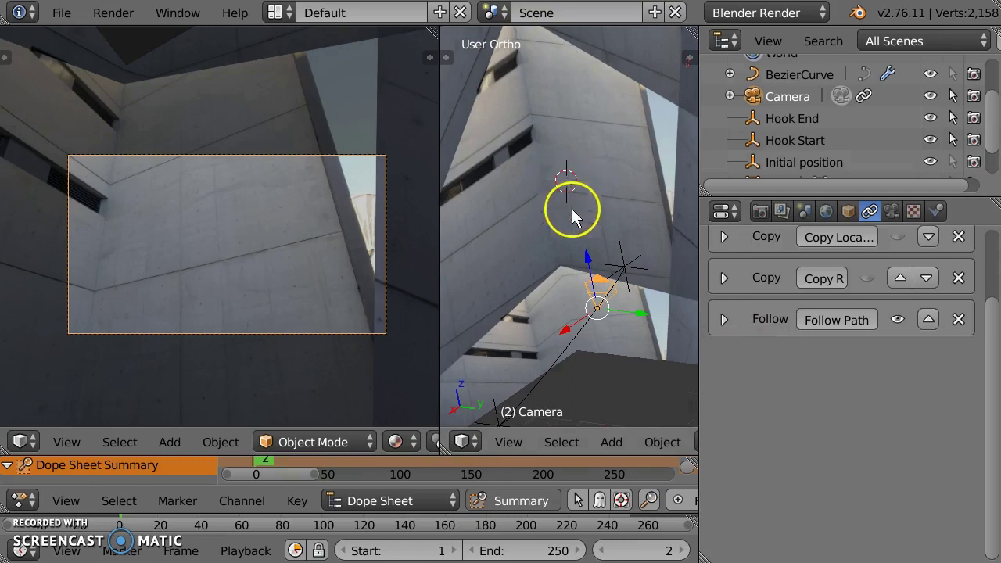
key("shift+a")
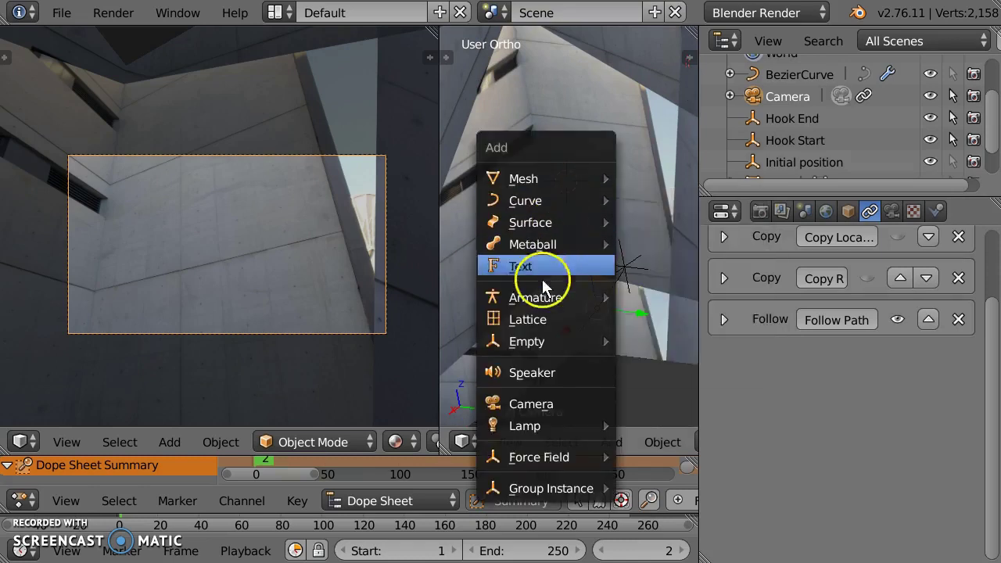
Step: Add a Plain Axes empty and rename it 'Target' in the Outliner, correcting a misspelling
mouse_move(542, 344)
left_click(677, 367)
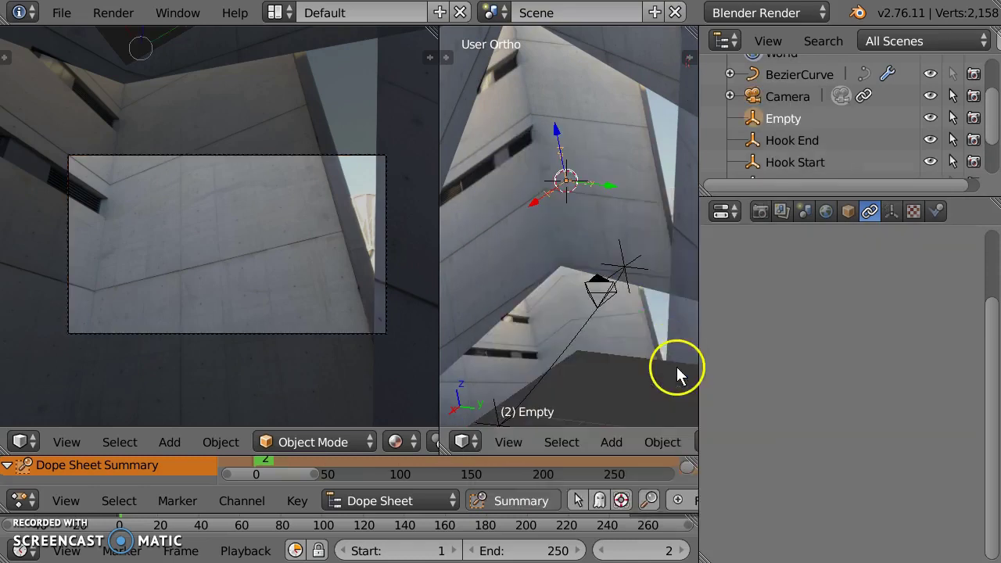
double_click(790, 120)
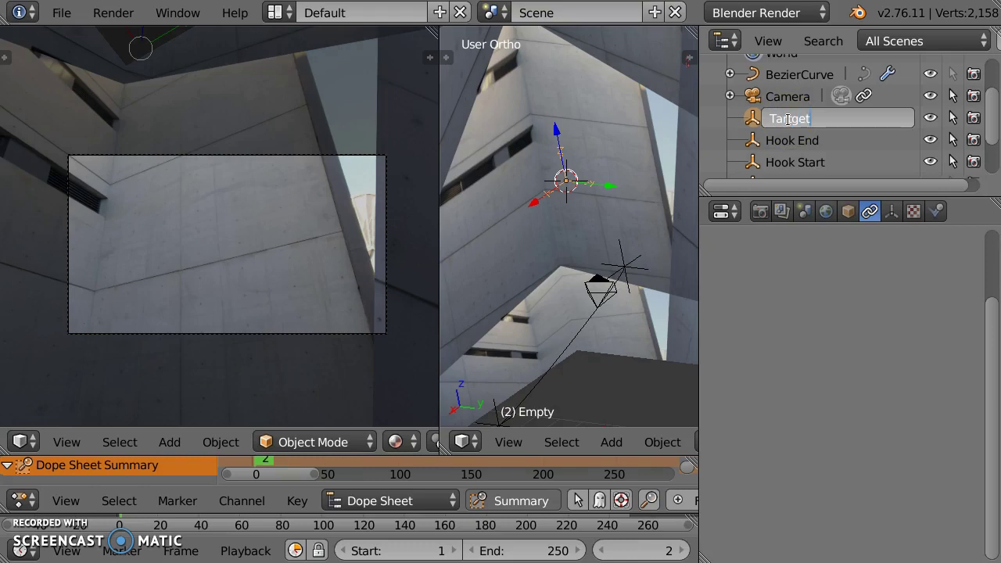
key("Return")
scroll(814, 141, "down", 2)
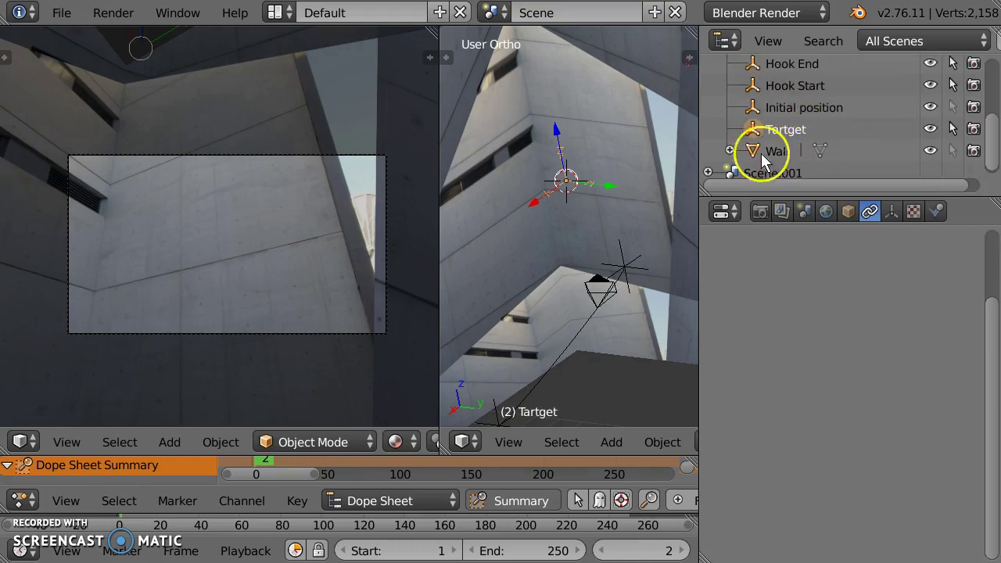
double_click(787, 131)
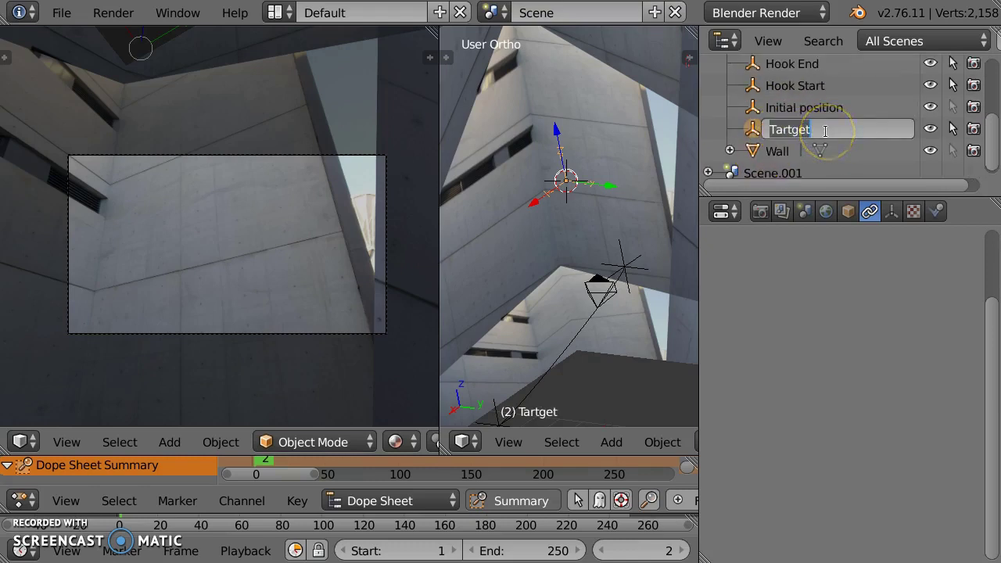
left_click(824, 130)
key("Return")
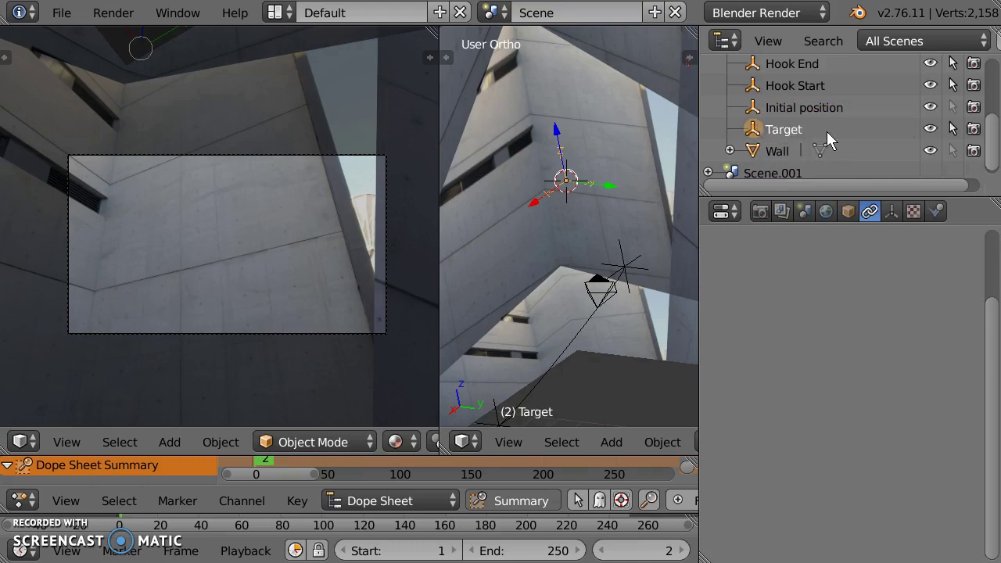
Step: Give the camera a Damped Track constraint targeting the Target empty with To axis -Z
right_click(610, 274)
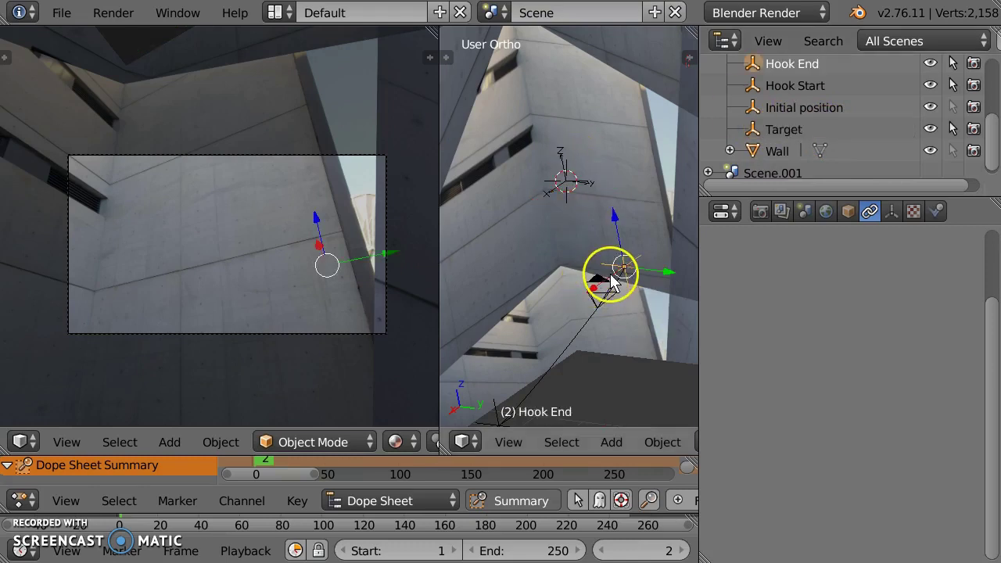
right_click(610, 274)
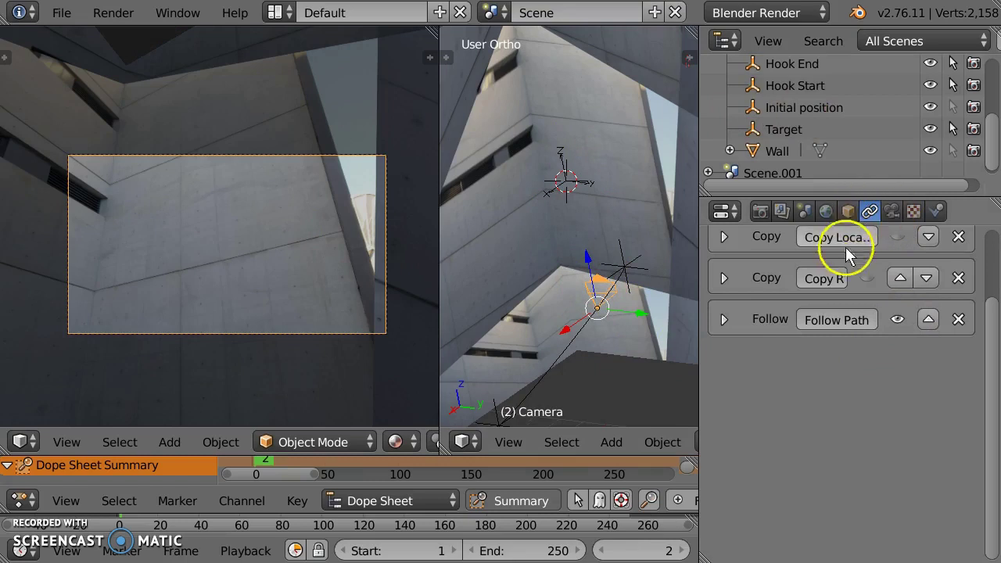
scroll(845, 247, "up", 3)
left_click(861, 284)
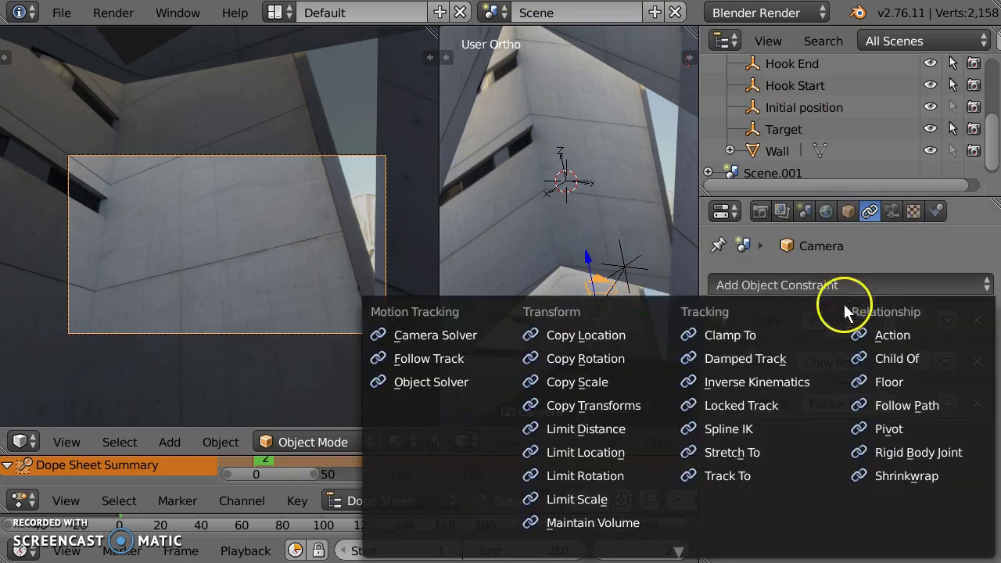
left_click(773, 360)
scroll(880, 422, "down", 1)
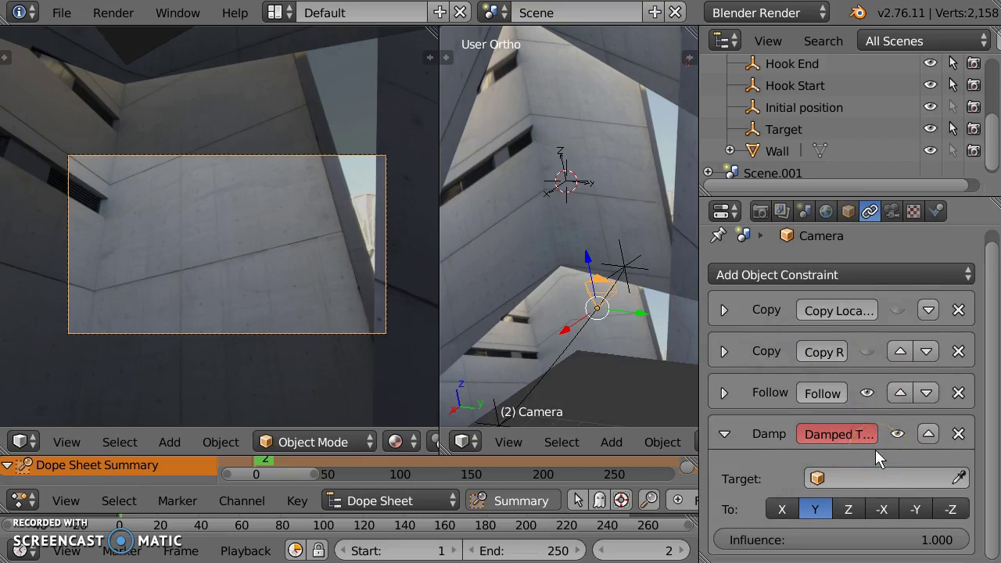
left_click(823, 479)
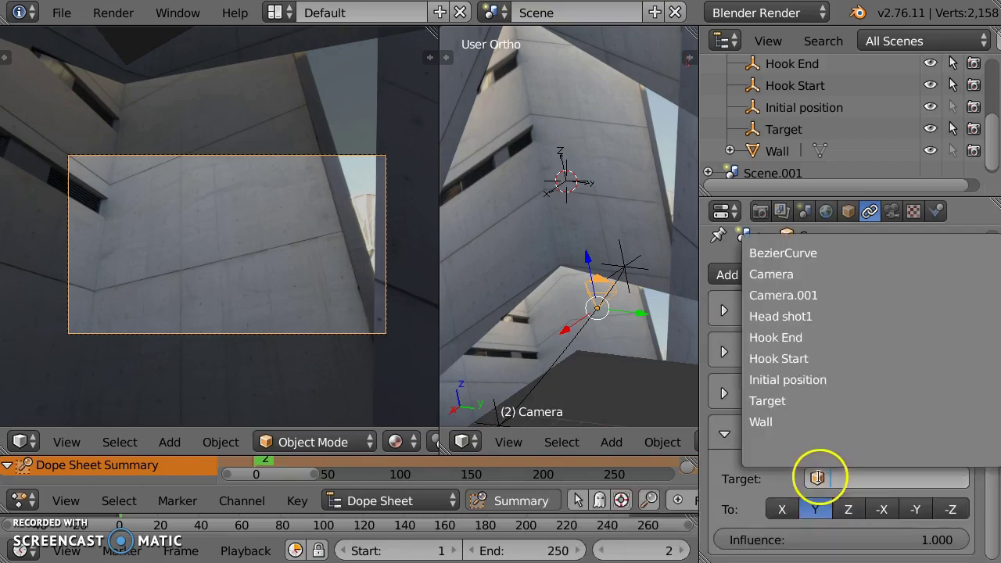
left_click(793, 400)
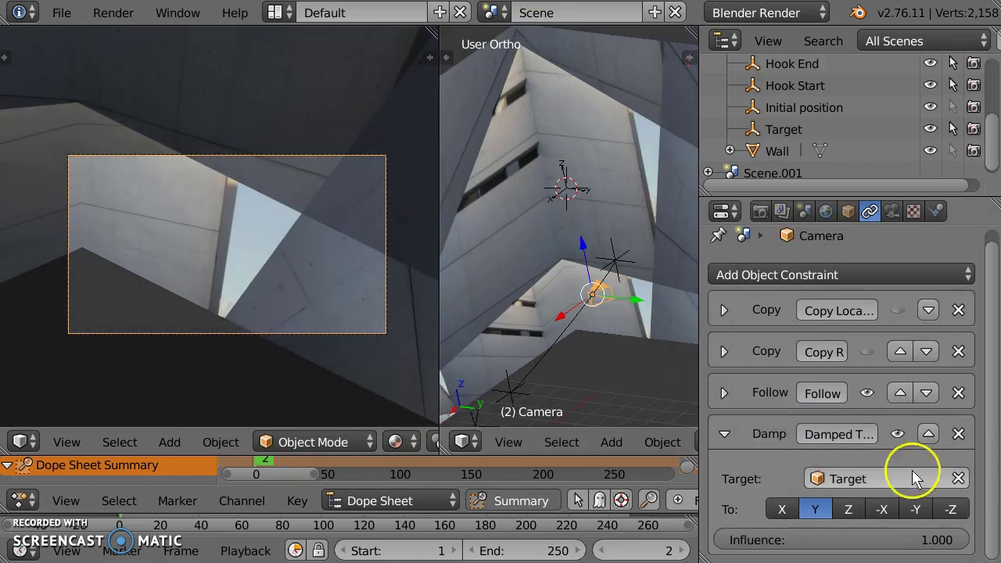
left_click(951, 510)
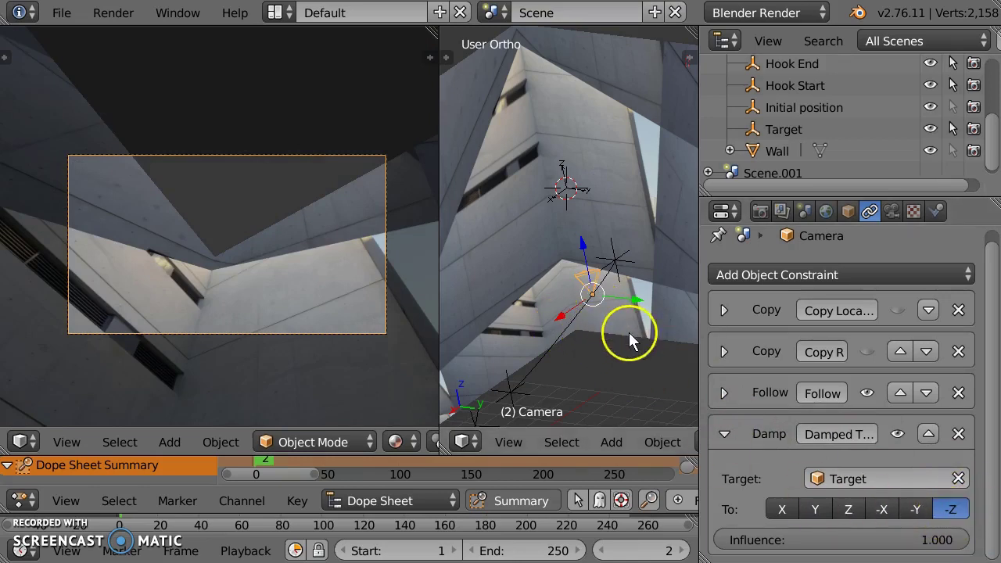
middle_click_drag(611, 317, 502, 244)
middle_click_drag(600, 230, 571, 194)
Step: Move the Target empty along the X axis, then up or down along Z
right_click(571, 194)
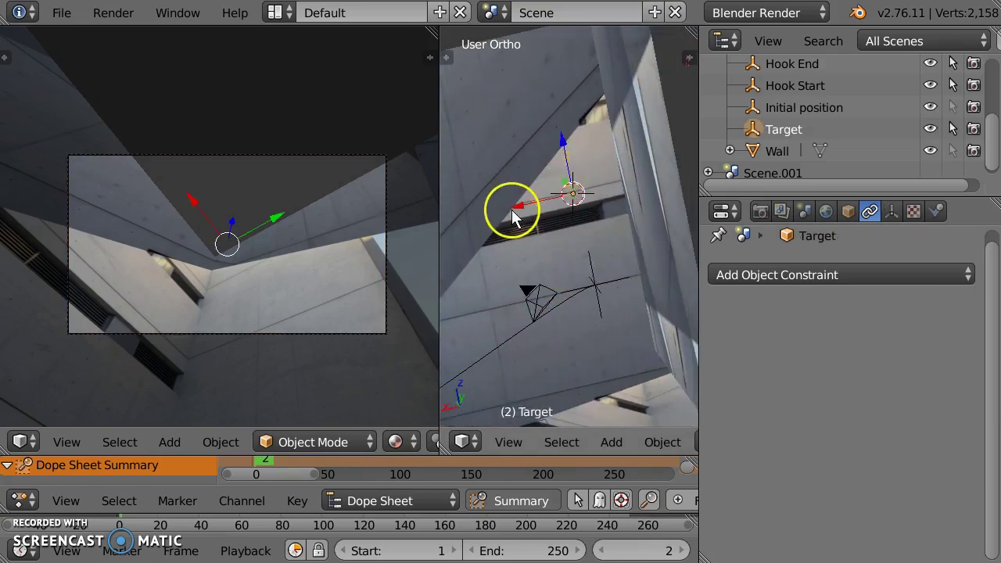
key("g")
key("x")
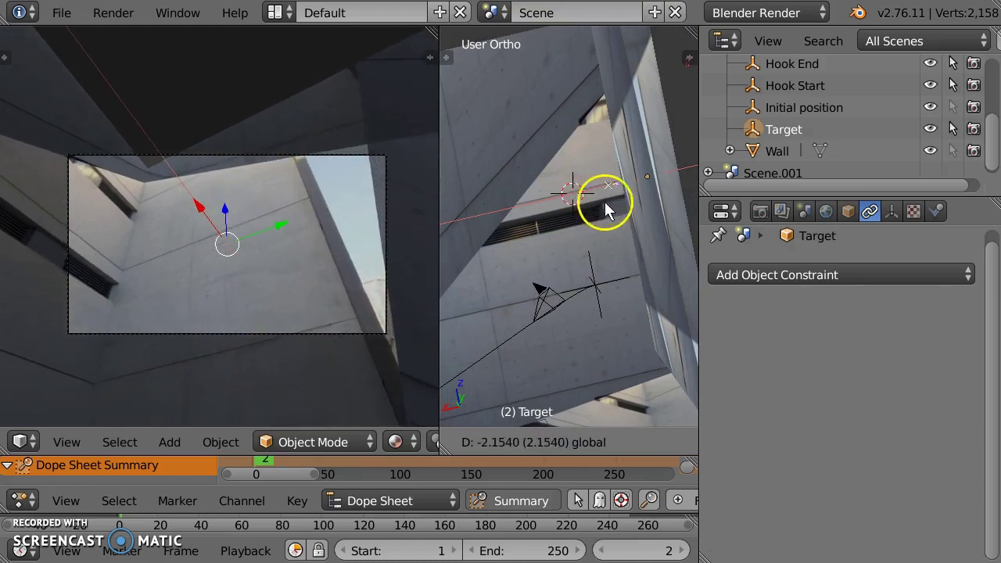
left_click(596, 201)
middle_click_drag(613, 194, 629, 181)
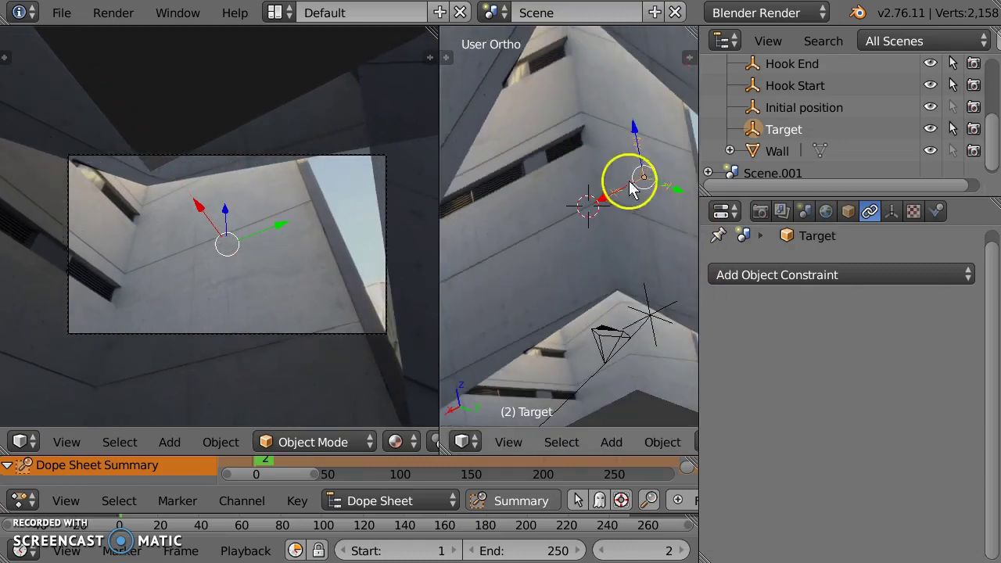
key("g")
key("z")
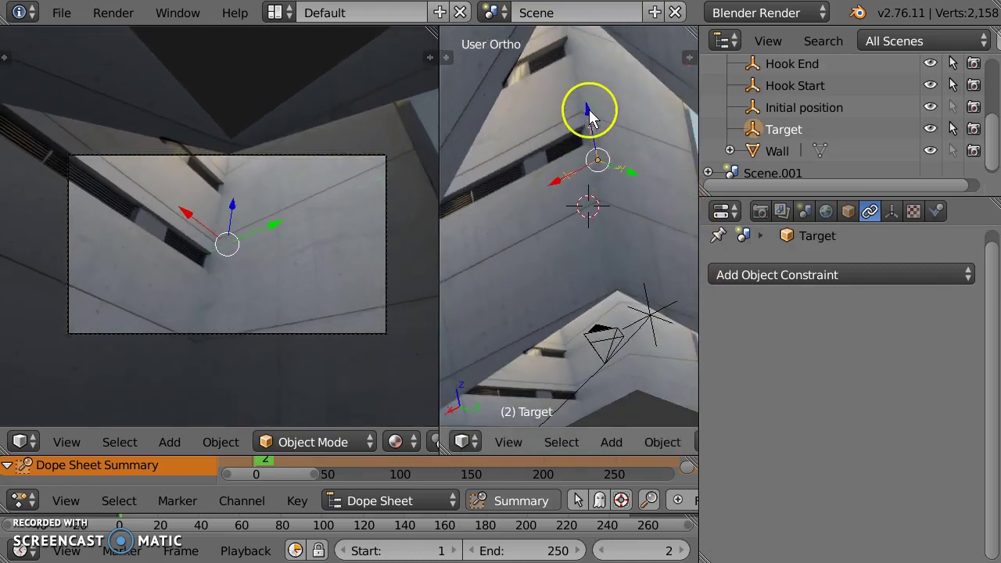
left_click(597, 155)
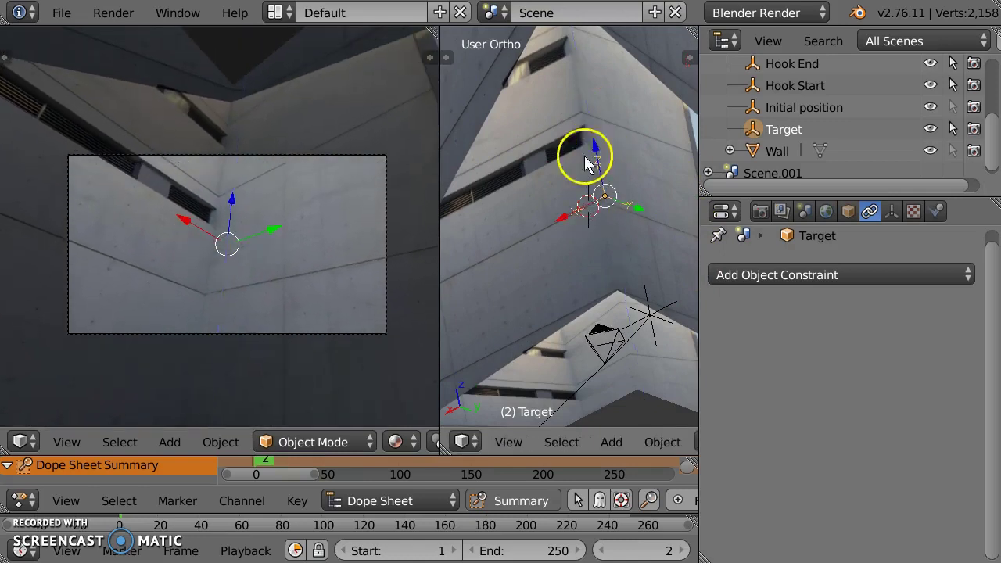
Step: Move the Hook End empty lower, near the camera, to reshape the path
right_click(611, 332)
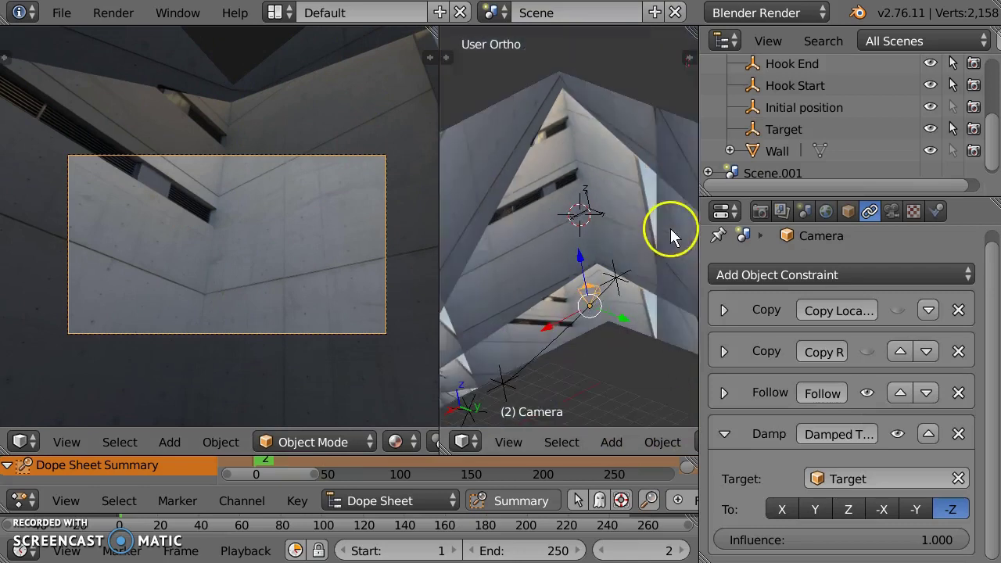
right_click(610, 275)
key("g")
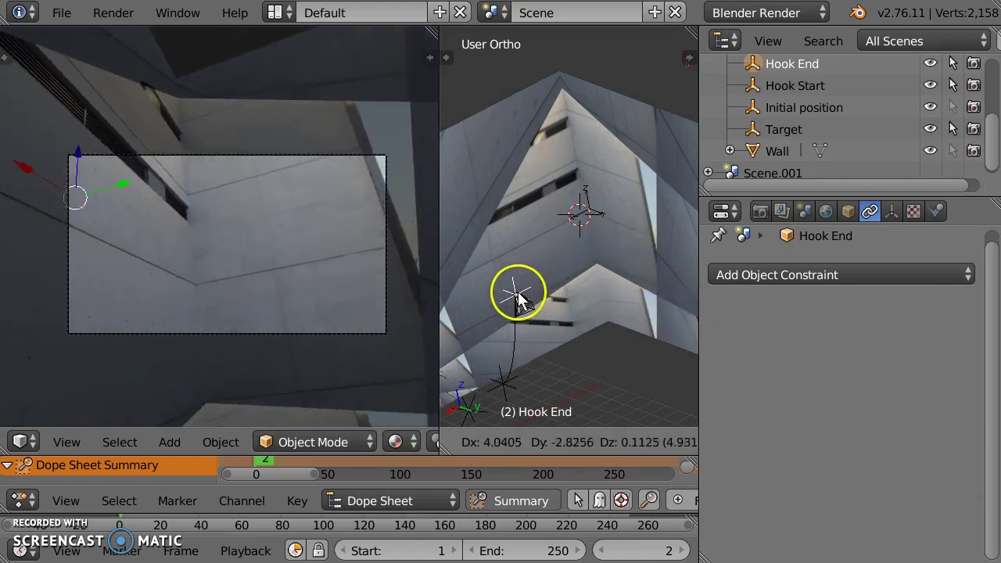
left_click(573, 290)
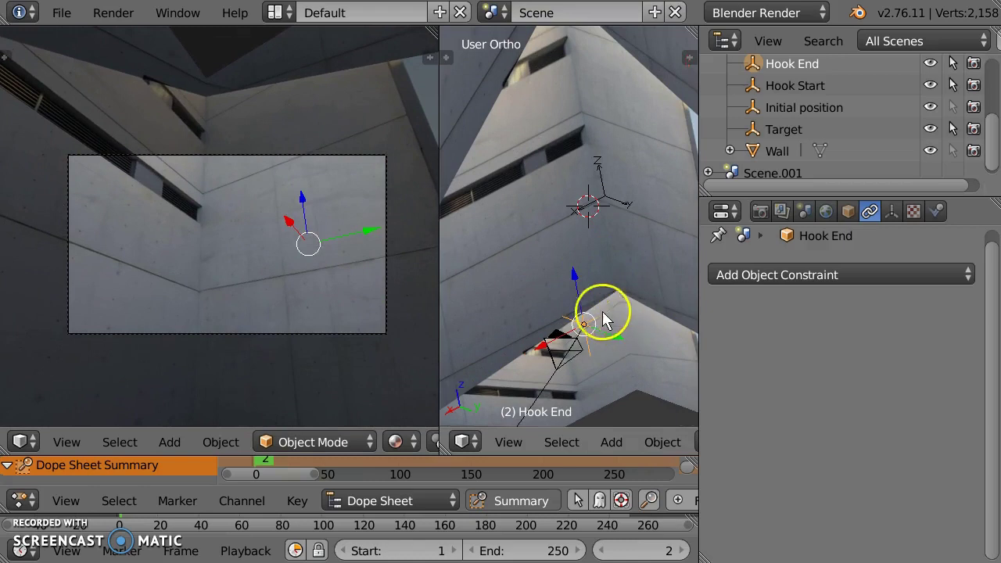
middle_click_drag(596, 306, 578, 291)
key("g")
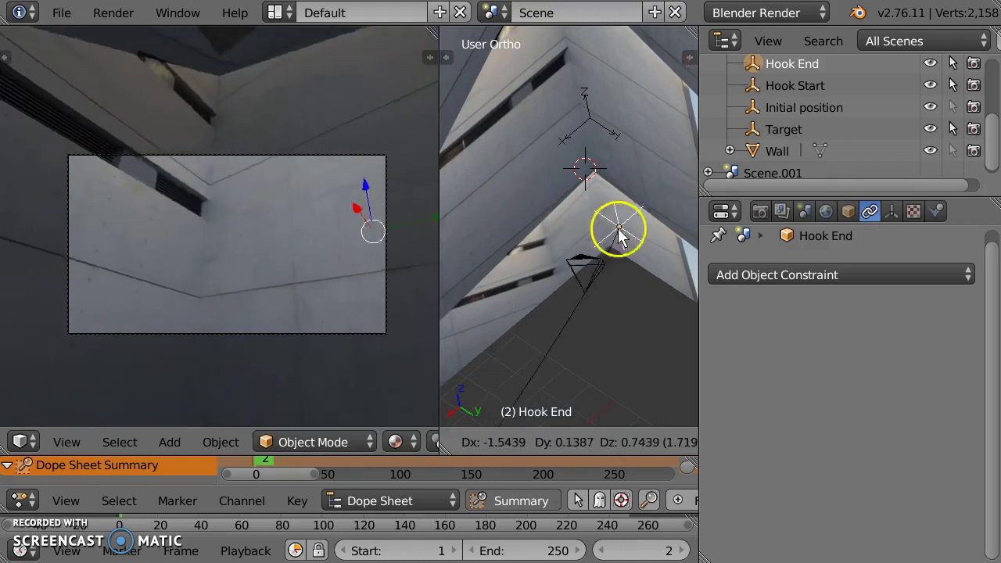
left_click(626, 263)
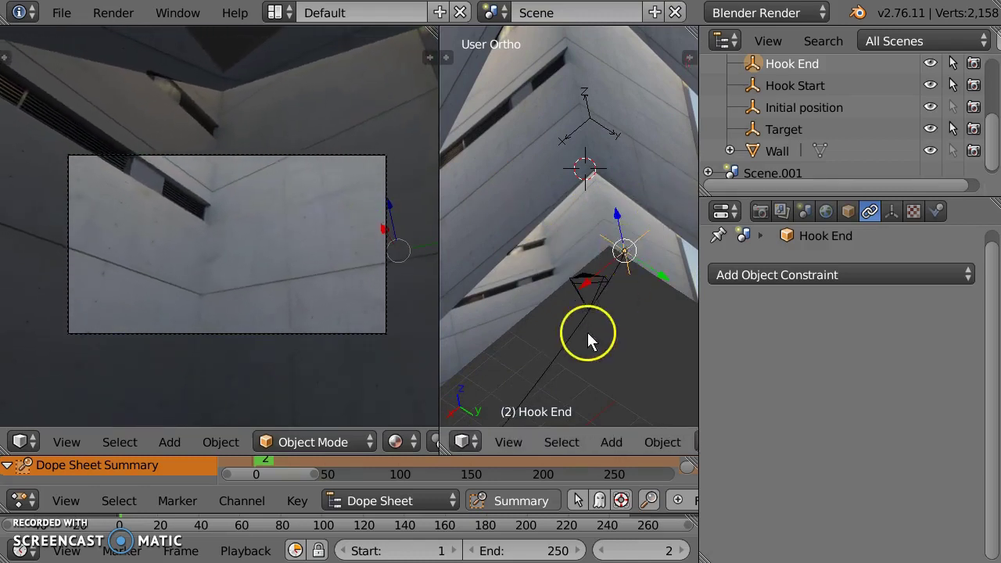
middle_click_drag(590, 339, 567, 397)
middle_click_drag(618, 285, 677, 338)
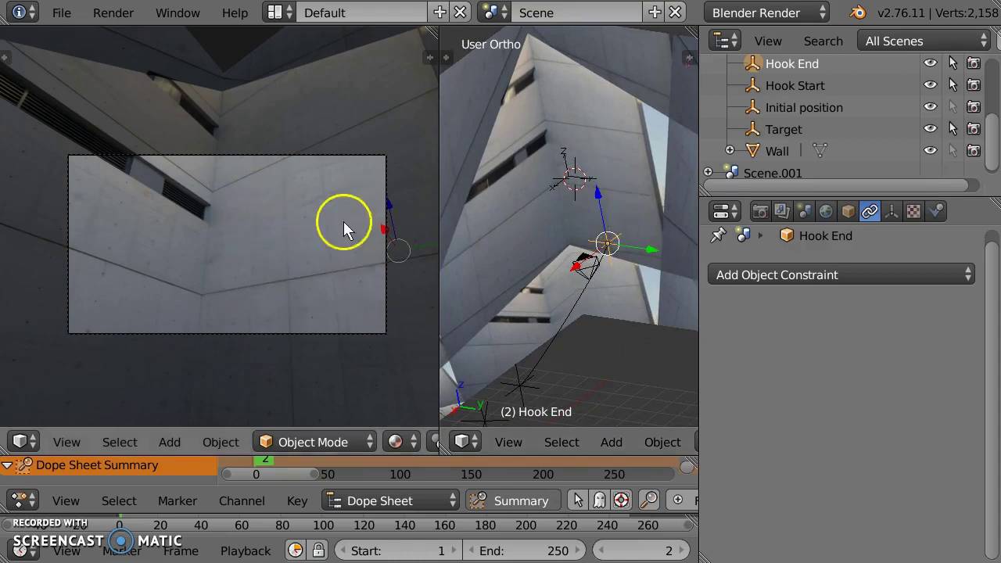
Step: Set the camera's Follow Path constraint Offset to -55.900
right_click(586, 256)
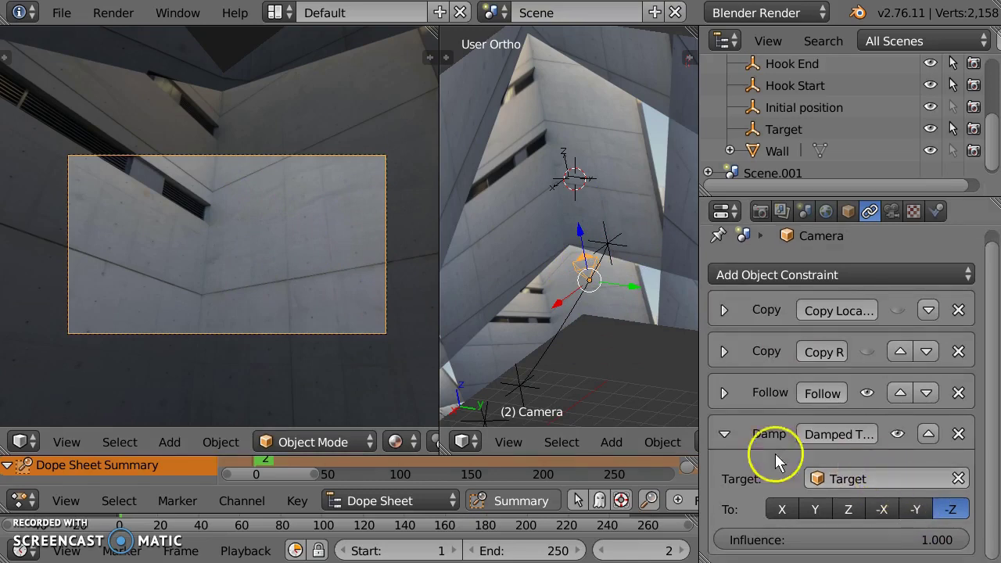
left_click(721, 431)
left_click(721, 395)
scroll(965, 474, "down", 2)
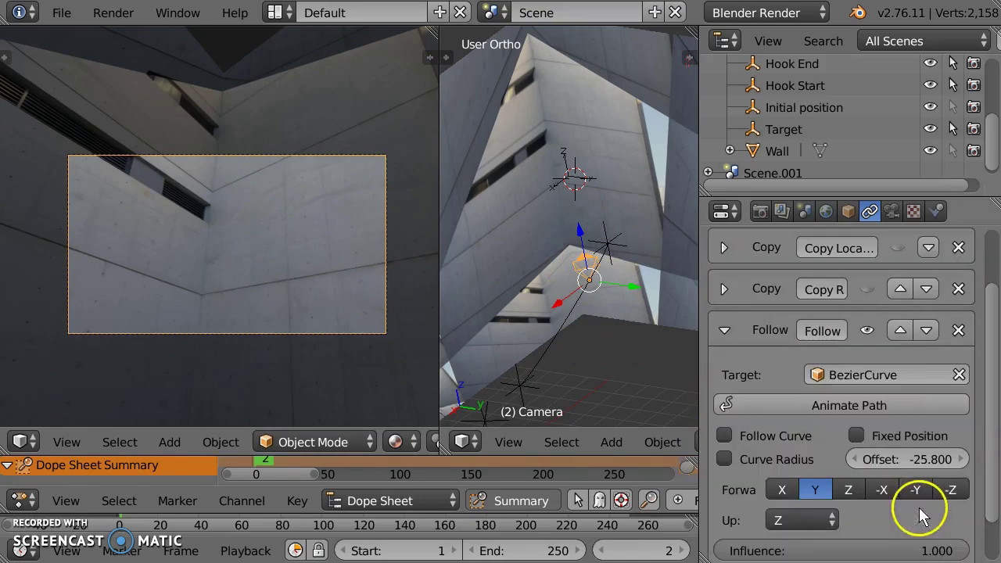
left_click_drag(908, 460, 671, 459)
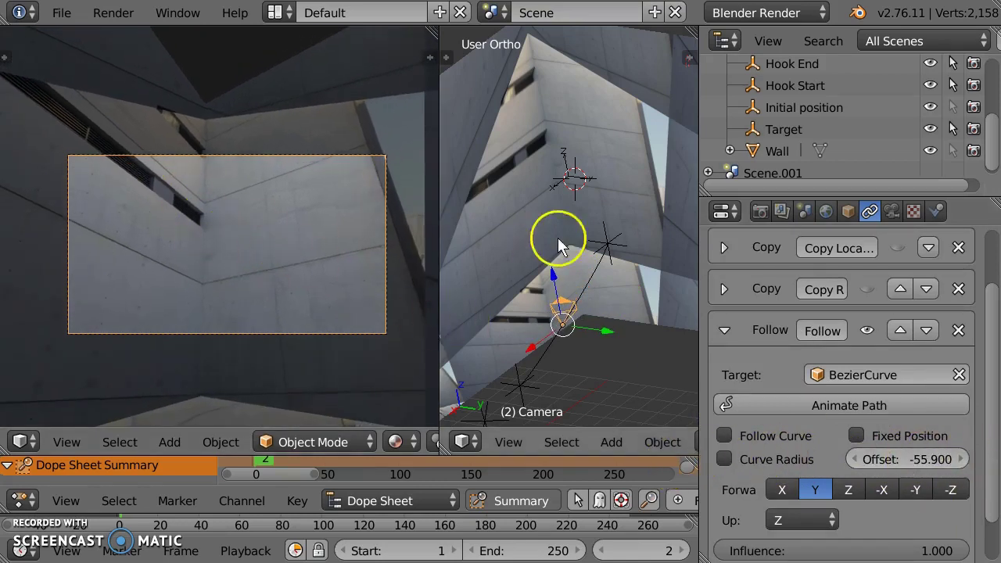
Step: Add a Spot lamp at the 3D cursor
key("shift+a")
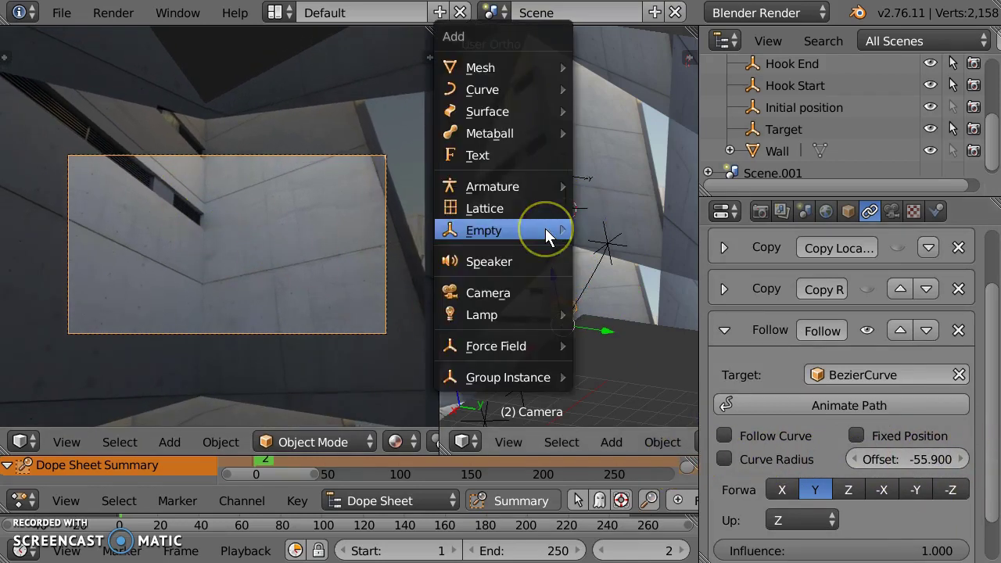
mouse_move(495, 316)
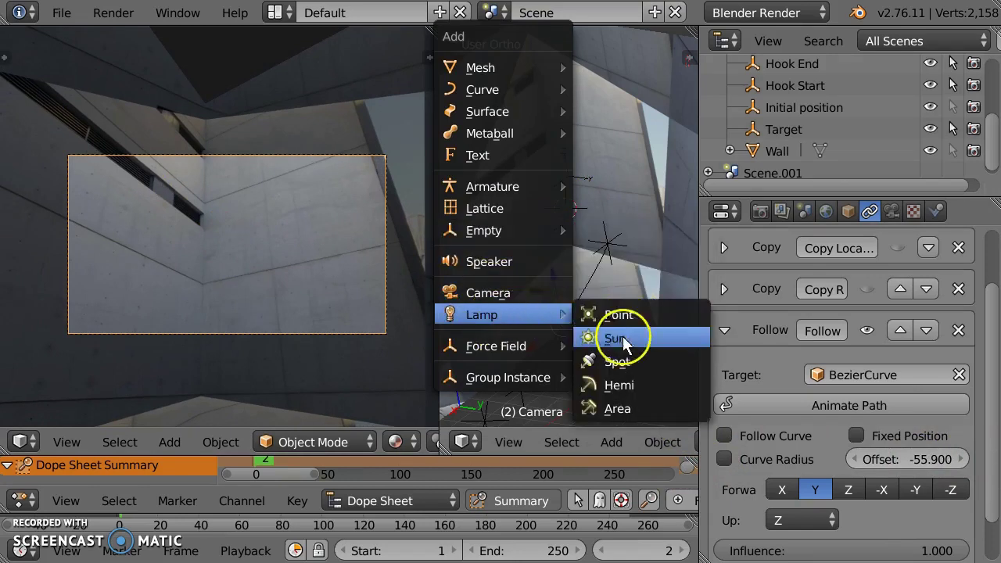
left_click(611, 358)
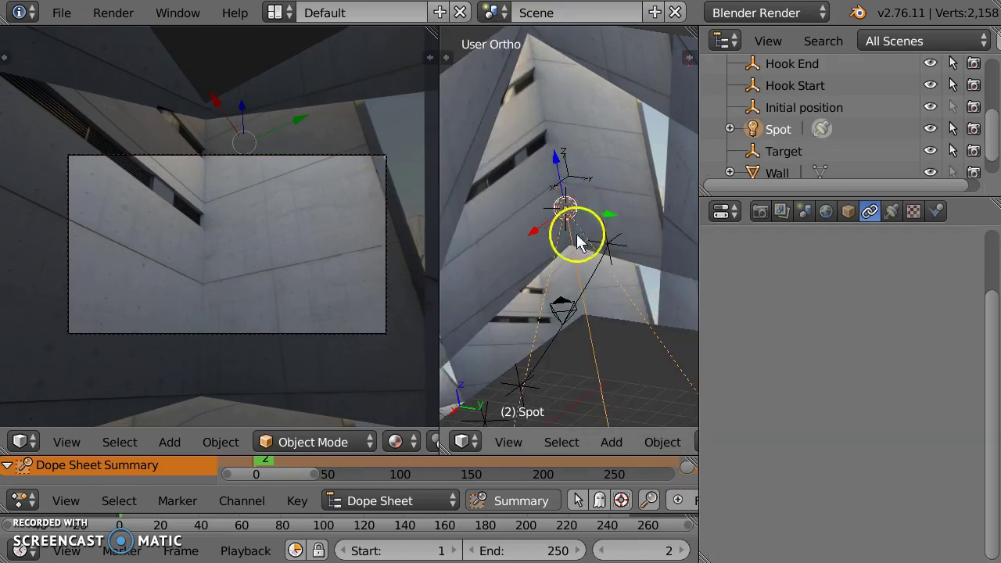
Step: Rotate the spot lamp 90° about X, then about Z to aim its beam at the wall
key("r")
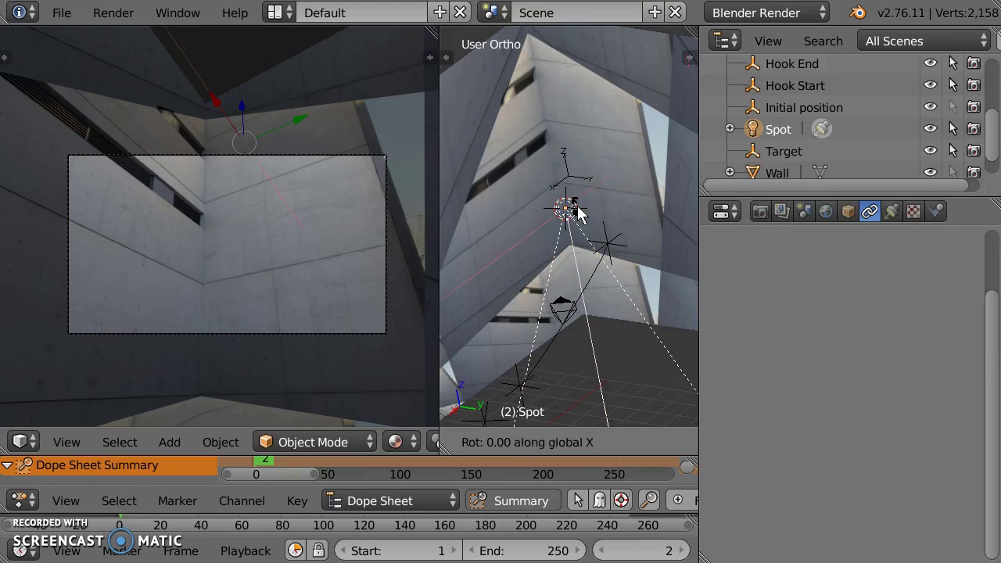
type("90")
key("Return")
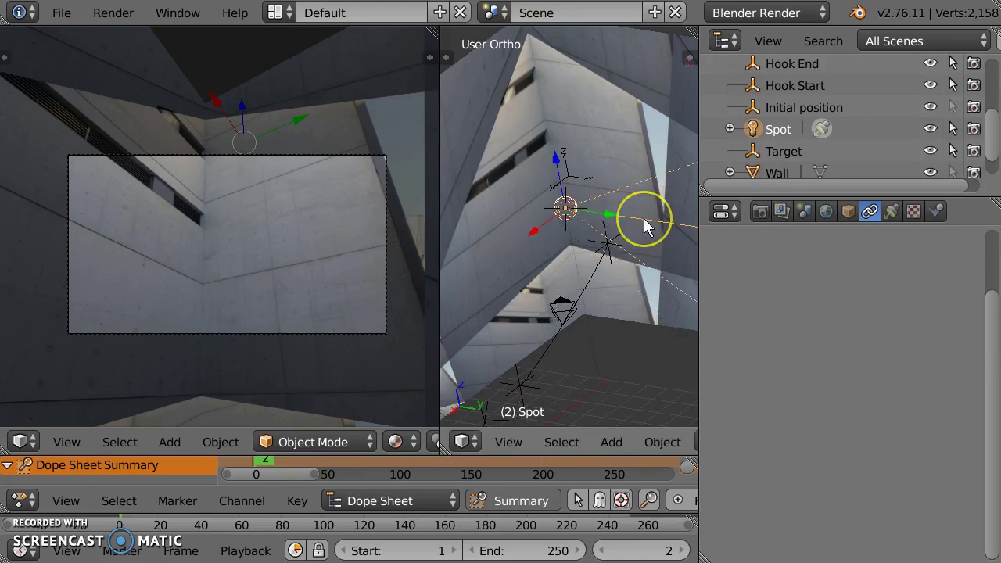
key("r")
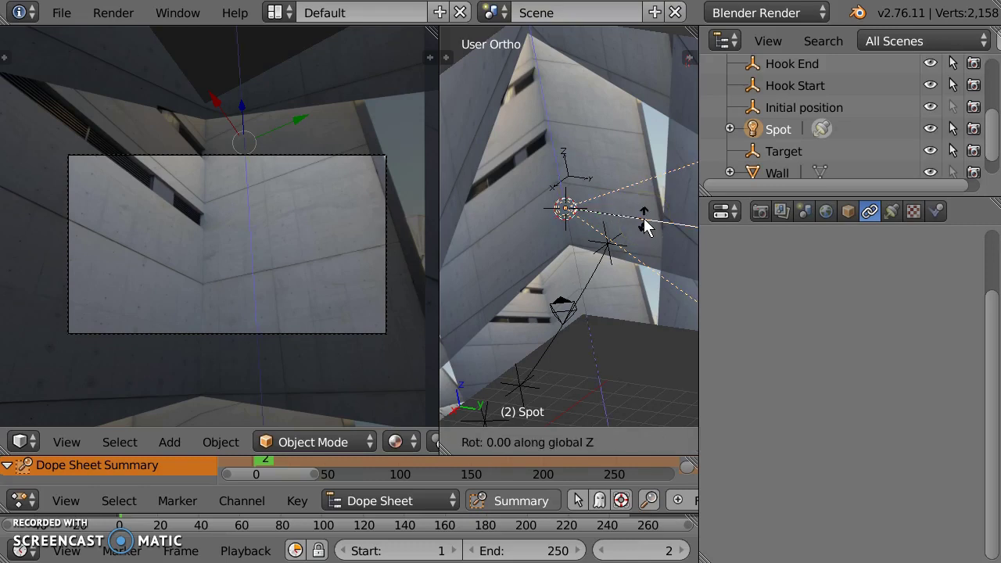
middle_click_drag(644, 223, 565, 59)
left_click(563, 66)
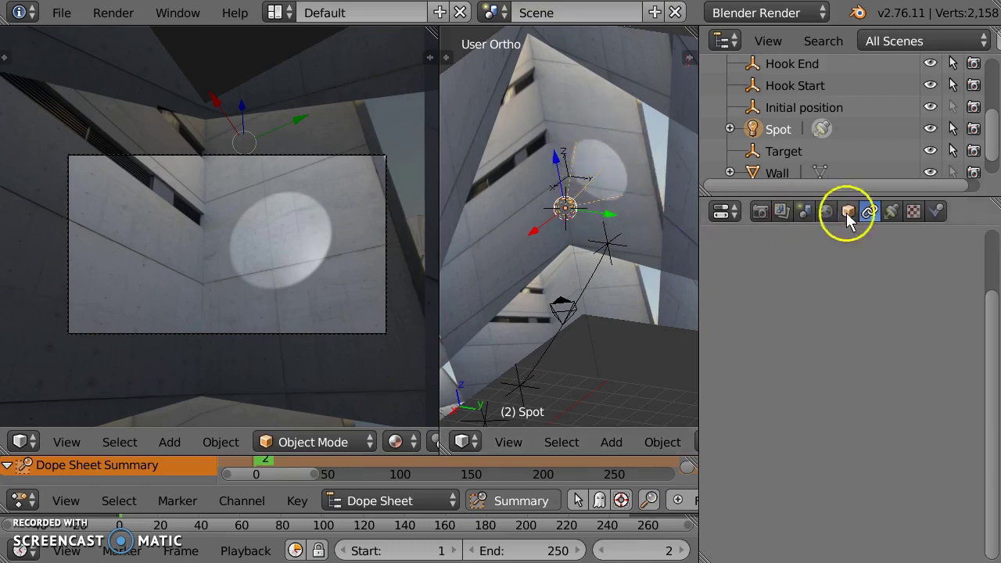
Step: Create a new Image or Movie texture, Texture.003, and scroll to its Image panel
left_click(916, 213)
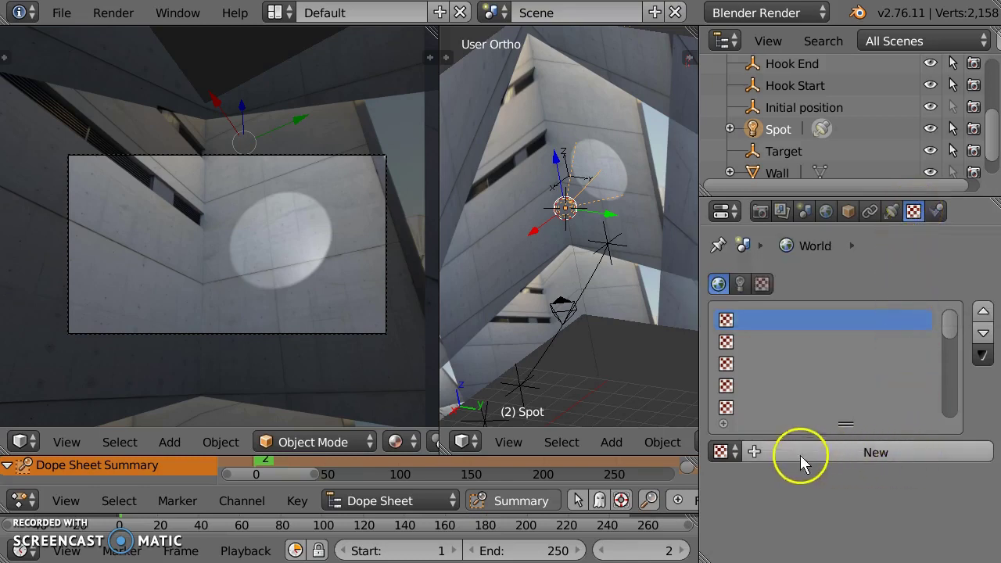
left_click(840, 450)
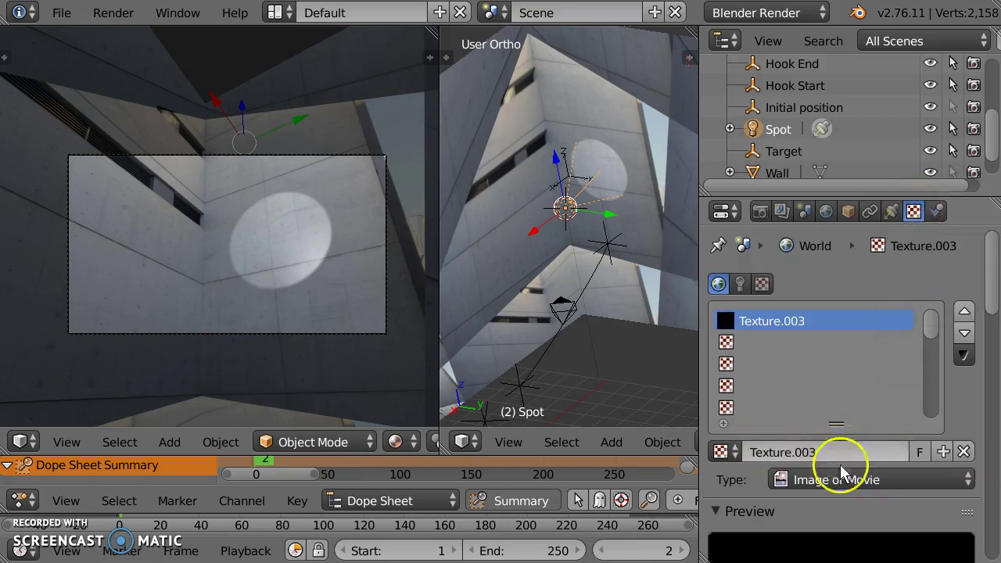
scroll(845, 492, "down", 4)
scroll(840, 388, "down", 12)
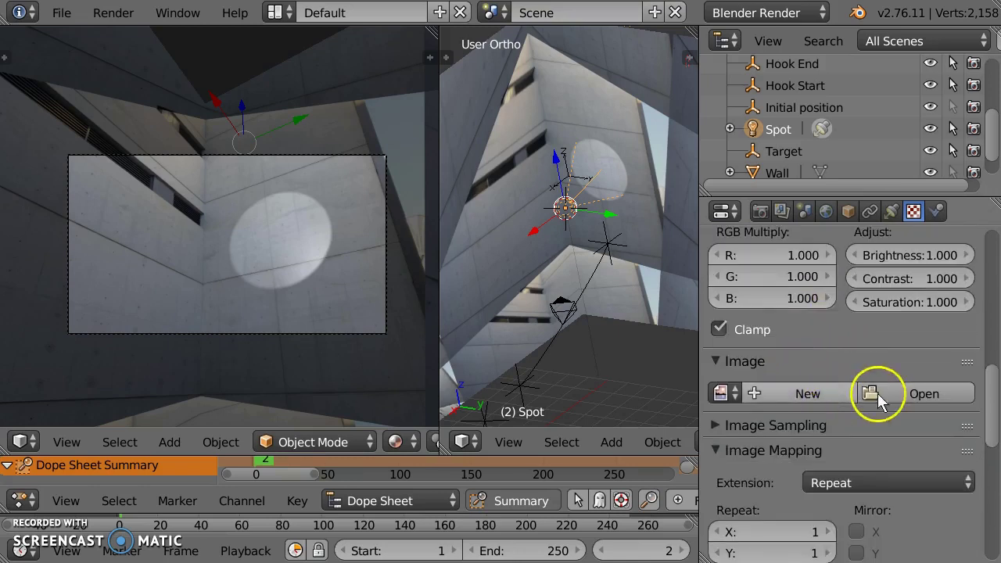
Step: Load Head shot2.png as the image for Texture.003, browsing in thumbnail view
left_click(912, 394)
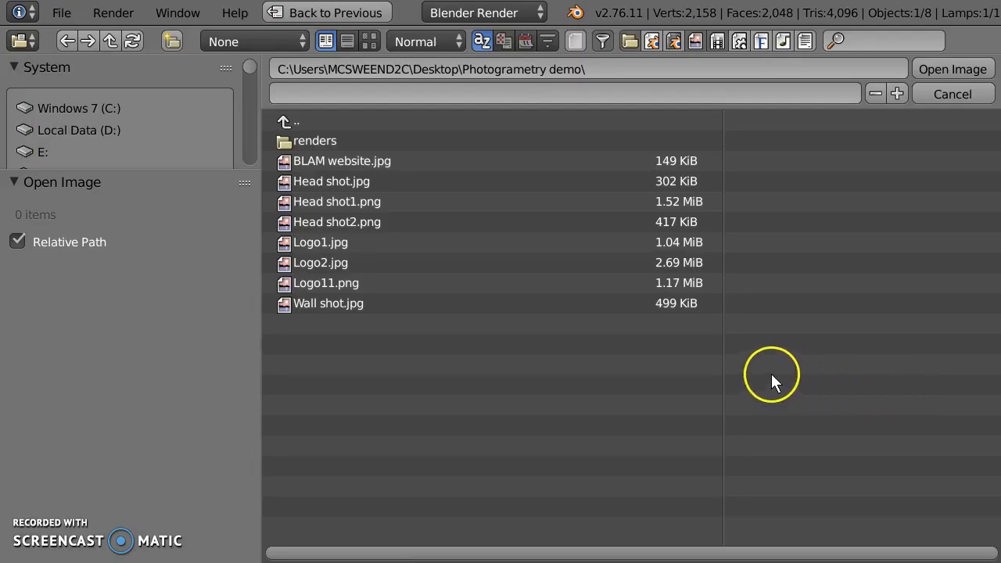
left_click(371, 42)
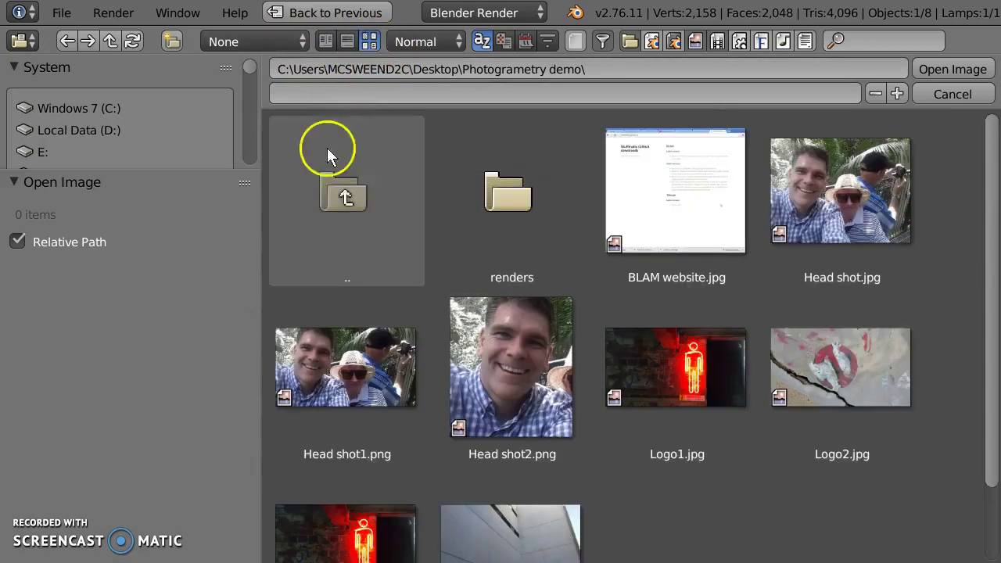
left_click(551, 391)
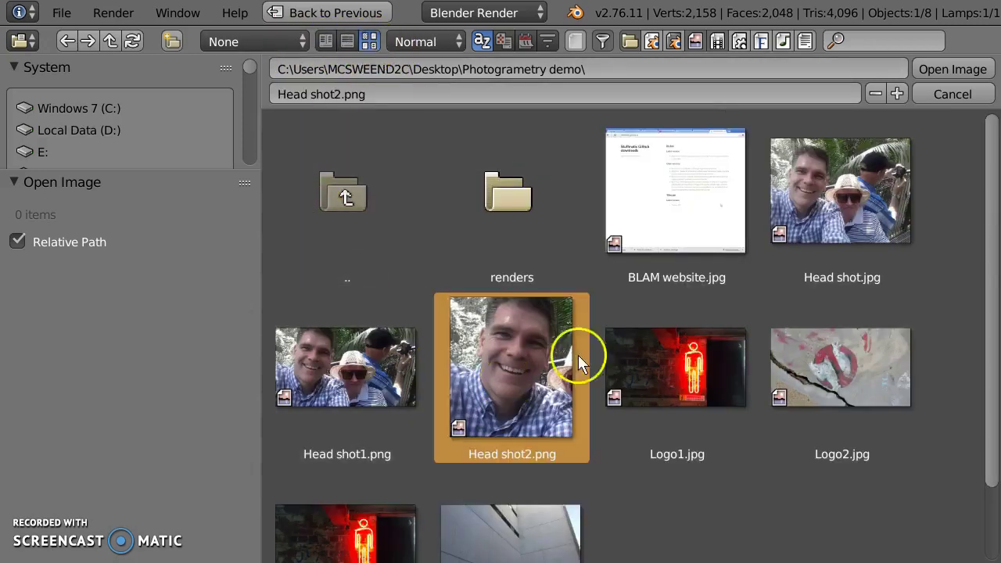
left_click(948, 70)
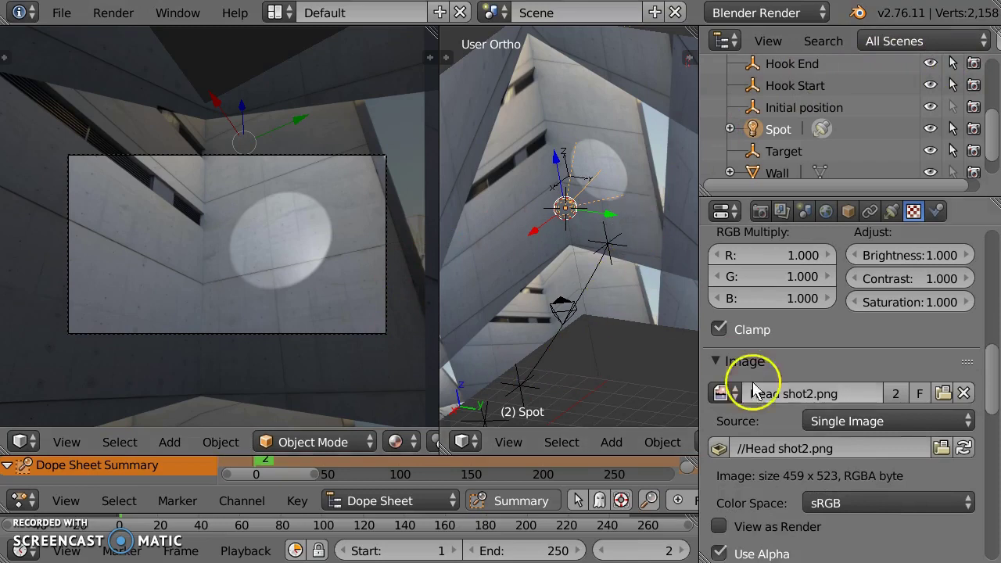
Step: Slide the spot lamp along its X axis
scroll(867, 397, "down", 5)
scroll(866, 397, "up", 12)
scroll(870, 395, "up", 8)
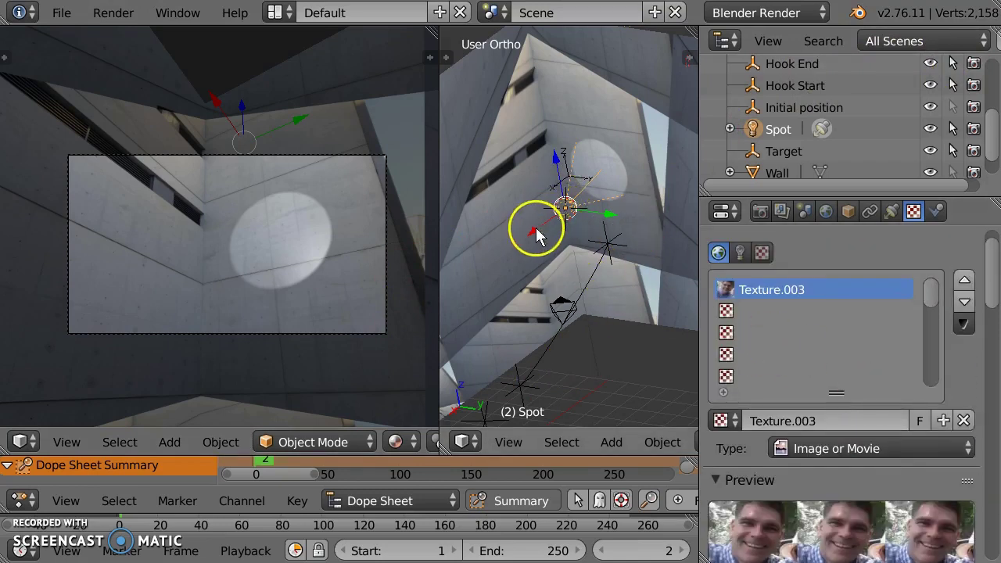
left_click_drag(536, 228, 513, 248)
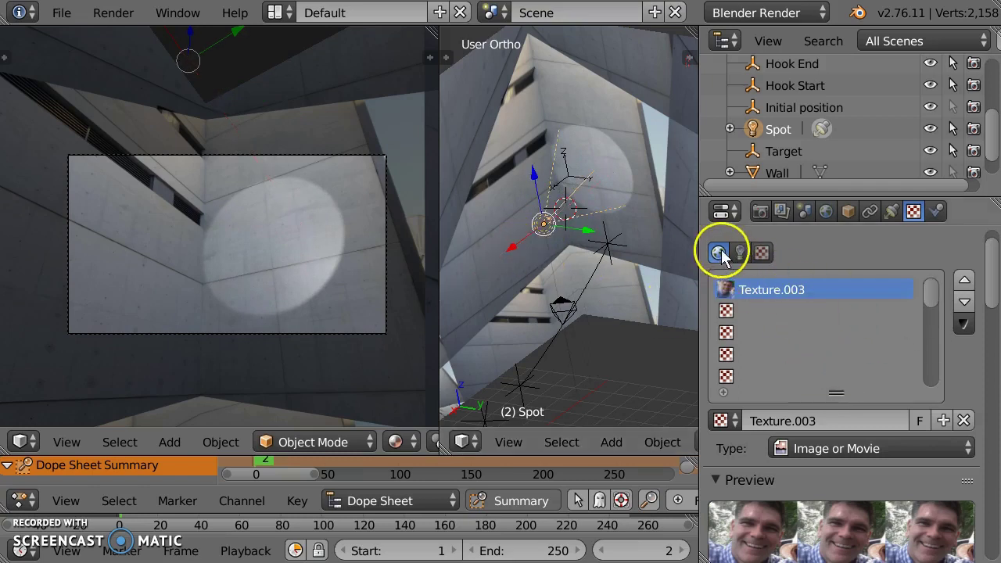
Step: Unlink Texture.003 from the World and assign it to the Spot lamp's texture slot
left_click(964, 421)
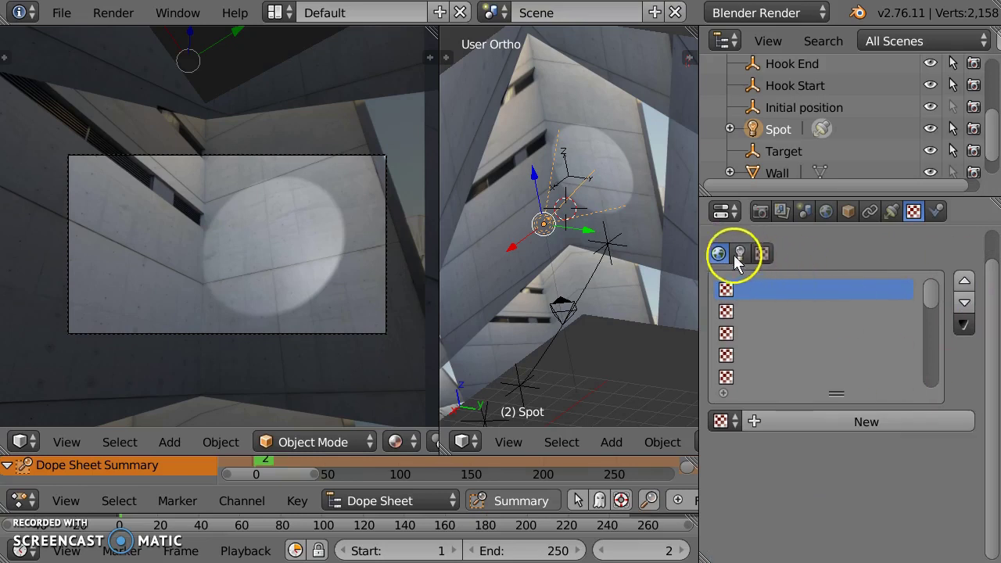
left_click(741, 254)
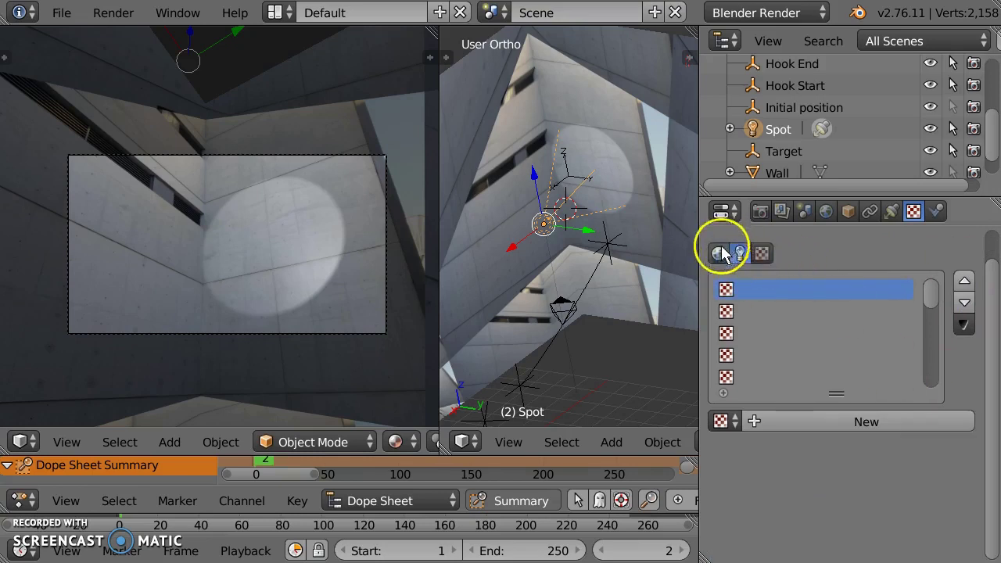
left_click(723, 421)
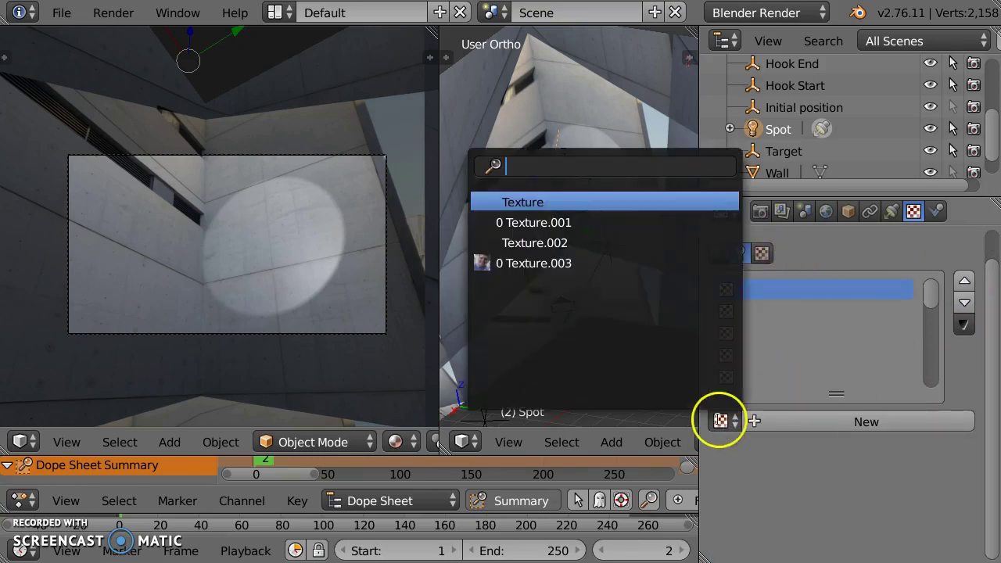
left_click(538, 263)
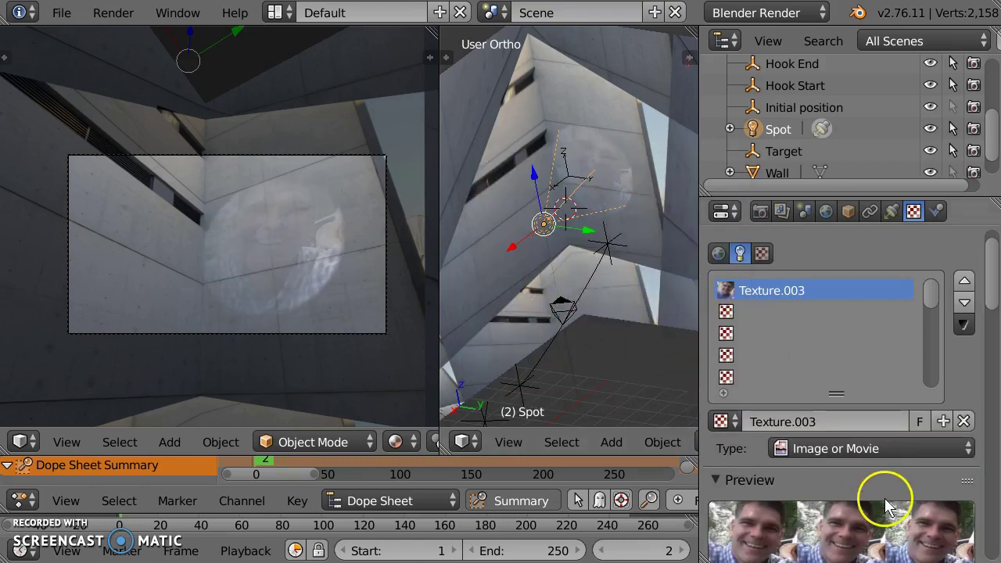
Step: Move the spot lamp along the X axis
key("g")
key("x")
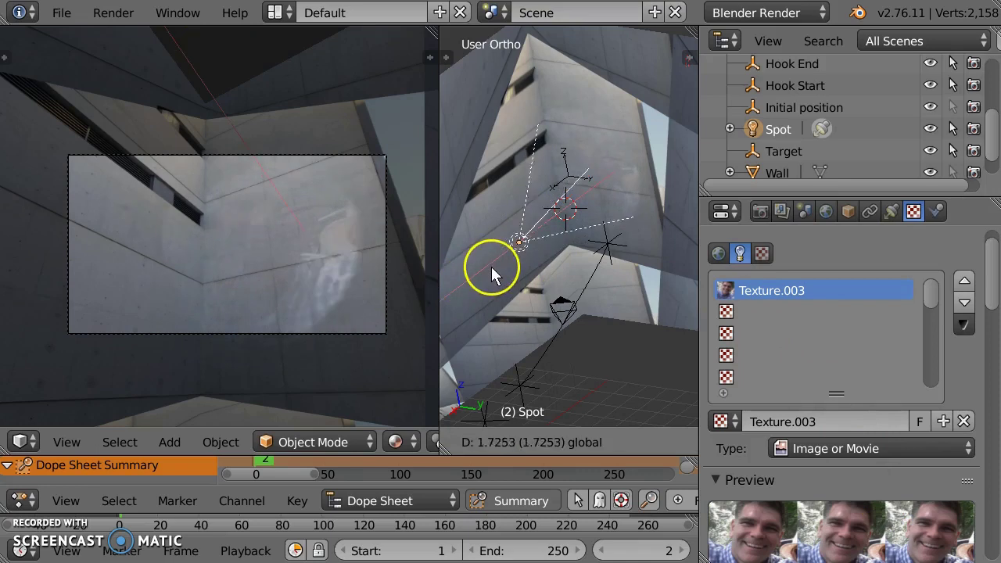
left_click(517, 247)
scroll(894, 376, "down", 2)
scroll(872, 392, "up", 2)
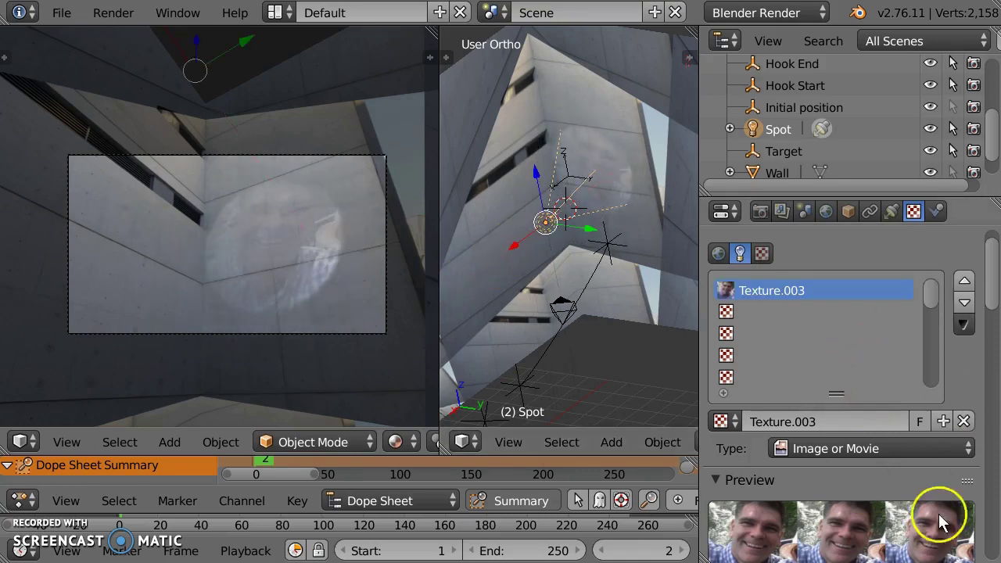
scroll(935, 501, "down", 5)
scroll(930, 485, "down", 15)
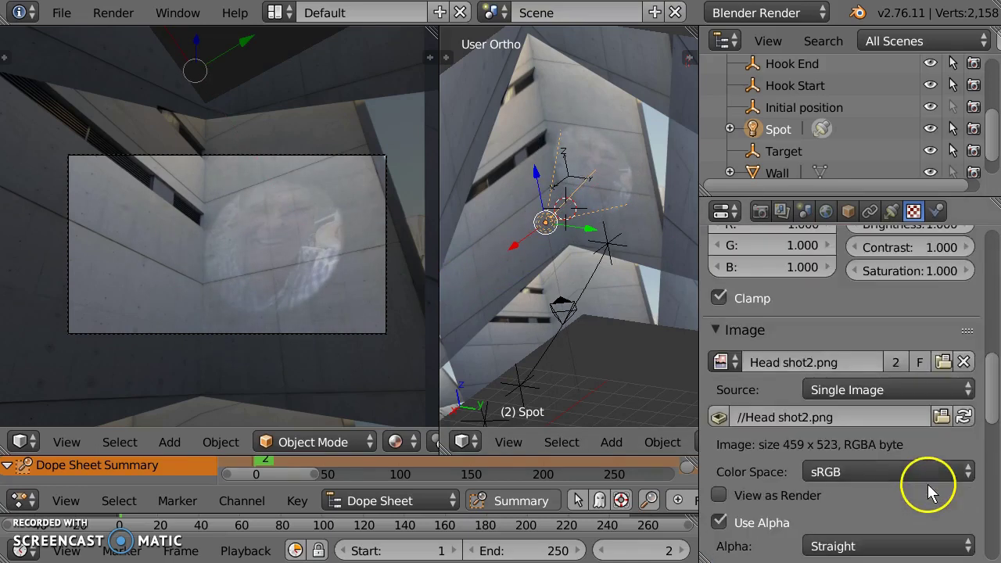
scroll(929, 491, "up", 15)
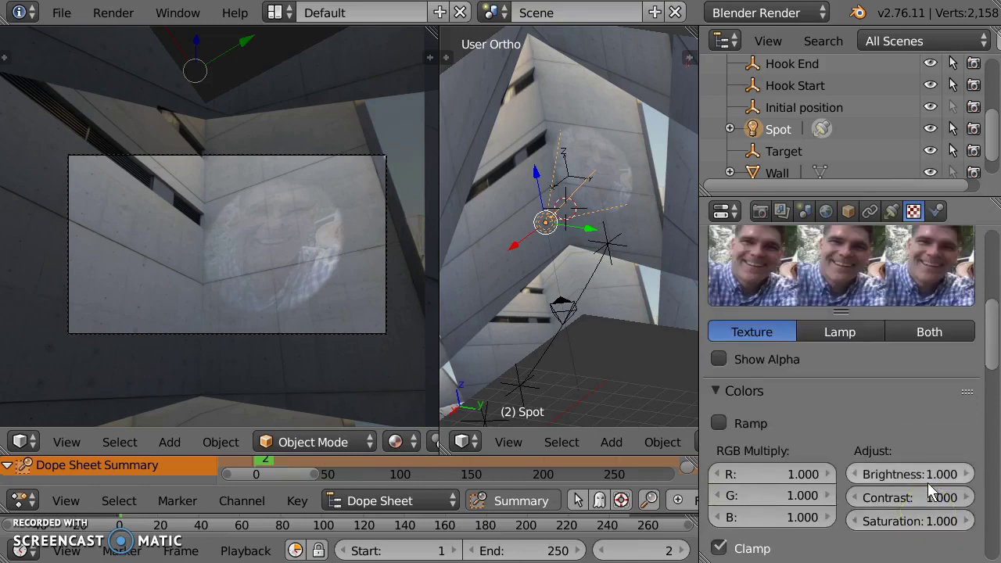
scroll(928, 483, "up", 1)
Step: Raise the spot lamp's Energy to 5.850 and set Spot Shape Blend to 1.000
left_click(894, 212)
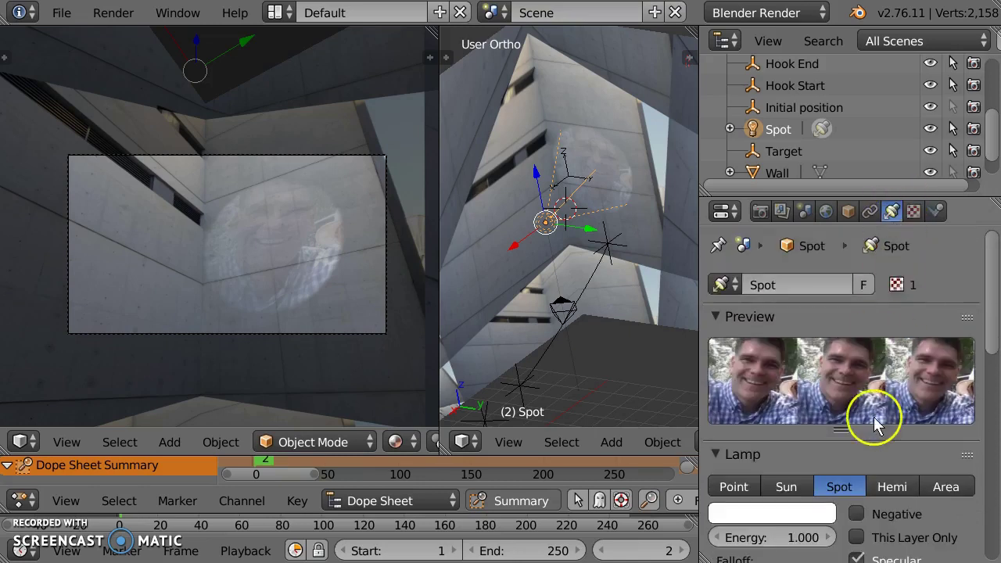
scroll(869, 431, "down", 5)
left_click_drag(771, 381, 51, 363)
scroll(814, 430, "down", 5)
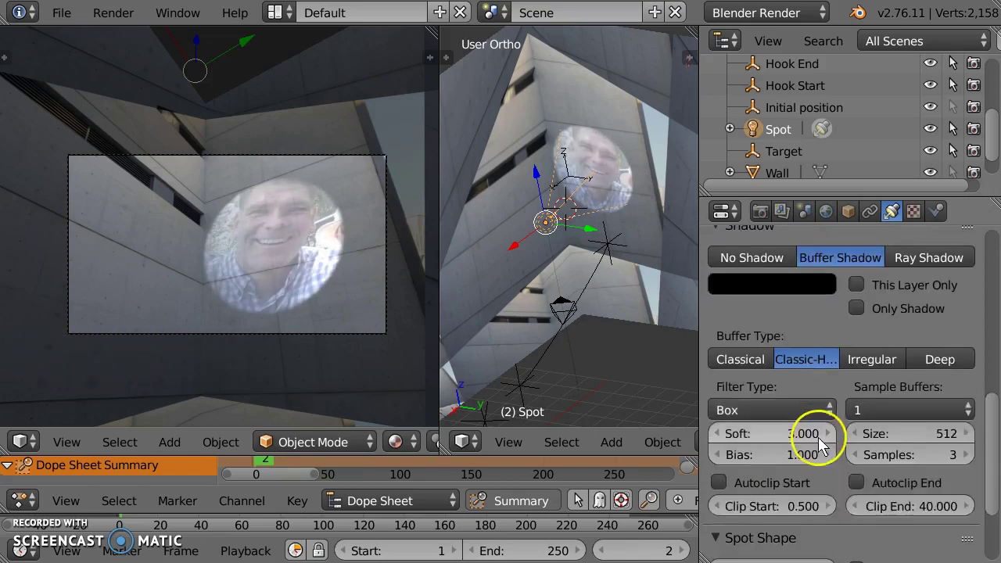
scroll(816, 419, "up", 3)
scroll(820, 417, "down", 3)
scroll(803, 442, "down", 4)
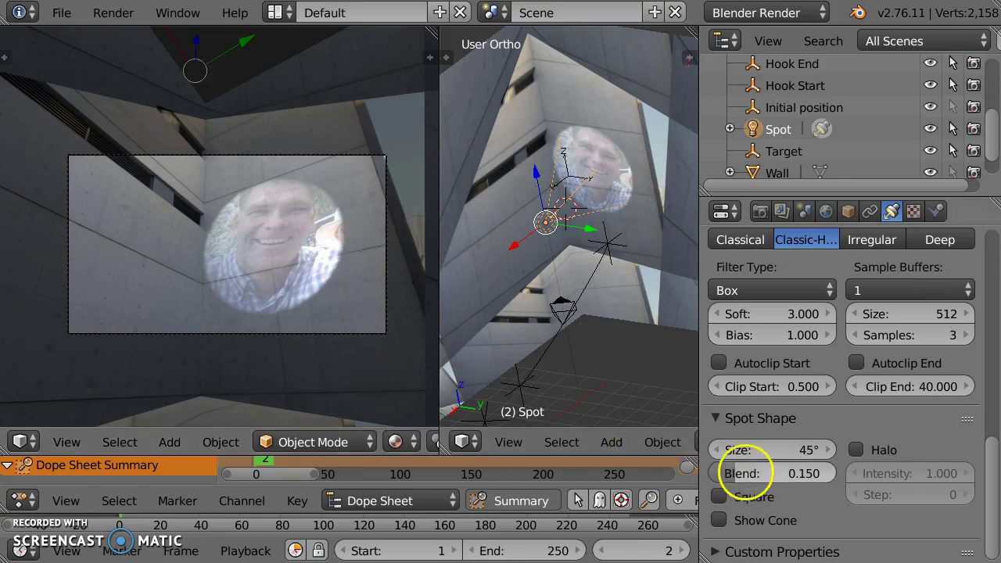
left_click_drag(749, 474, 808, 471)
scroll(802, 304, "up", 5)
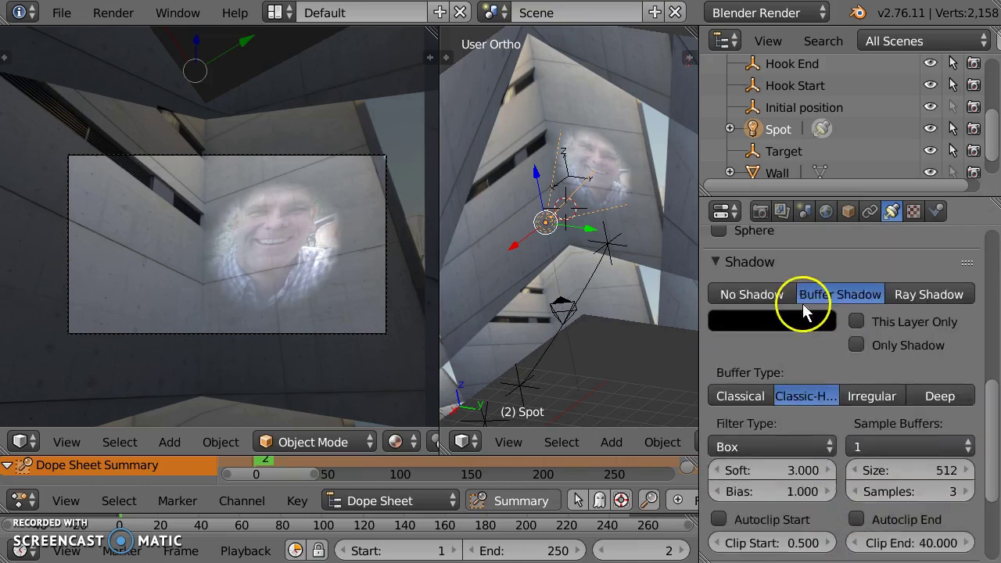
scroll(802, 304, "up", 5)
left_click_drag(778, 293, 756, 290)
scroll(276, 261, "up", 3)
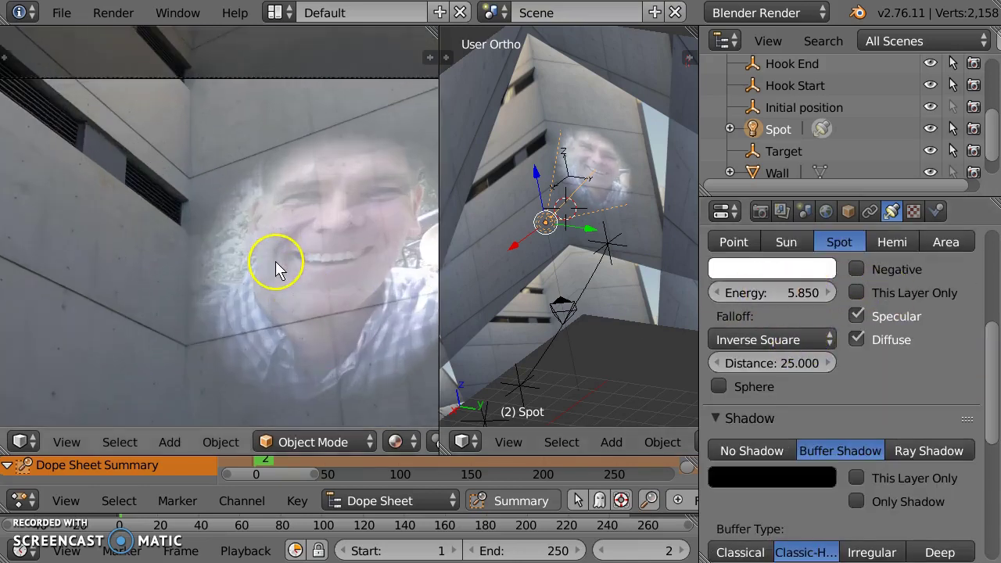
scroll(264, 324, "down", 3)
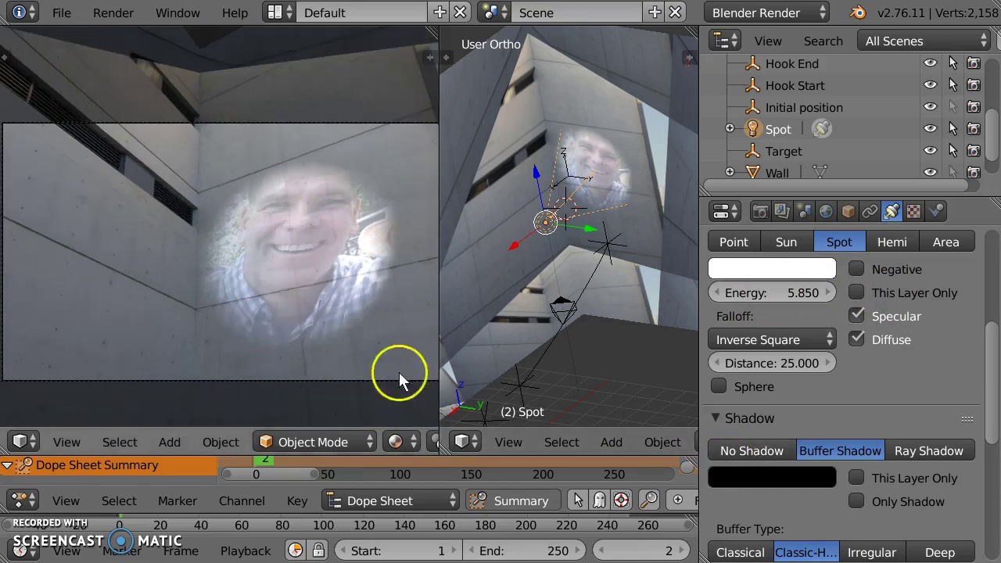
Step: Nudge the spot lamp sideways and up until the face lands as a compact circle on the wall
left_click_drag(537, 175, 540, 196)
left_click_drag(513, 247, 443, 270)
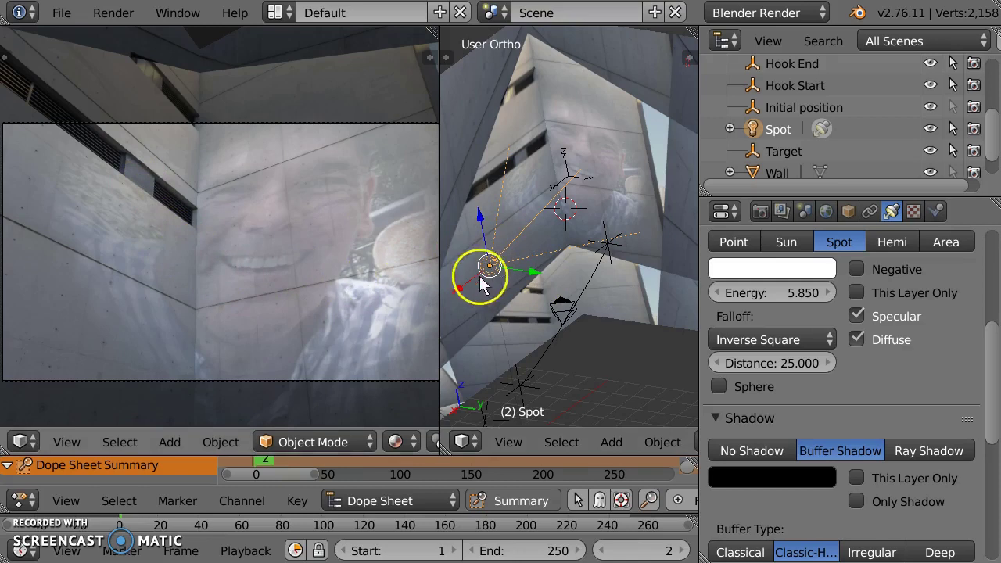
left_click_drag(460, 291, 522, 249)
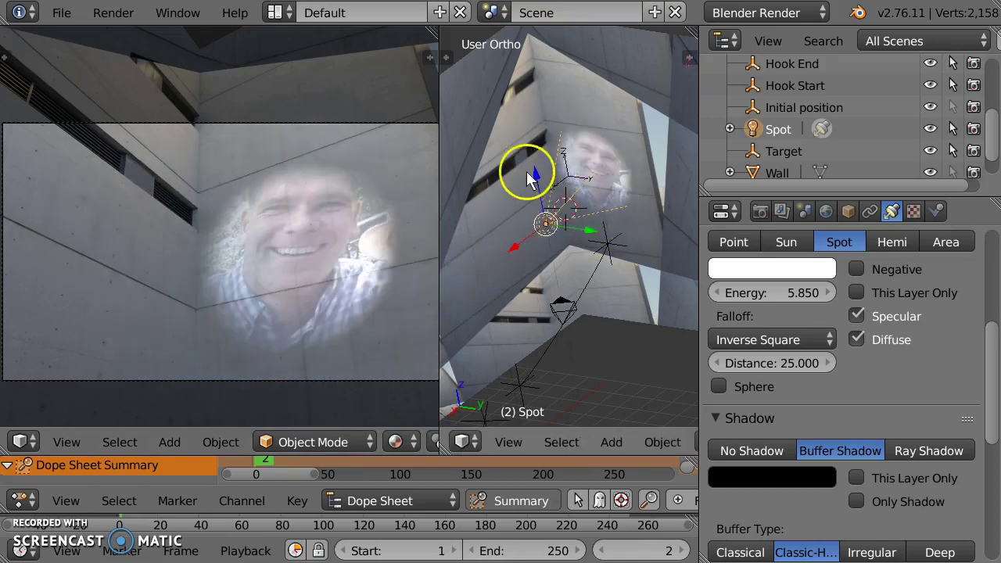
left_click_drag(537, 174, 599, 175)
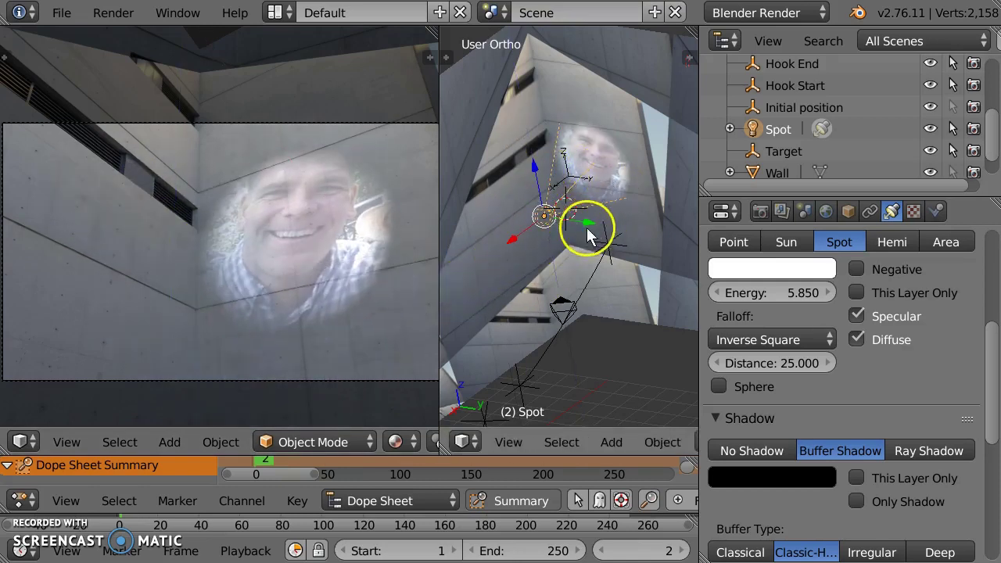
left_click_drag(590, 235, 601, 221)
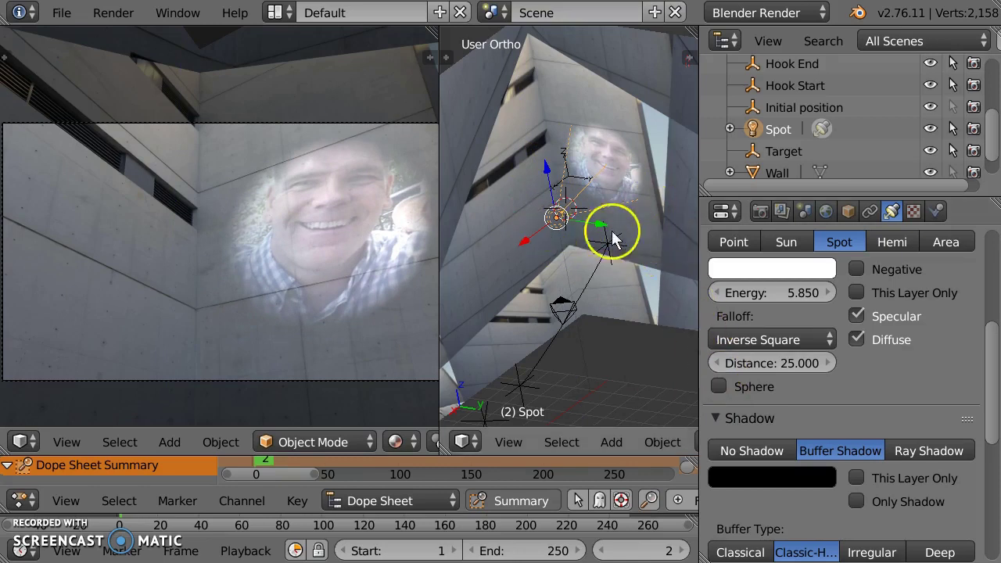
middle_click_drag(612, 235, 593, 224)
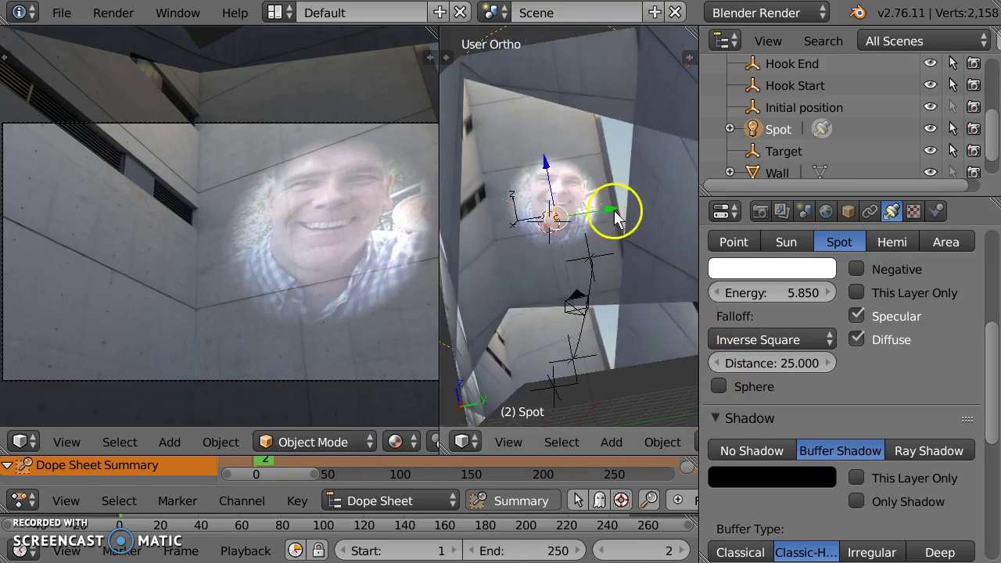
mouse_move(615, 213)
left_mouse_down()
mouse_move(653, 208)
mouse_move(607, 207)
mouse_move(601, 224)
left_mouse_up()
Step: Nudge the Target empty along the Y axis
right_click(580, 301)
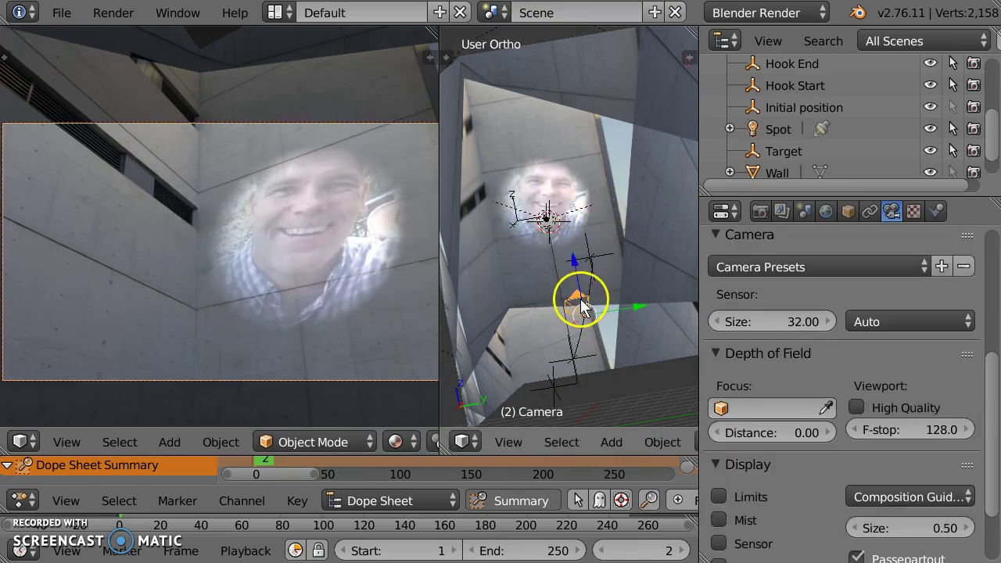
right_click(515, 224)
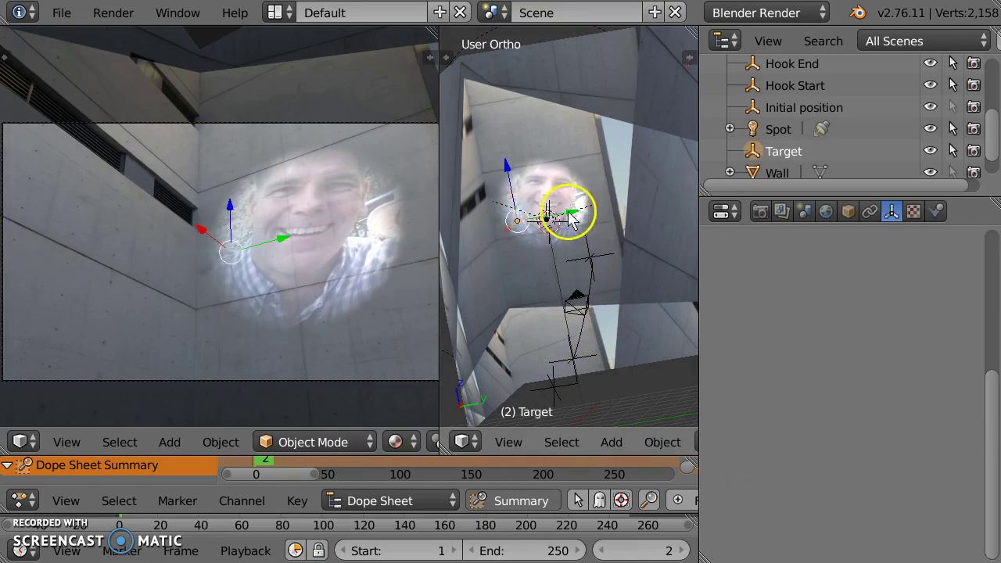
left_click_drag(571, 212, 586, 212)
Step: Set the camera's Follow Path offset to -100 and slide the camera sideways along Y
right_click(577, 302)
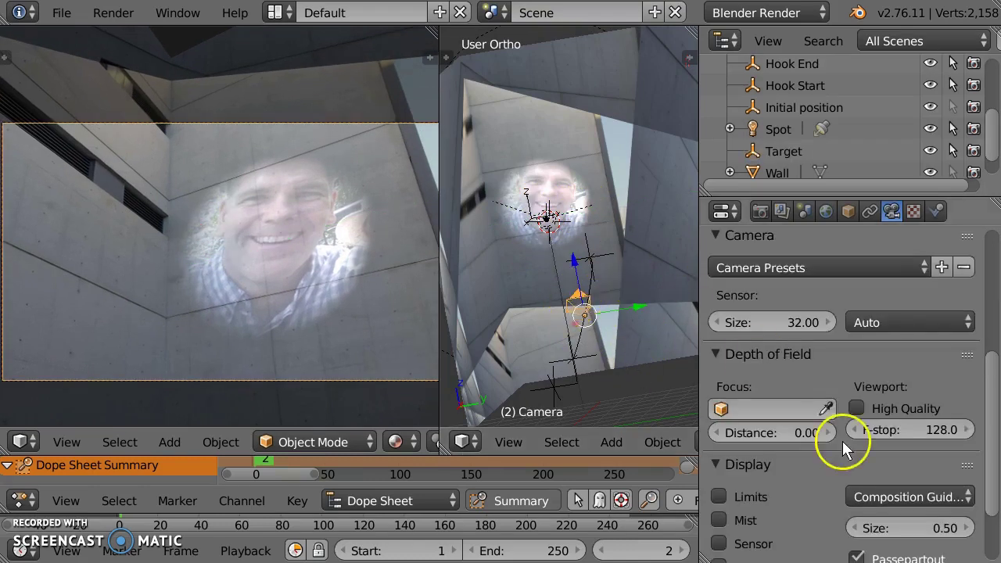
scroll(912, 462, "down", 3)
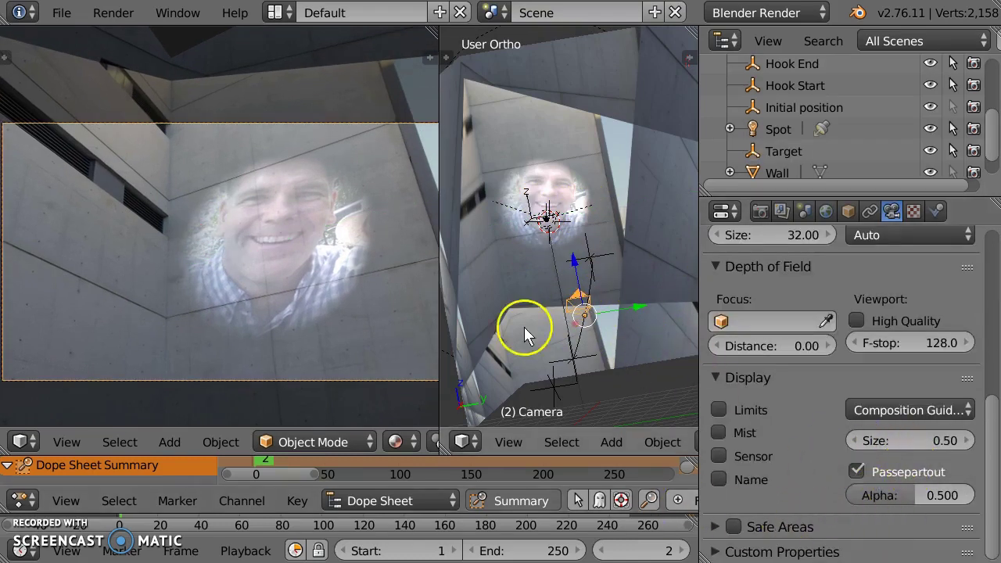
left_click(870, 213)
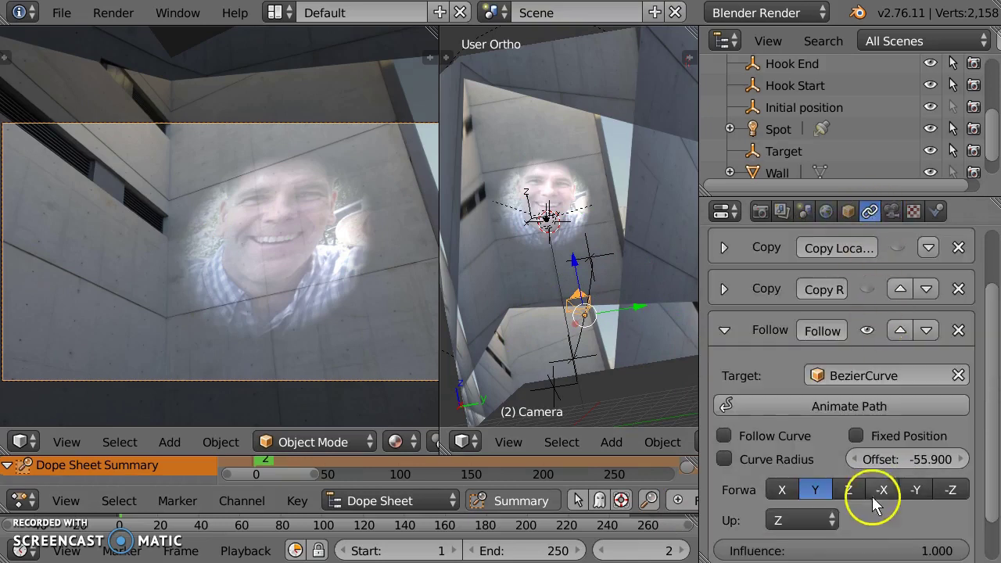
scroll(903, 484, "down", 2)
left_click(904, 406)
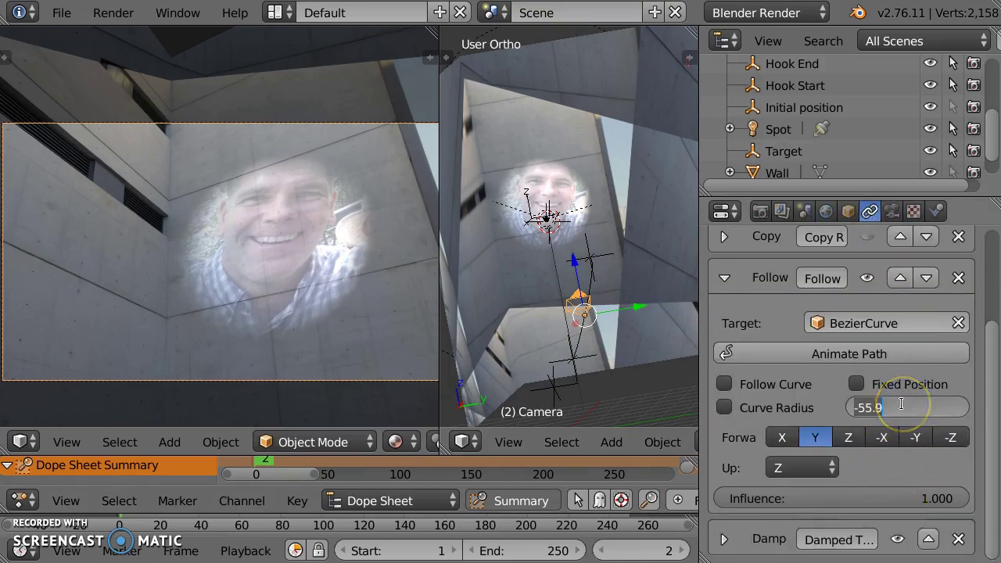
type("-100")
key("Return")
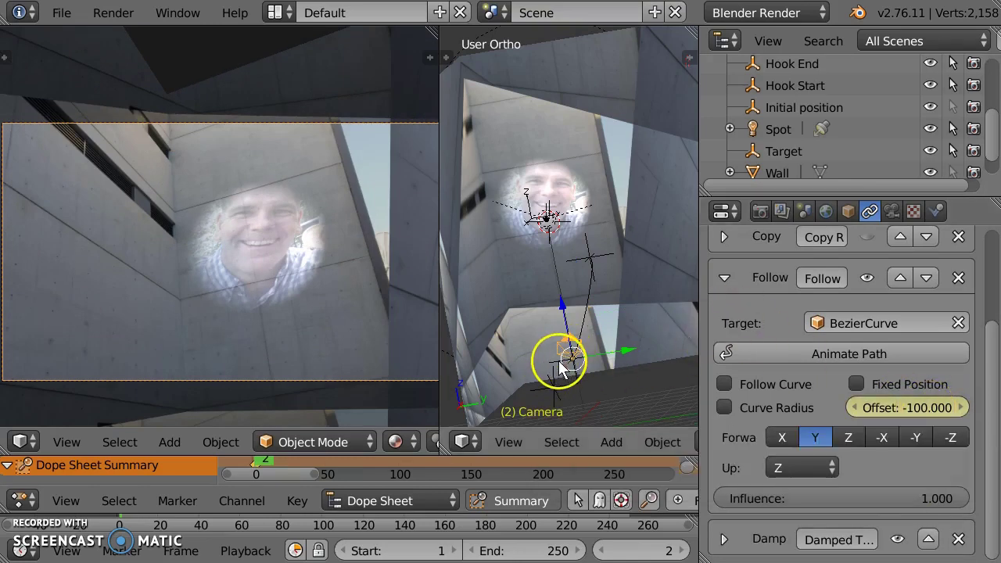
scroll(306, 248, "down", 2)
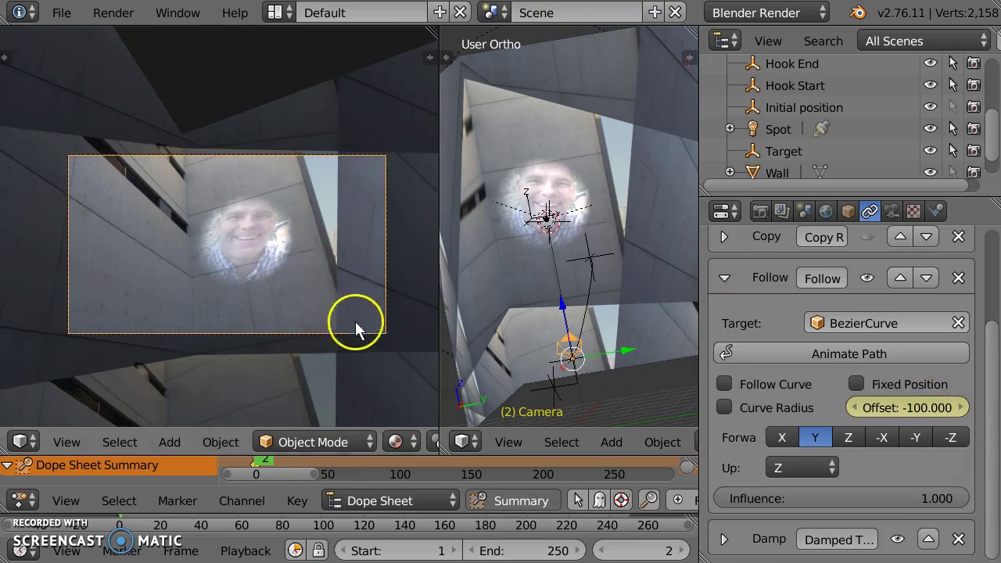
left_click_drag(626, 349, 565, 350)
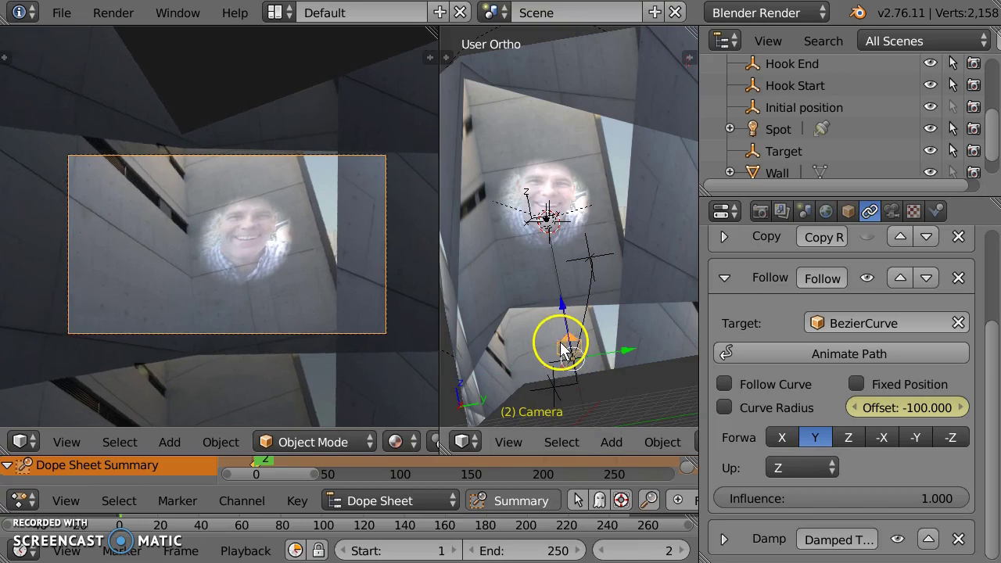
Step: Move the Hook Start empty left along the Y axis
right_click(573, 363)
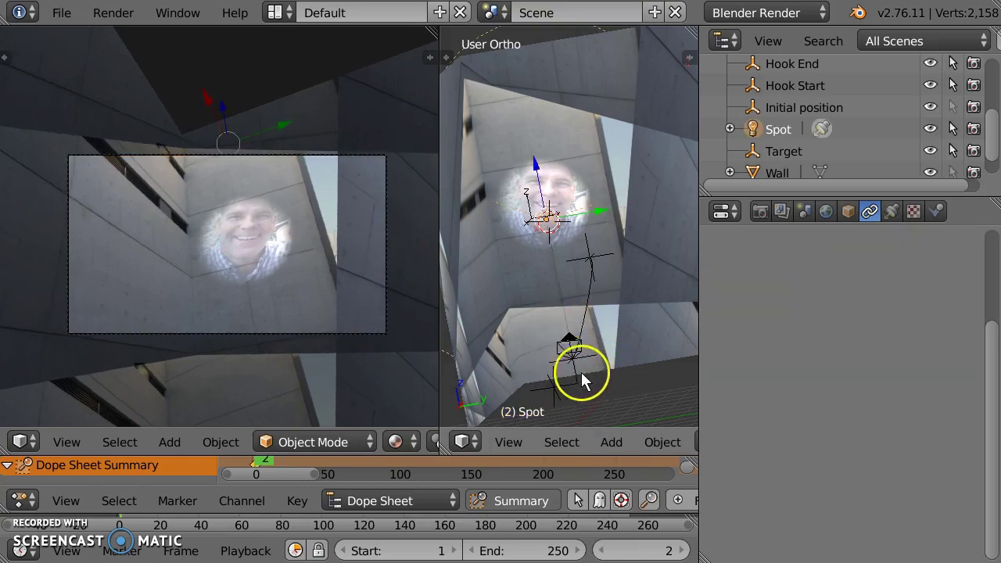
right_click(577, 371)
left_click_drag(627, 352, 549, 354)
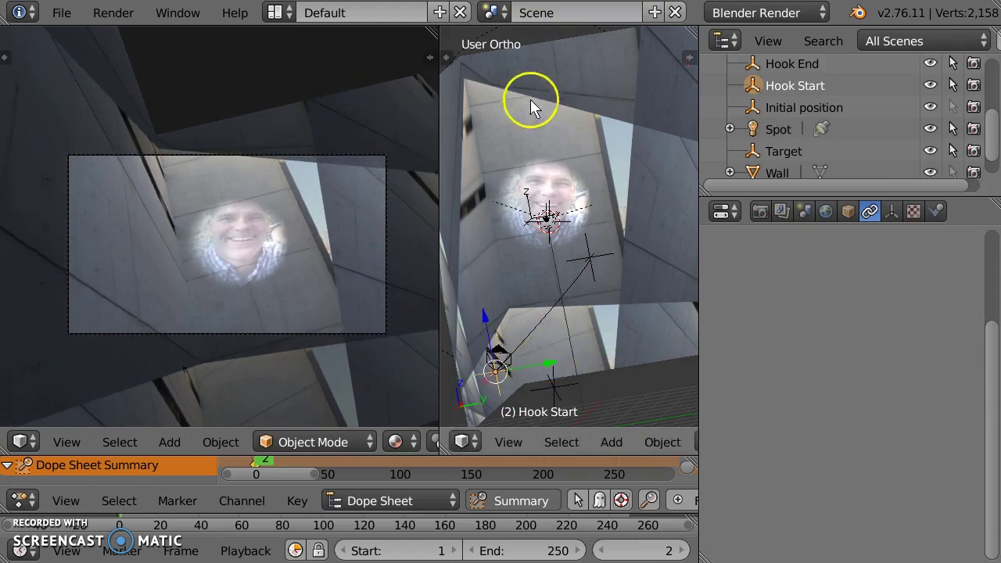
middle_click_drag(559, 298, 650, 262)
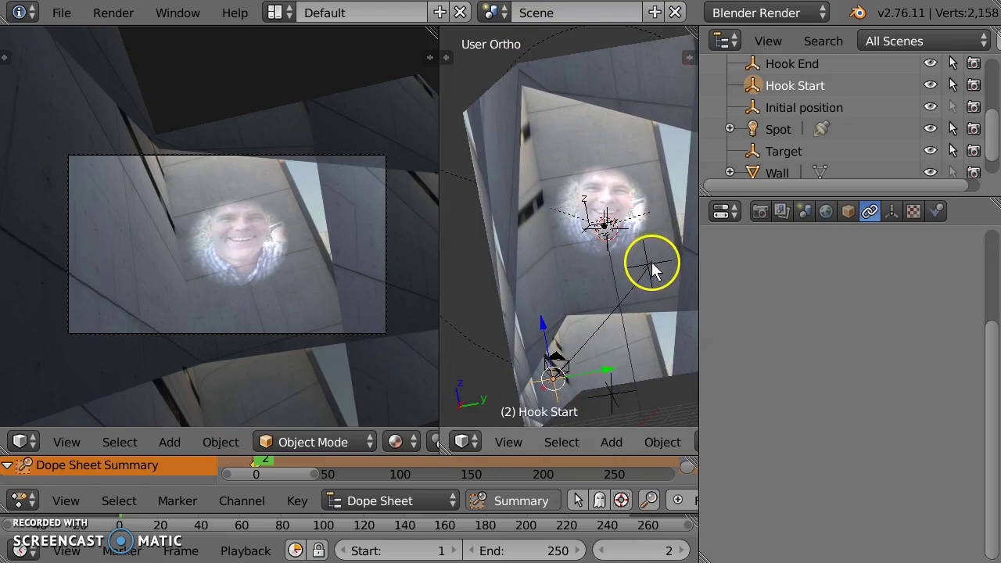
Step: Reposition the Target empty along Y in several moves to re-aim the spot
right_click(585, 199)
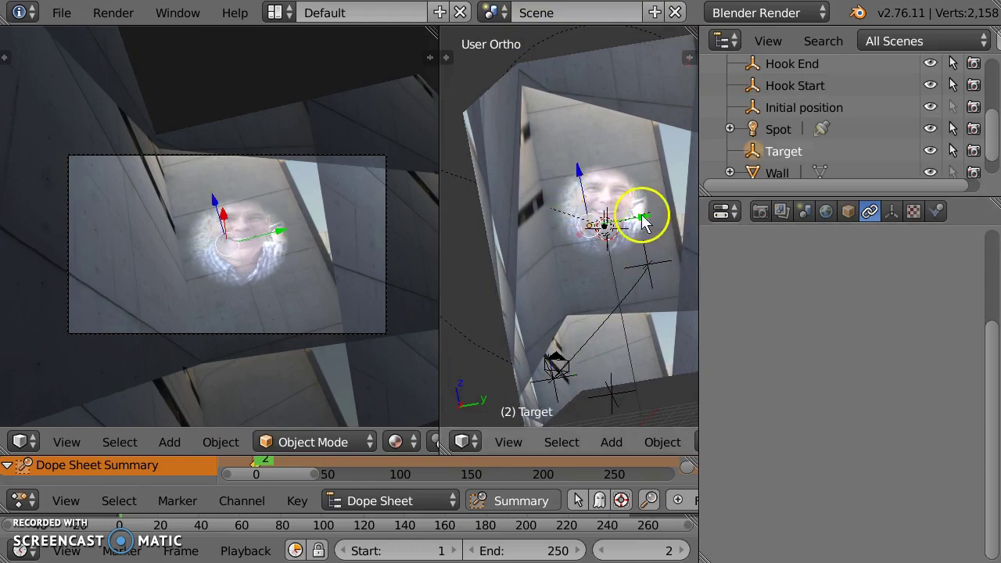
left_click_drag(644, 225, 594, 227)
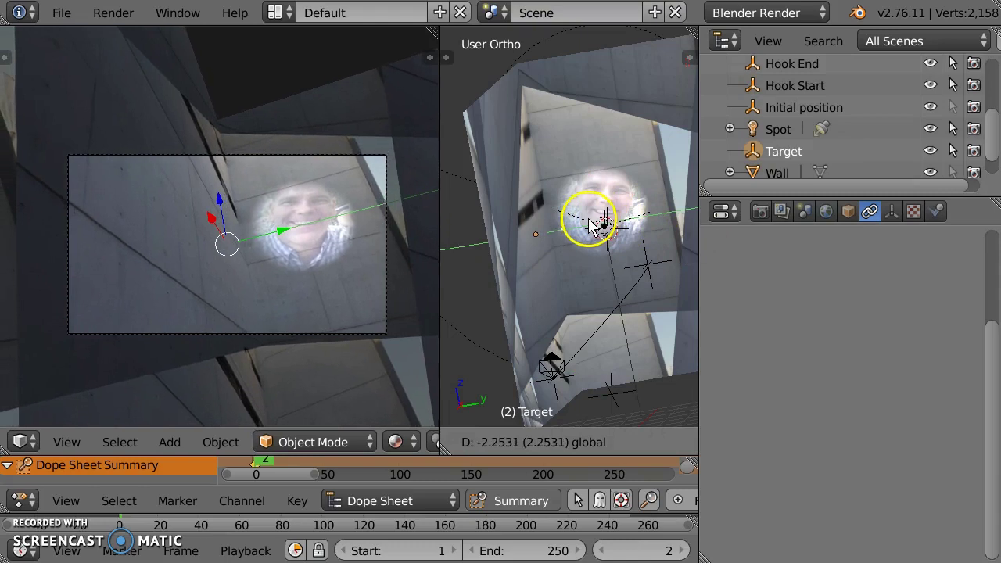
left_click(592, 225)
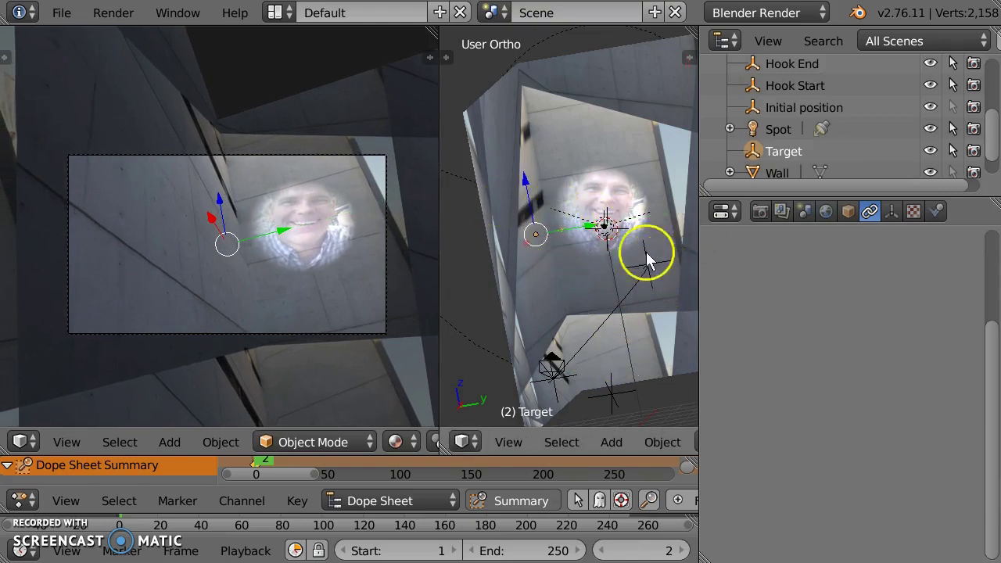
middle_click_drag(646, 259, 597, 328)
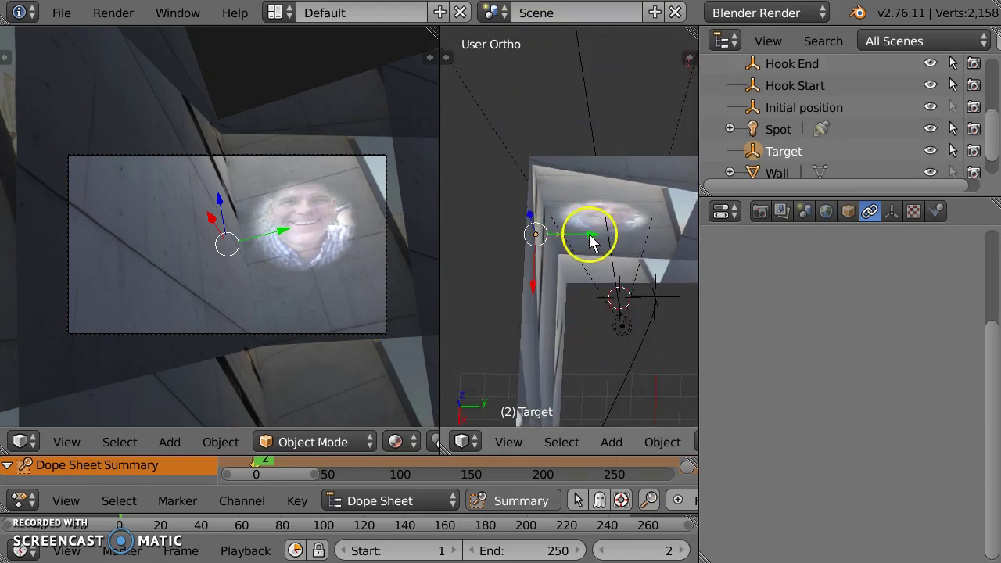
key("g")
key("y")
left_click(536, 270)
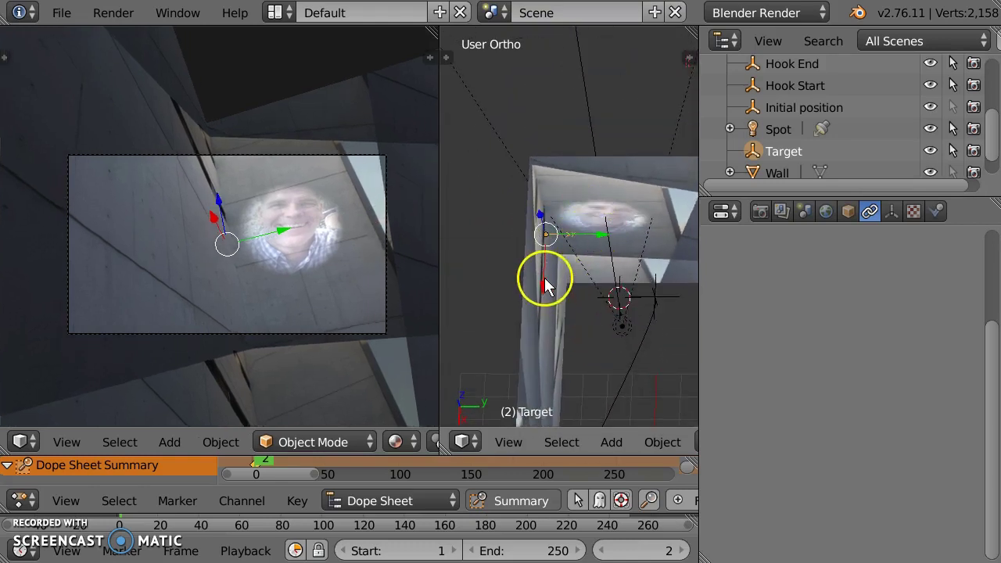
key("g")
key("y")
left_click(546, 275)
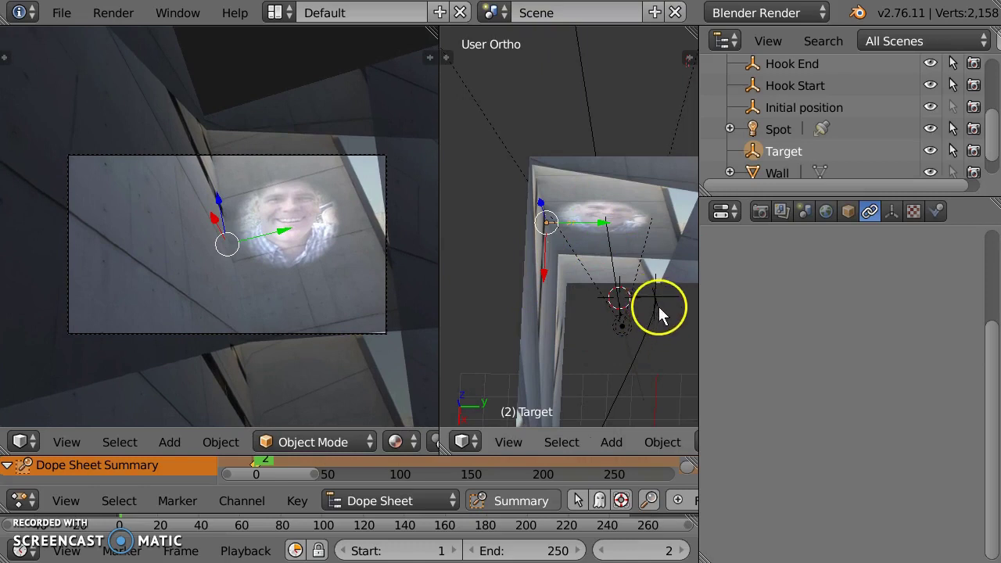
Step: Move the Hook Start empty upward to reshape the path's start
middle_click_drag(615, 333, 621, 201, "shift")
right_click(587, 320)
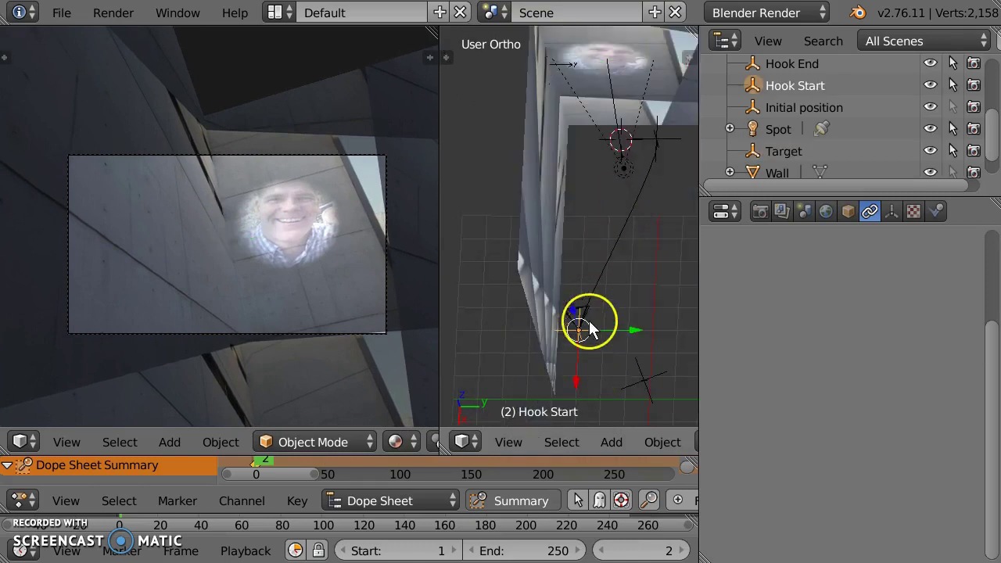
key("g")
left_click(595, 290)
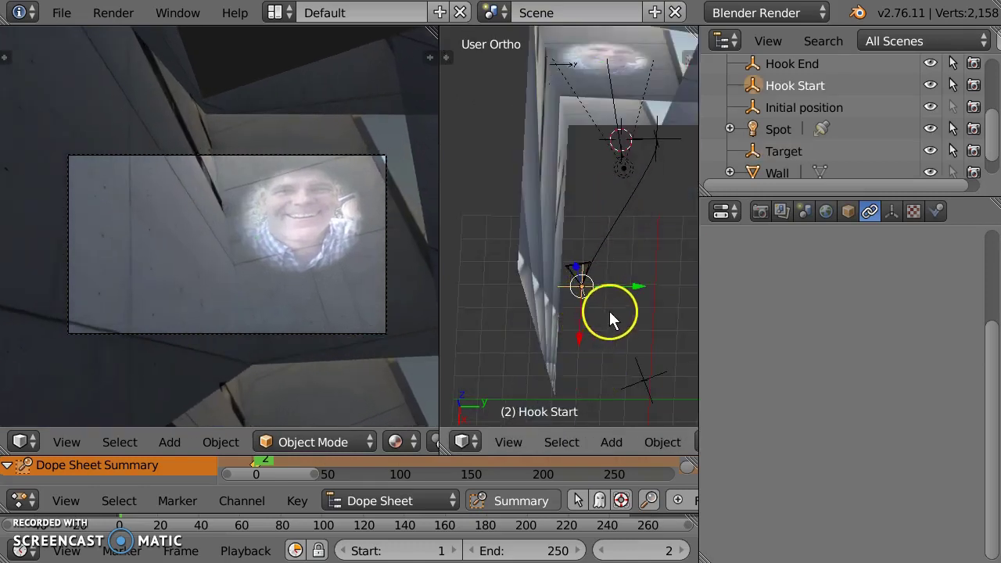
middle_click_drag(616, 294, 562, 358, "shift")
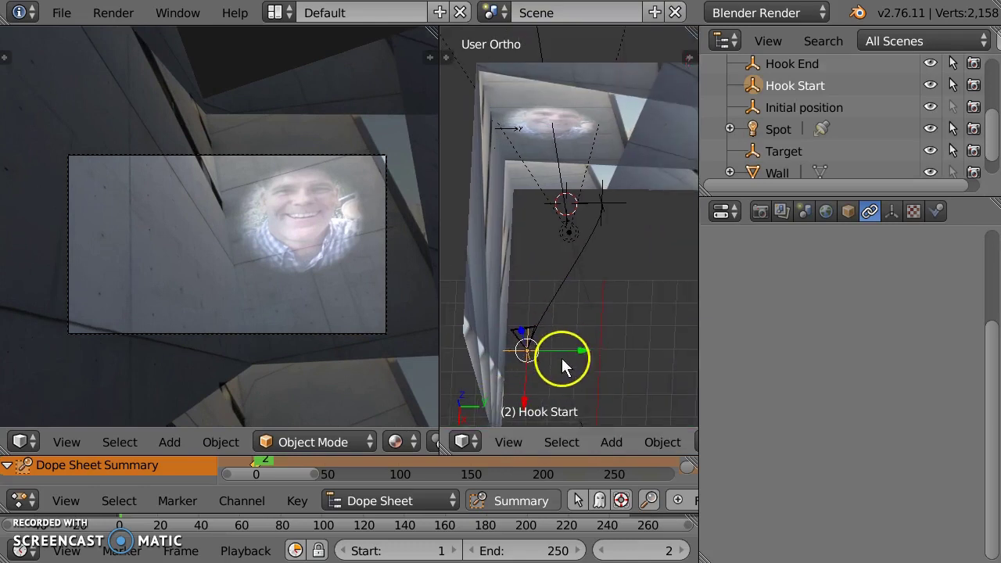
right_click(602, 205)
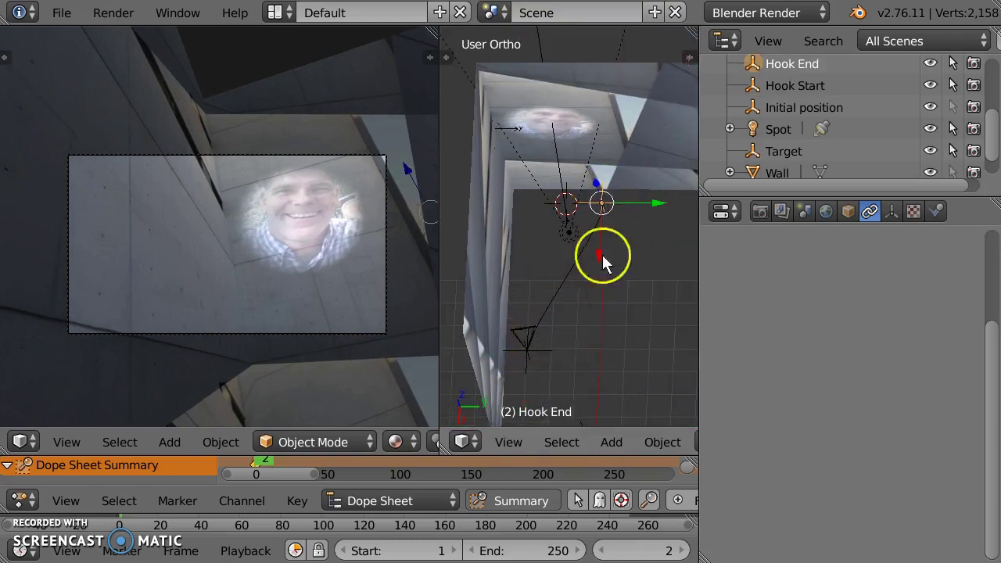
right_click(525, 328)
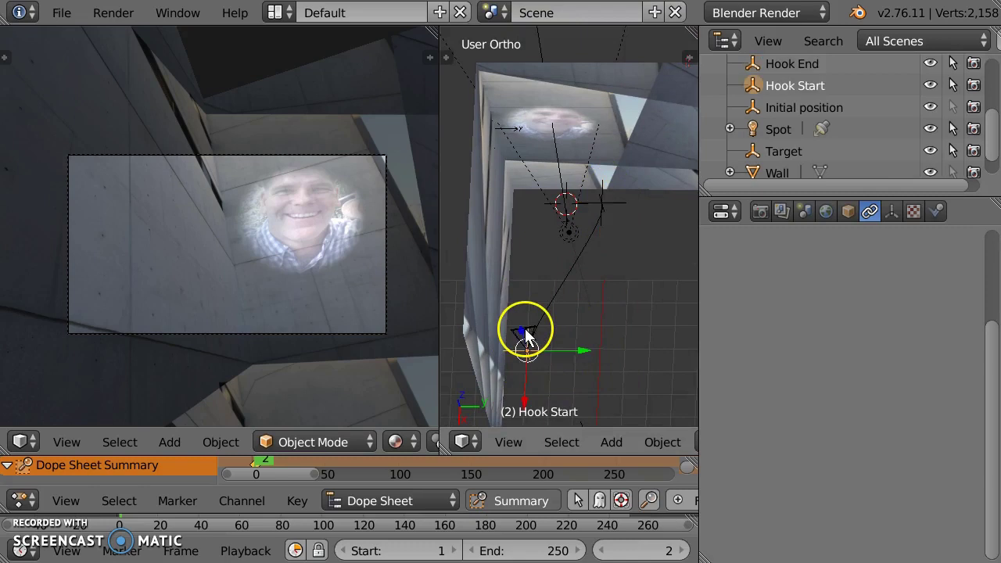
Step: At frame 243, set the camera's Follow Path offset to 0 and keyframe it
right_click(525, 329)
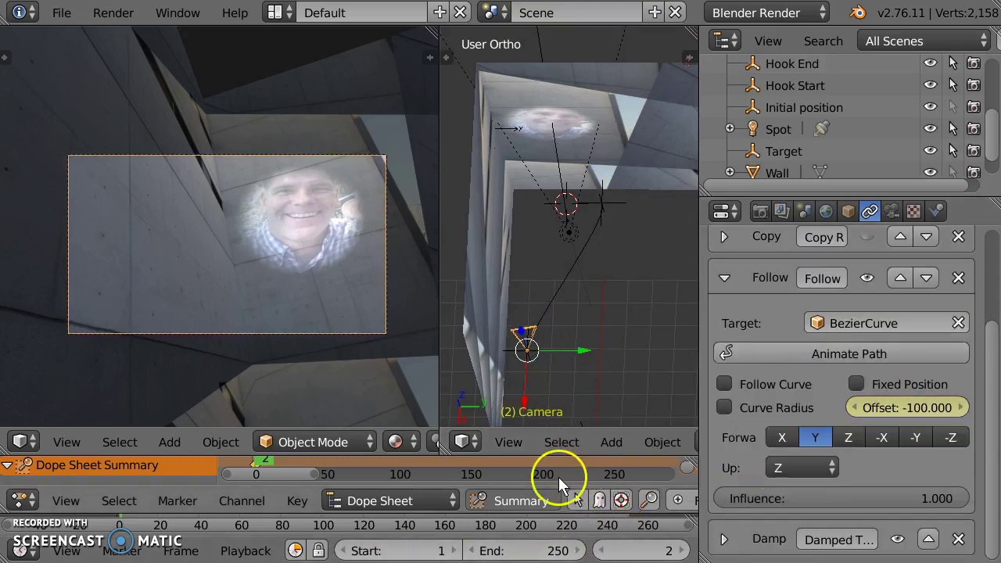
left_click_drag(558, 477, 606, 463)
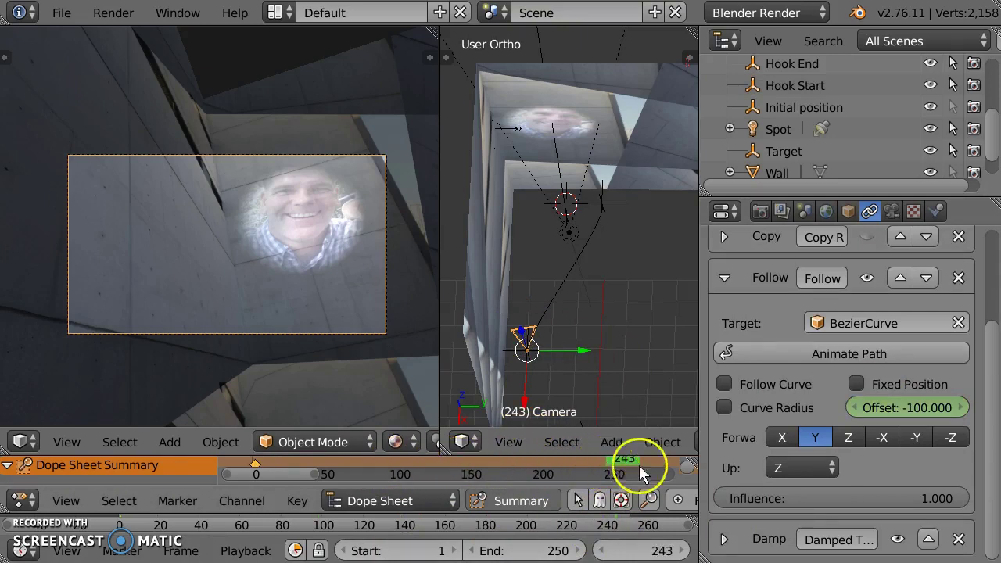
left_click(910, 406)
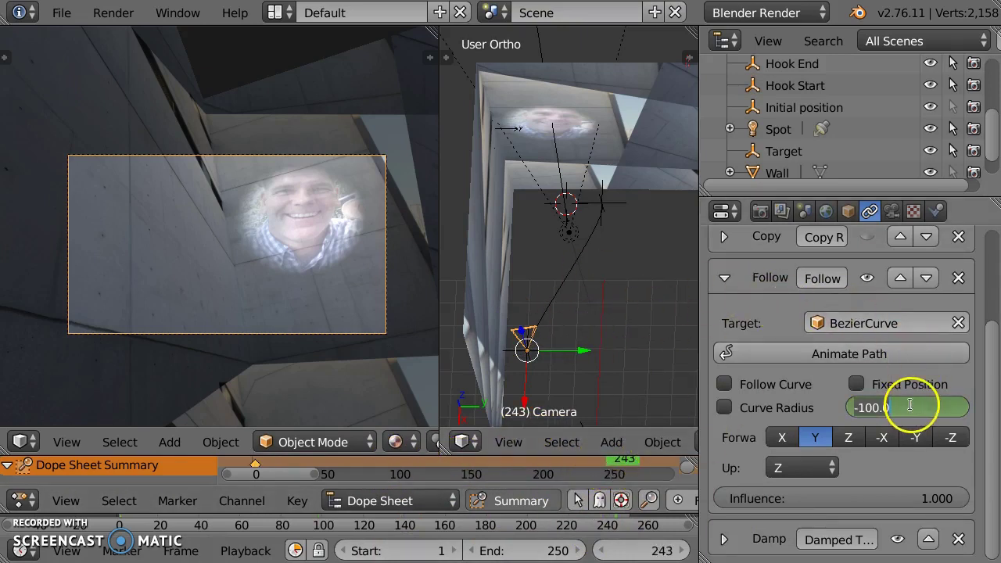
type("0")
key("Return")
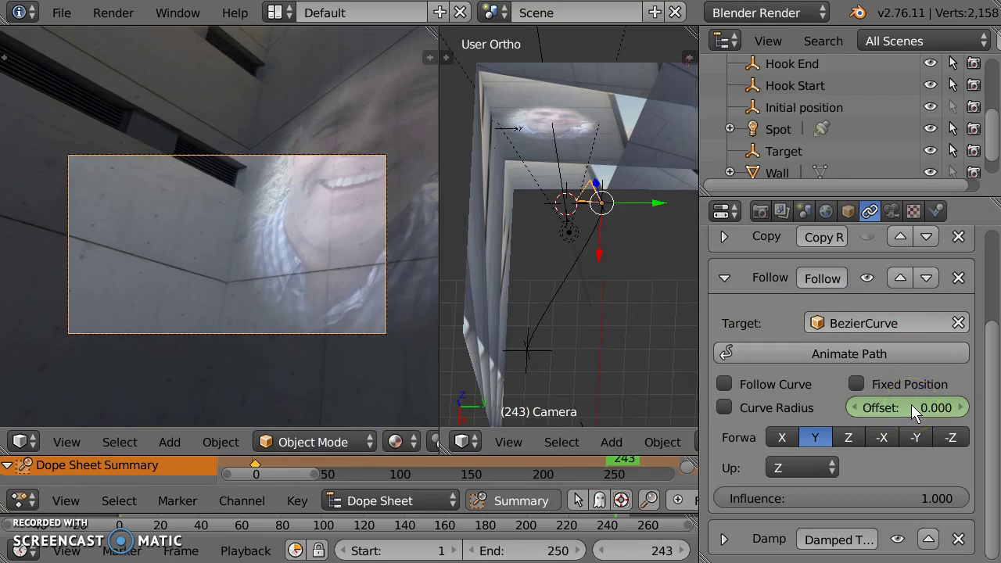
key("i")
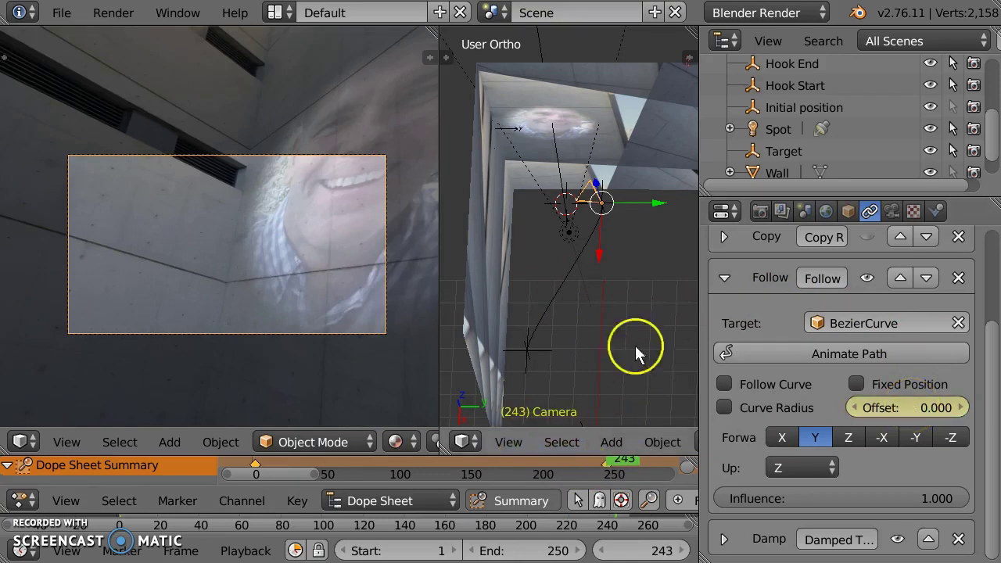
Step: Move the Hook End empty up near the face projected on the wall
right_click(603, 210)
key("g")
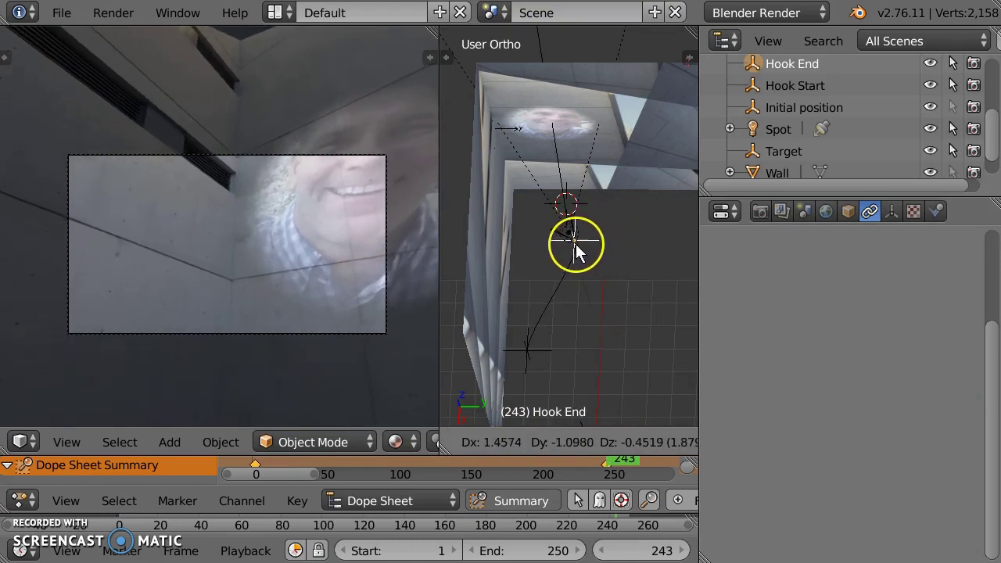
left_click(573, 245)
middle_click_drag(573, 245, 592, 202)
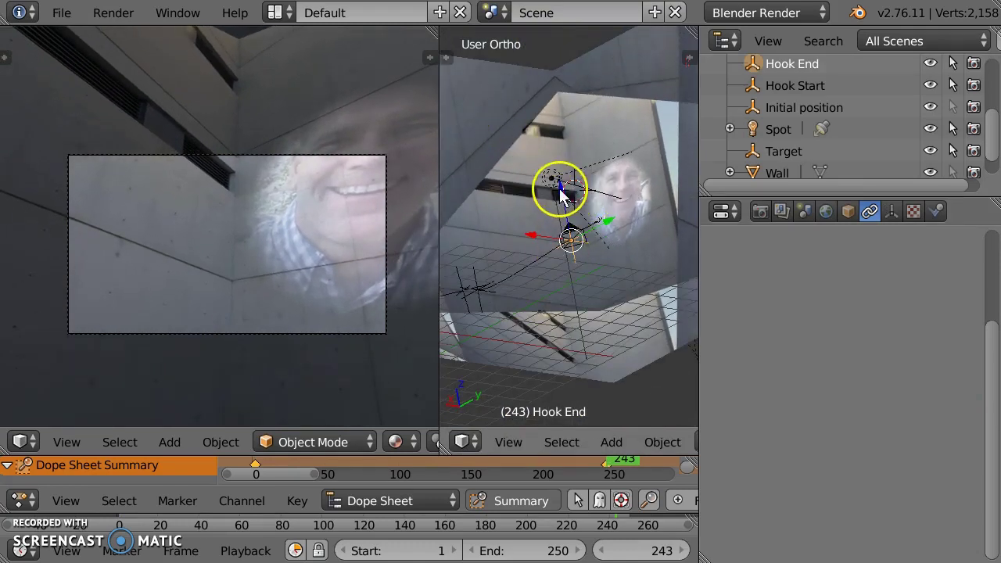
right_click(561, 192)
key("g")
right_click(564, 206)
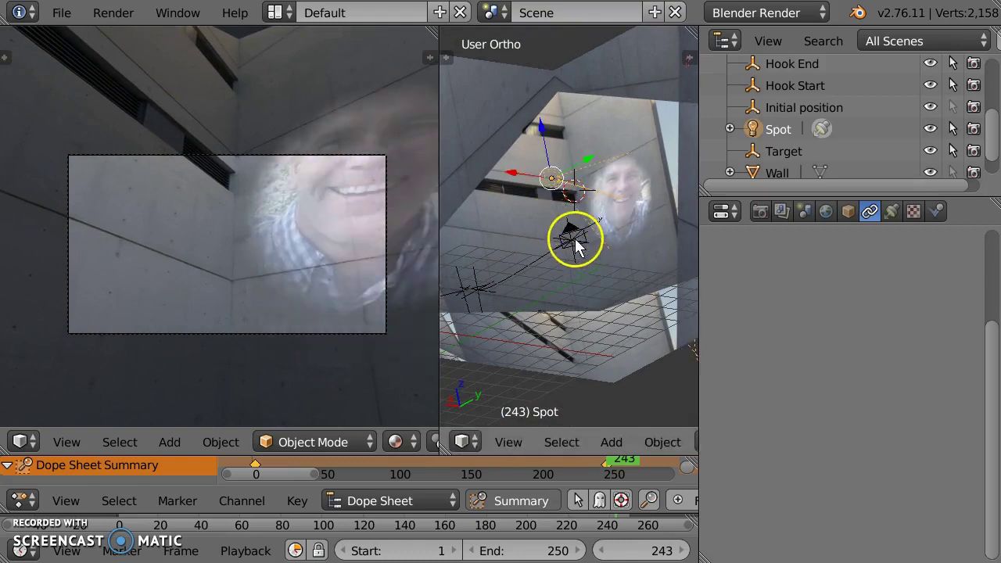
right_click(573, 251)
key("g")
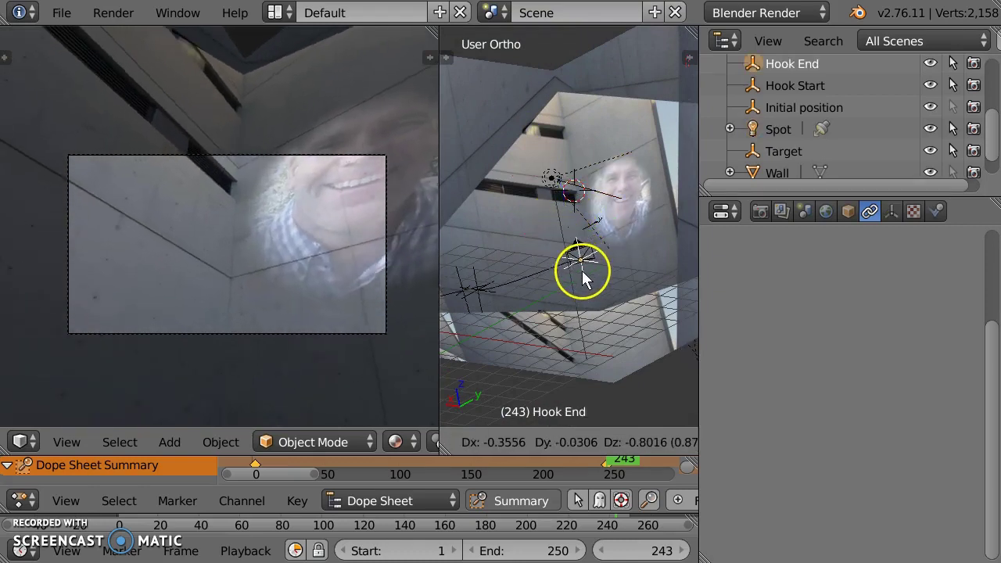
left_click(583, 271)
middle_click_drag(599, 194, 598, 174)
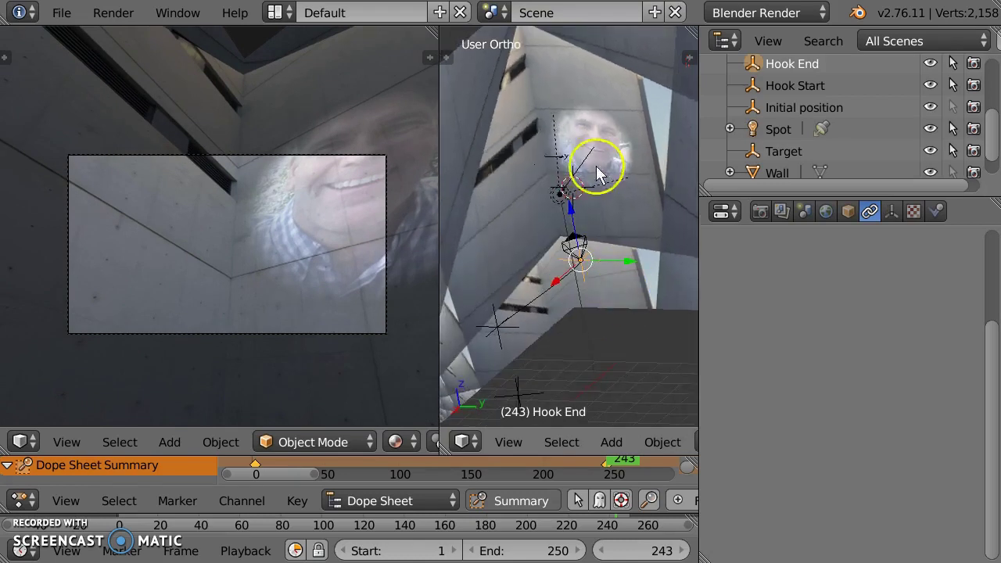
Step: Keyframe the Target empty's location and shift that keyframe from frame 243 to frame 0
right_click(560, 163)
right_click(569, 167)
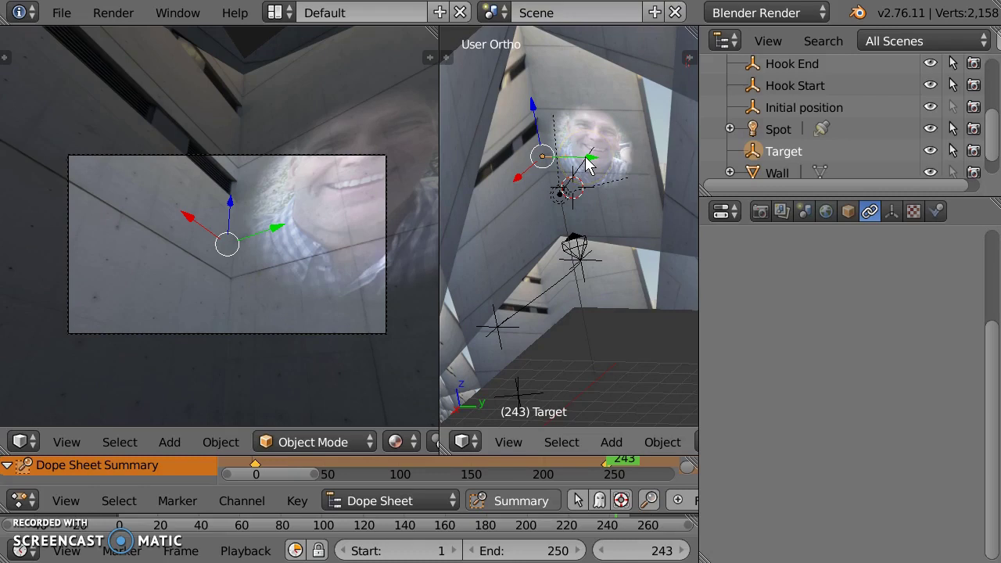
left_click(302, 471)
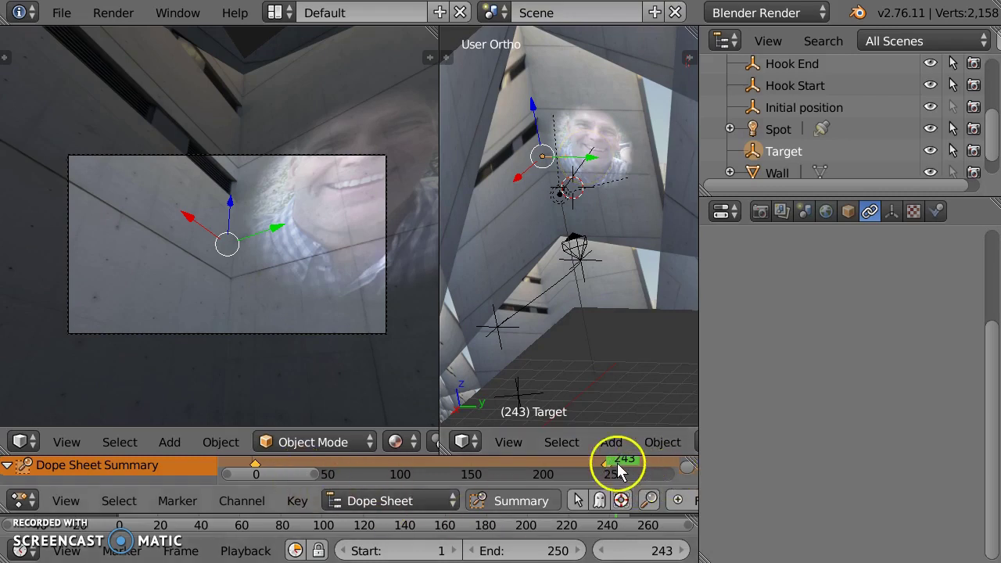
left_click_drag(603, 457, 612, 359)
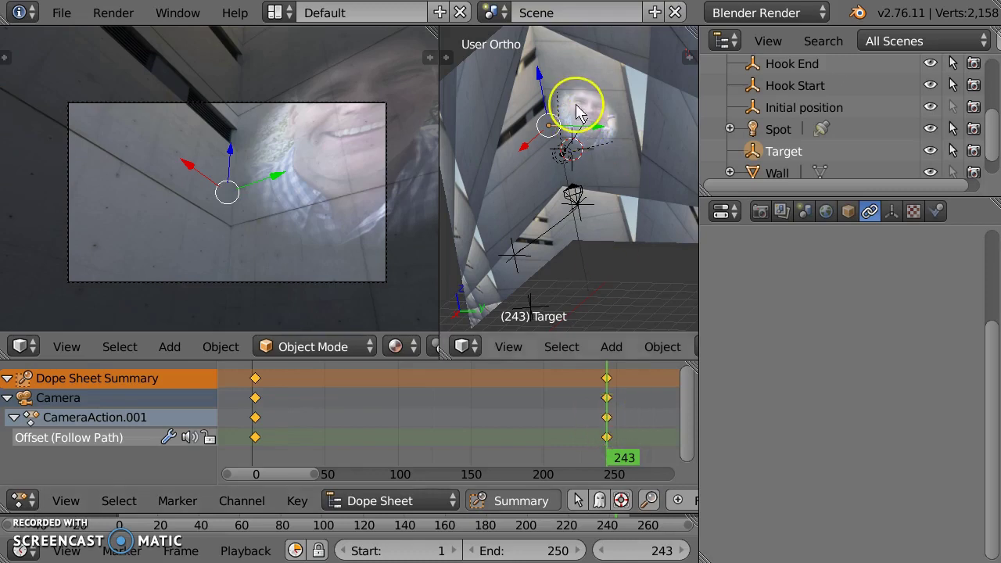
key("i")
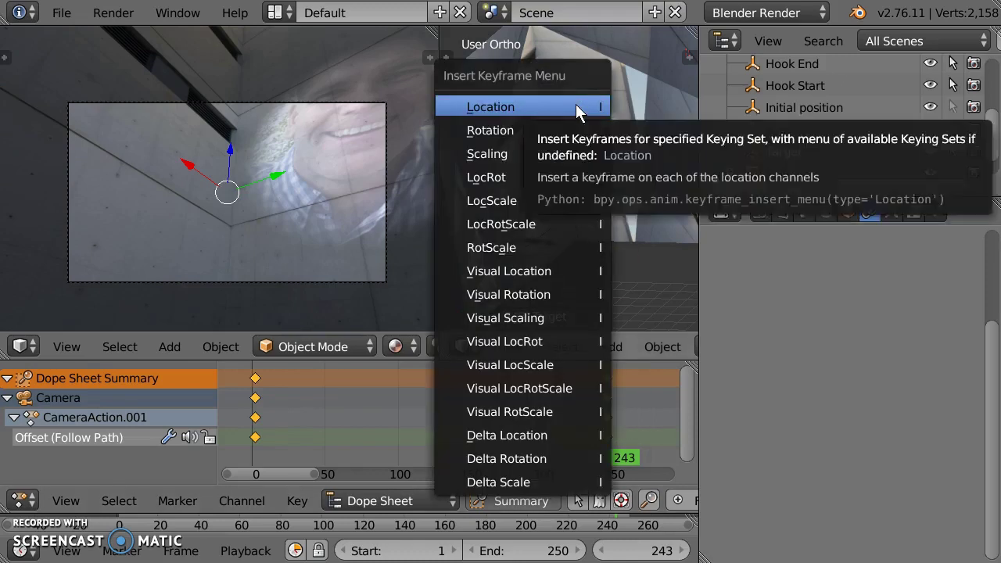
left_click(577, 107)
middle_click_drag(581, 385, 562, 419, "ctrl")
scroll(562, 419, "up", 2)
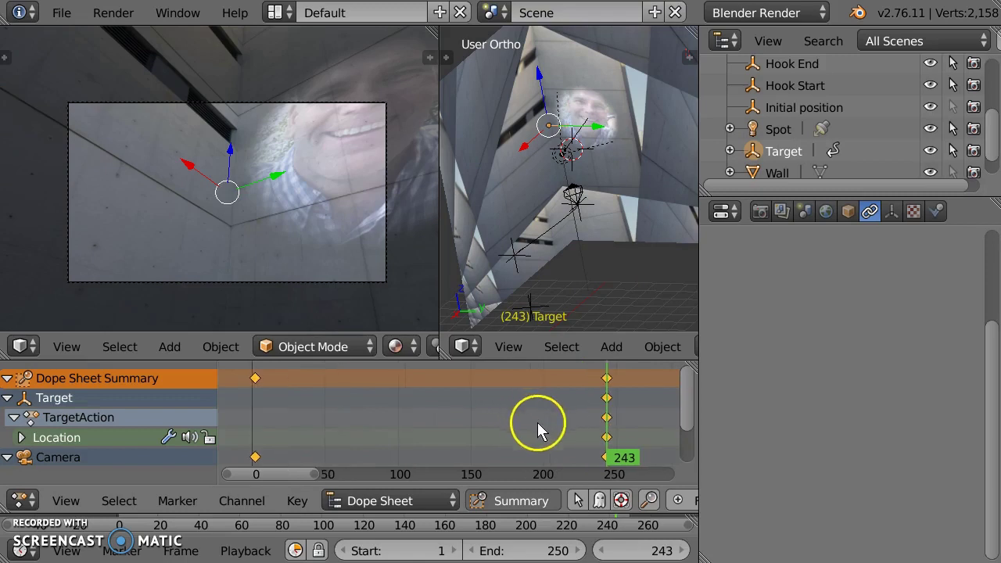
left_click(514, 509)
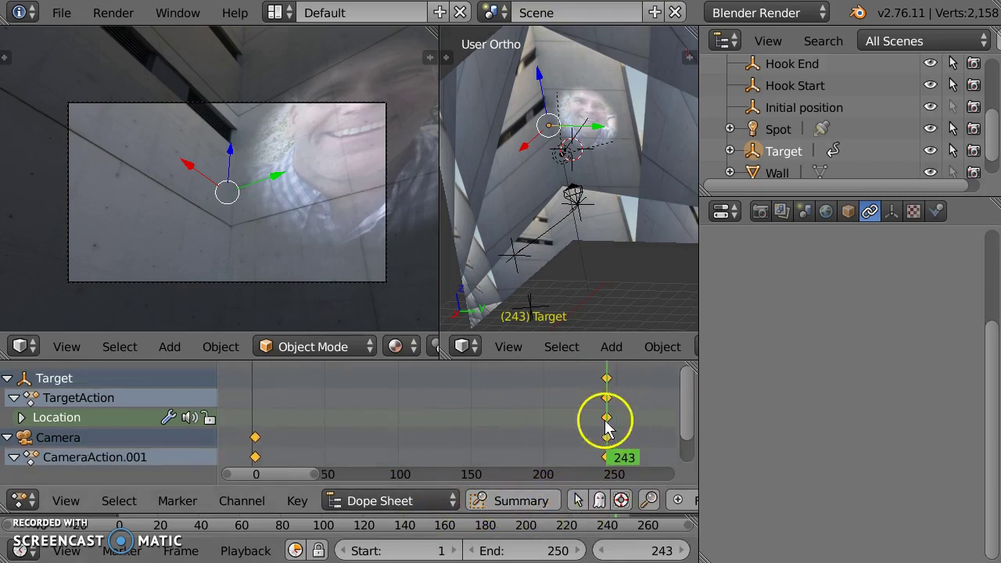
right_click_drag(609, 423, 255, 422)
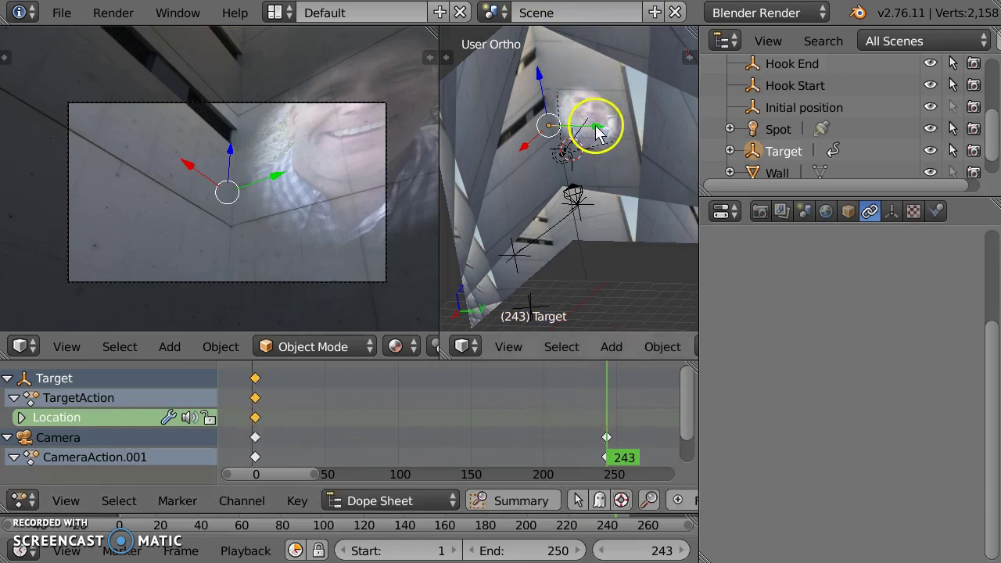
Step: Move the Target about 1.7 along Y and keyframe its location at frame 243
left_click_drag(598, 133, 627, 131)
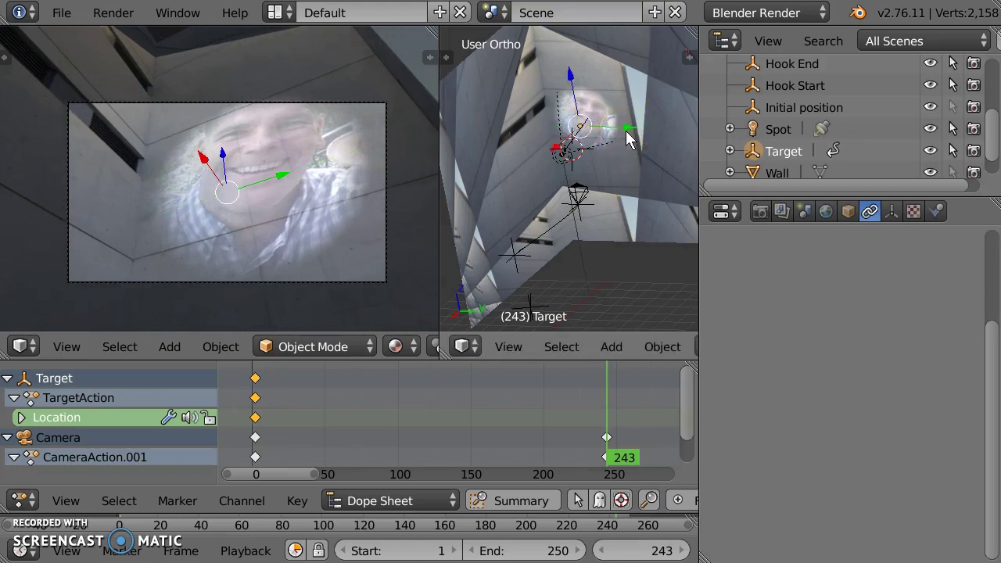
key("i")
left_click(626, 133)
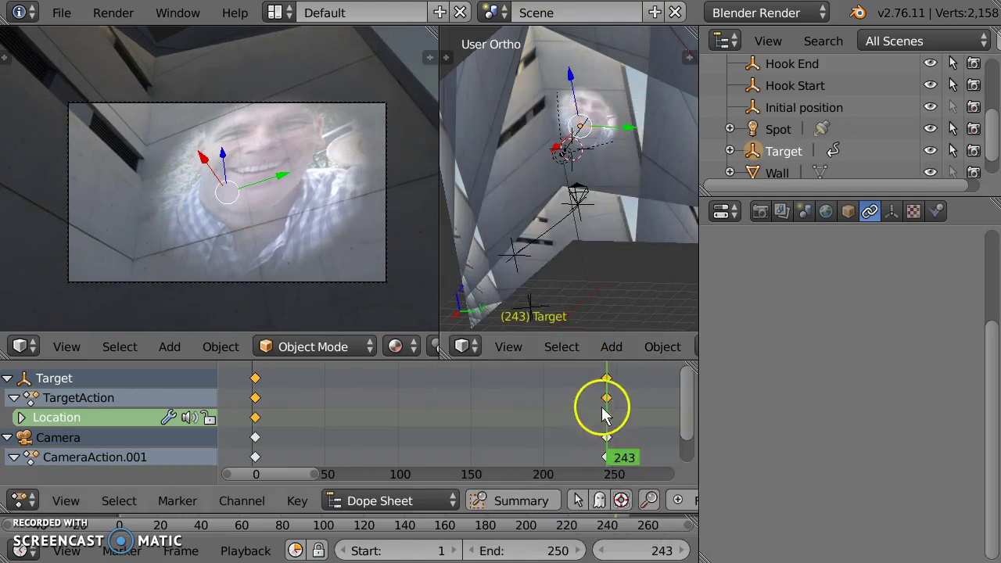
left_click_drag(596, 422, 302, 395)
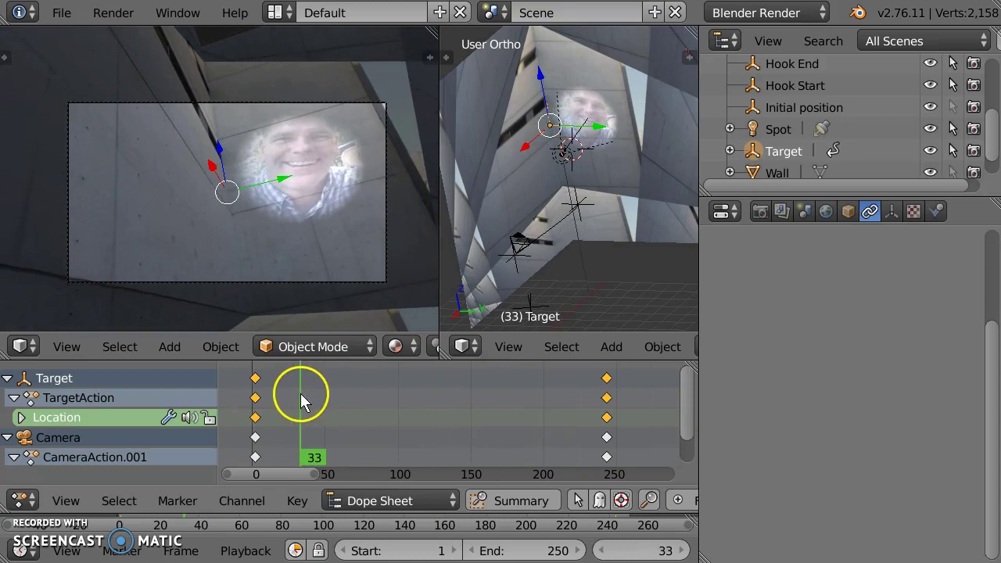
Step: Orbit around the camera and scrub the timeline to preview its motion, stopping at frame 171
middle_click_drag(469, 251, 625, 156)
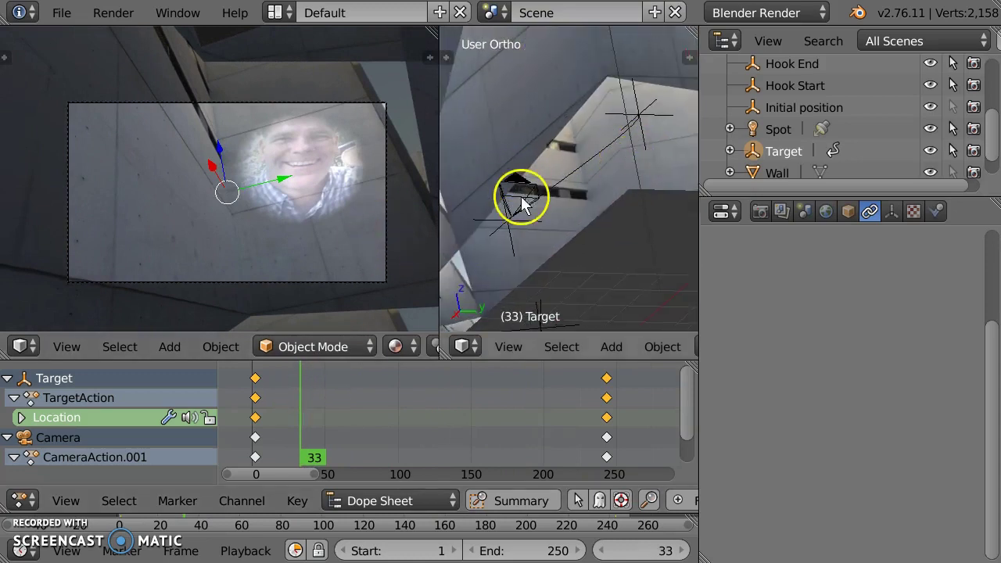
left_click_drag(261, 454, 479, 393)
left_click_drag(435, 425, 501, 423)
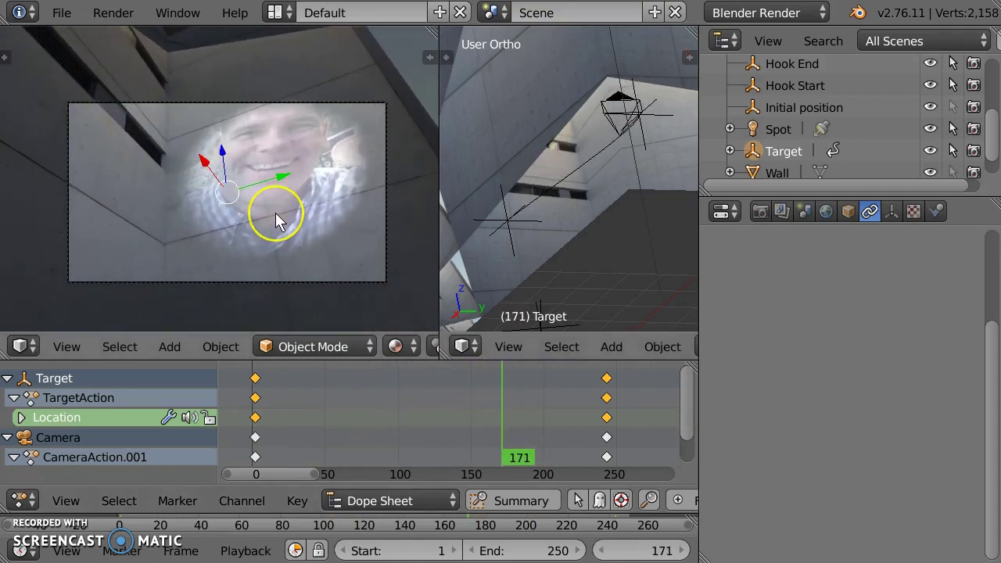
Step: Turn on Only Render and World Background for the camera view, deselect all, and rewind to frame 0
key("n")
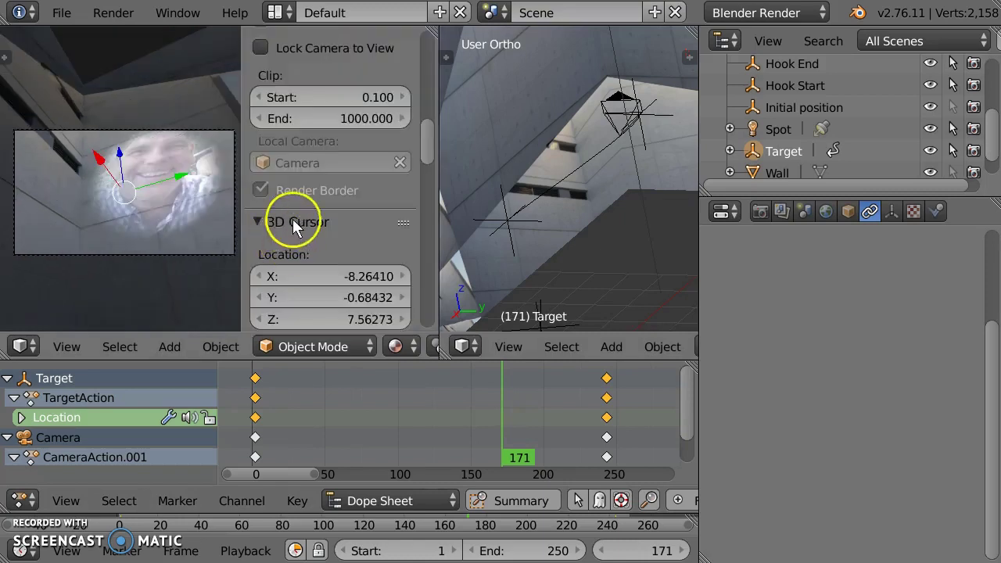
scroll(292, 219, "down", 5)
scroll(292, 219, "down", 3)
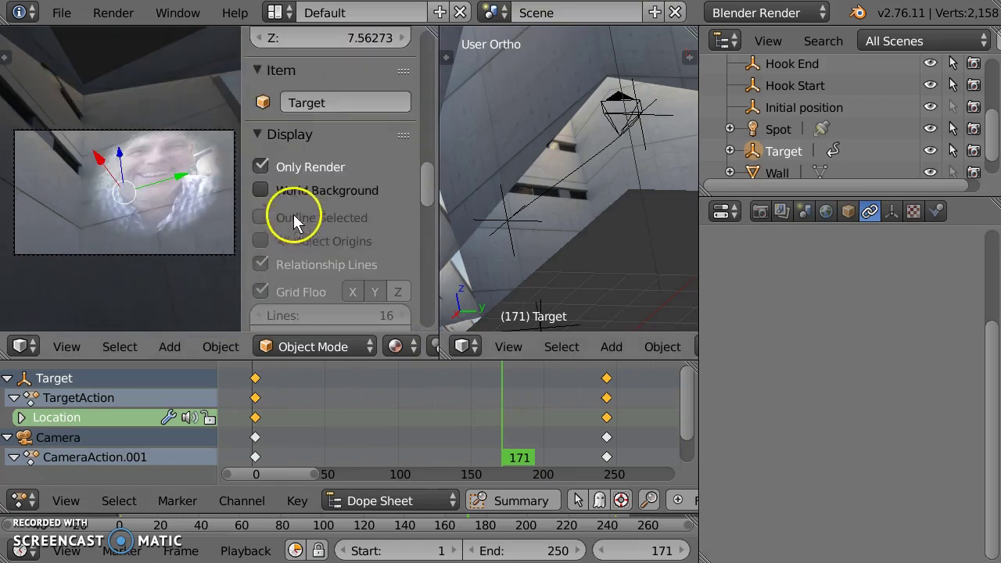
left_click(260, 168)
left_click(261, 167)
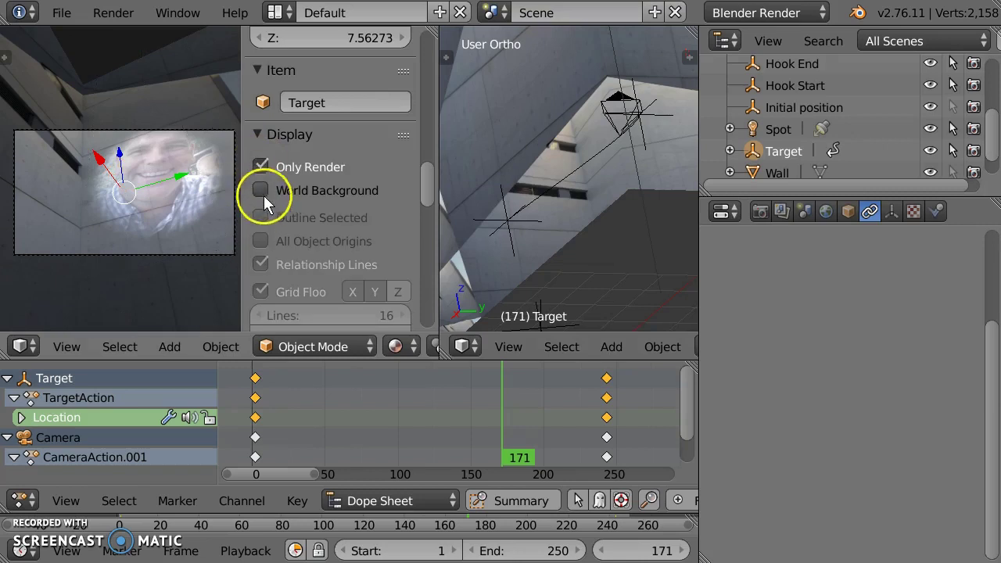
left_click(261, 191)
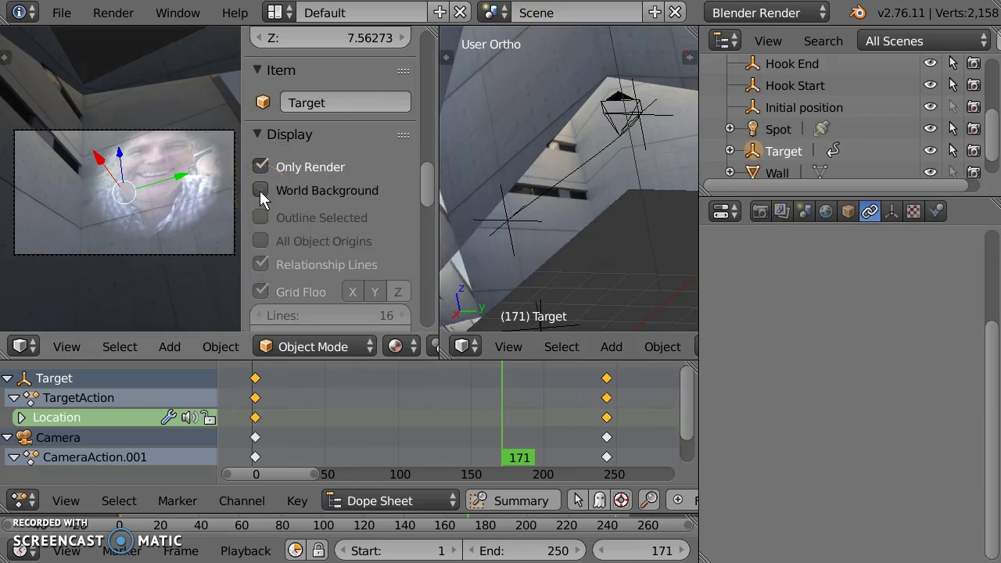
key("n")
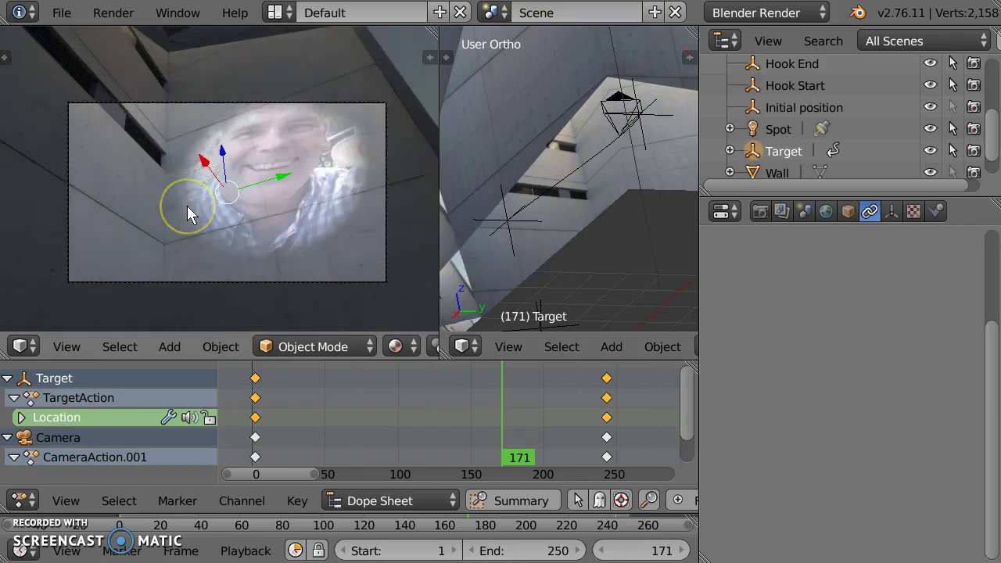
key("a")
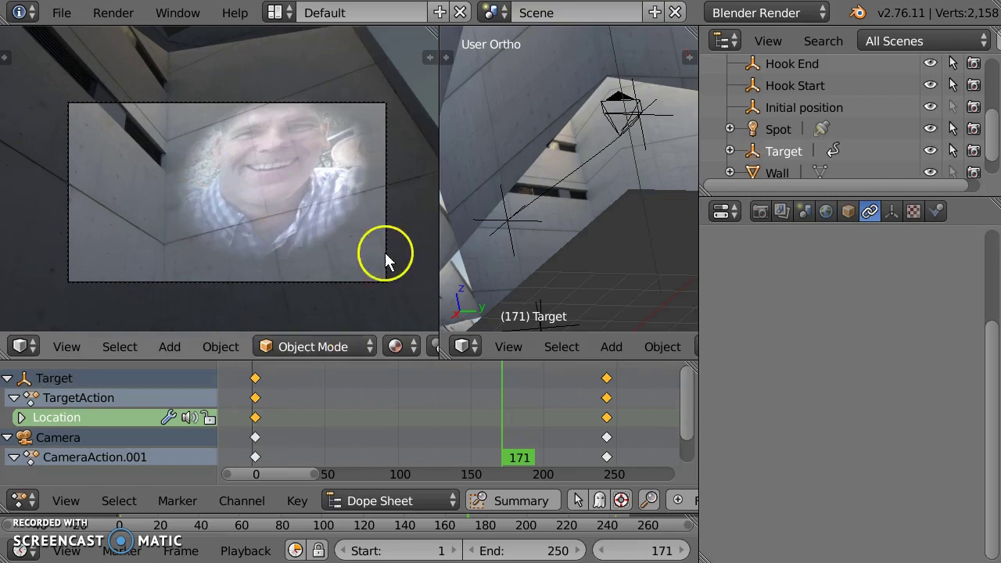
left_click_drag(326, 387, 251, 419)
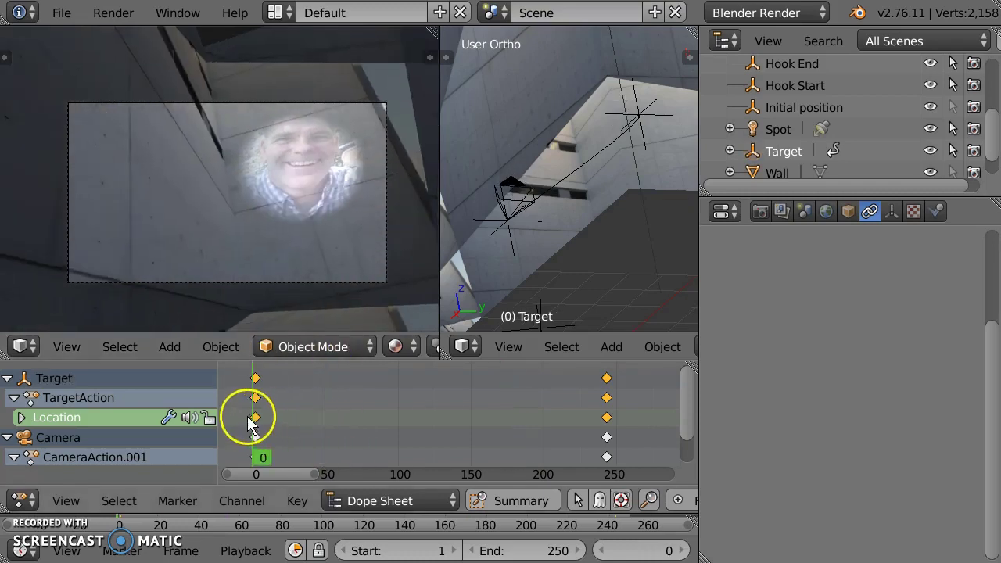
Step: Play the animation with Alt+A and maximize the camera view to fill the window
key("alt+a")
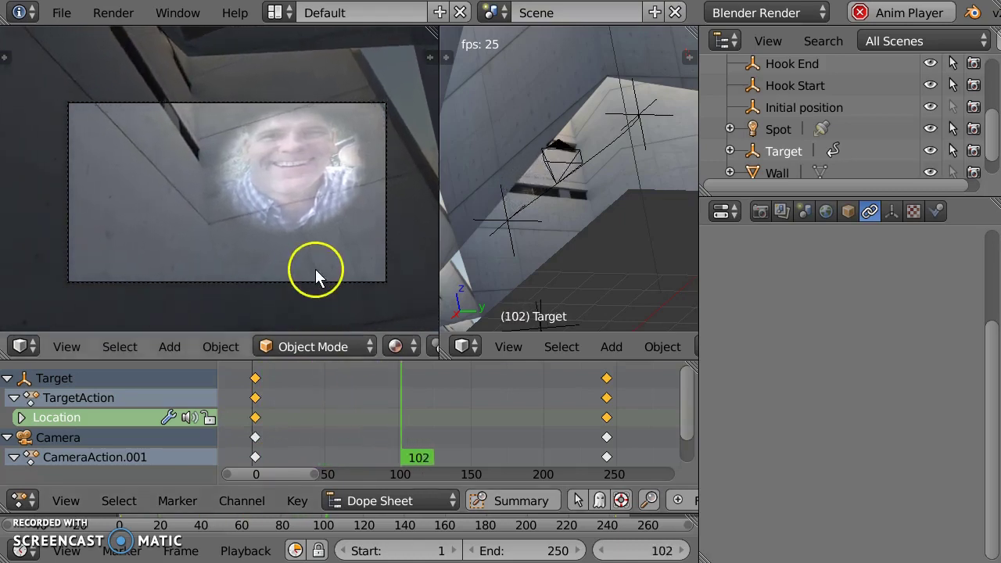
key("ctrl+Up")
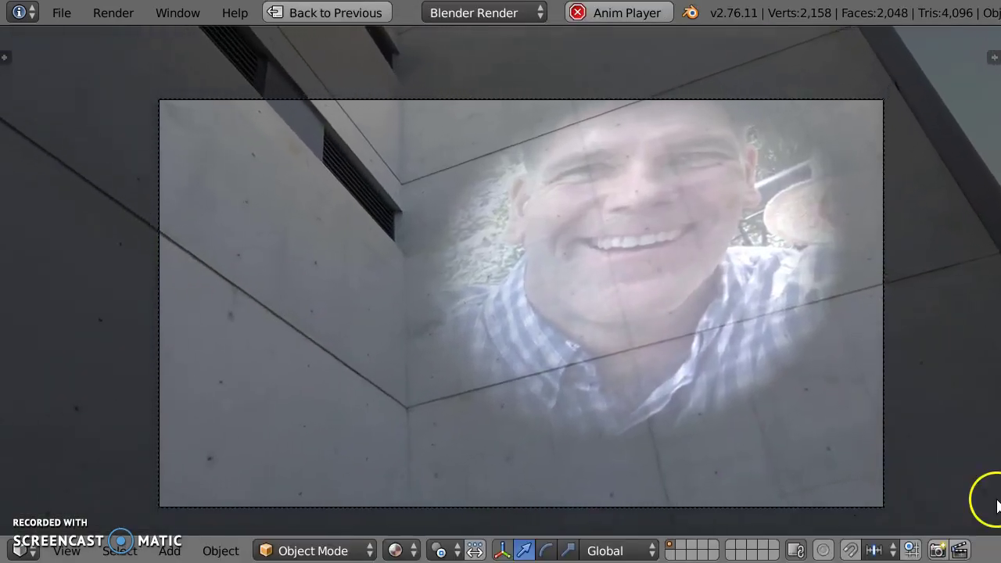